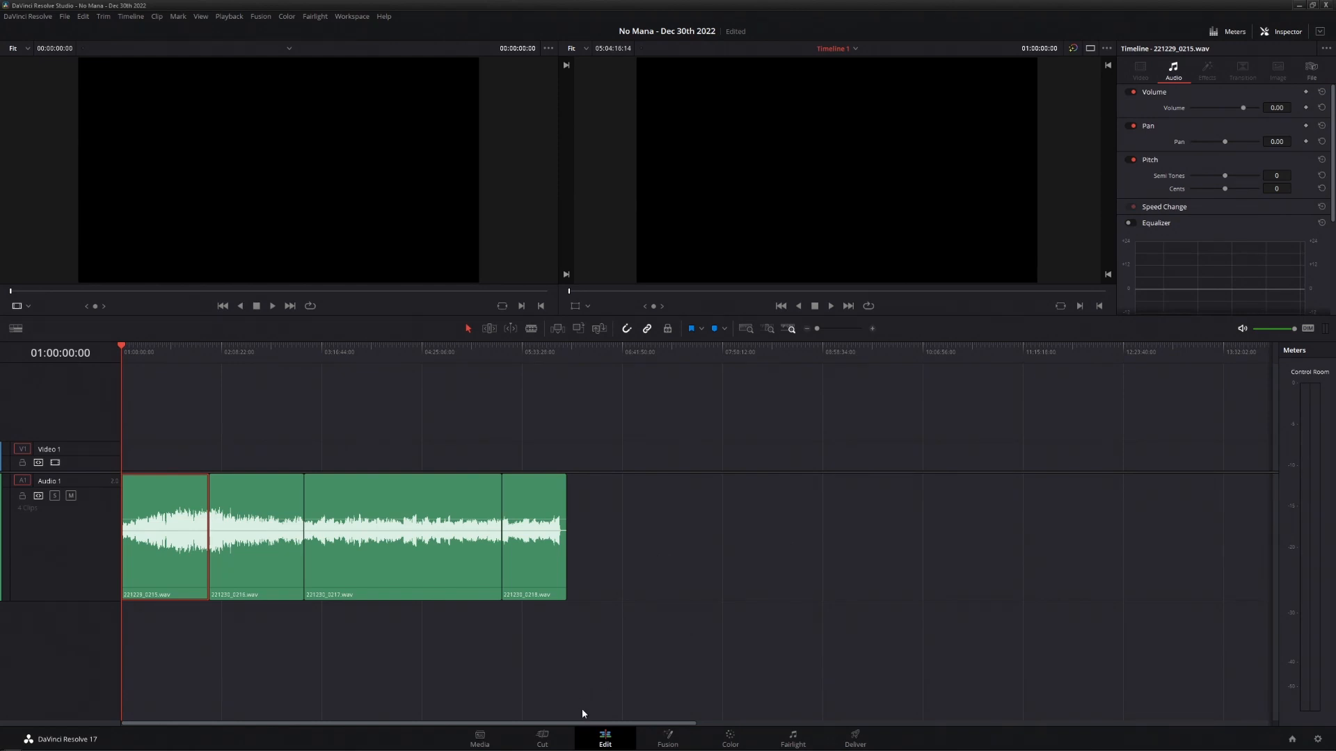
- Look at the Media and Cut pages, and return to the Edit page
click(479, 738)
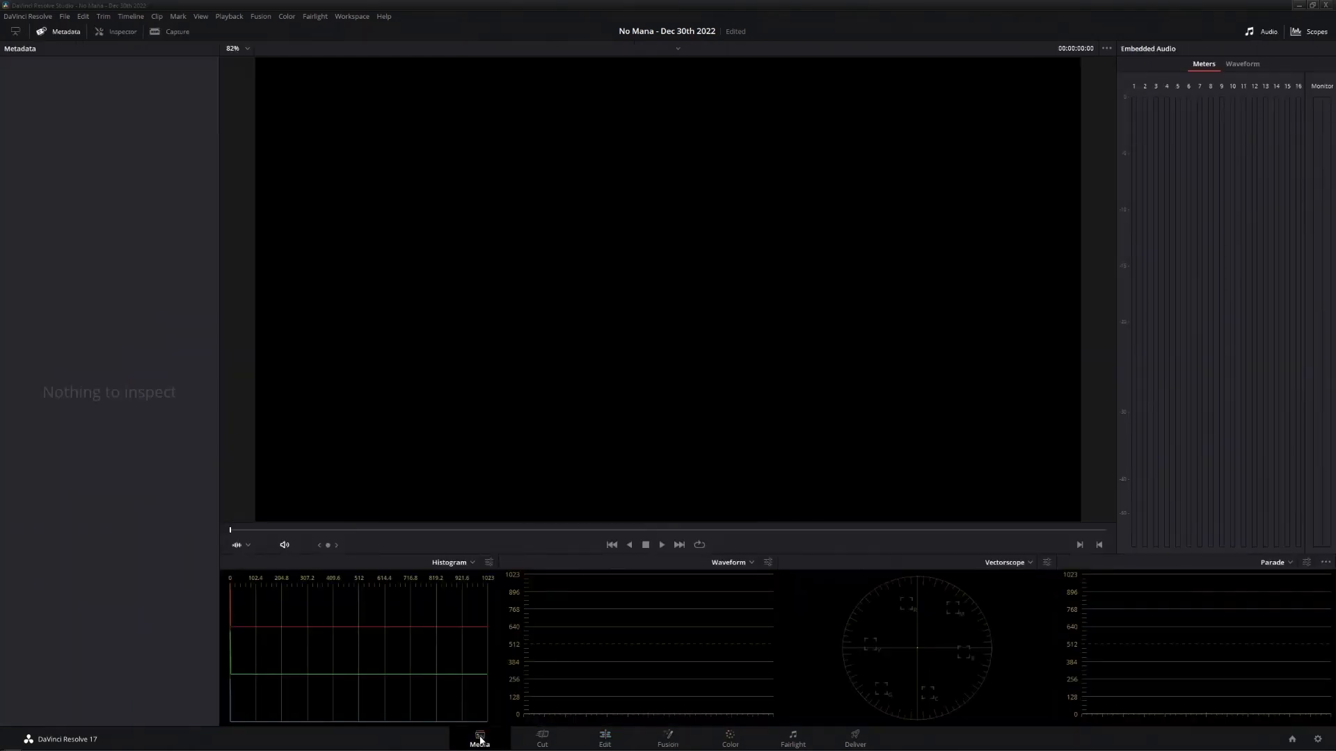
click(543, 739)
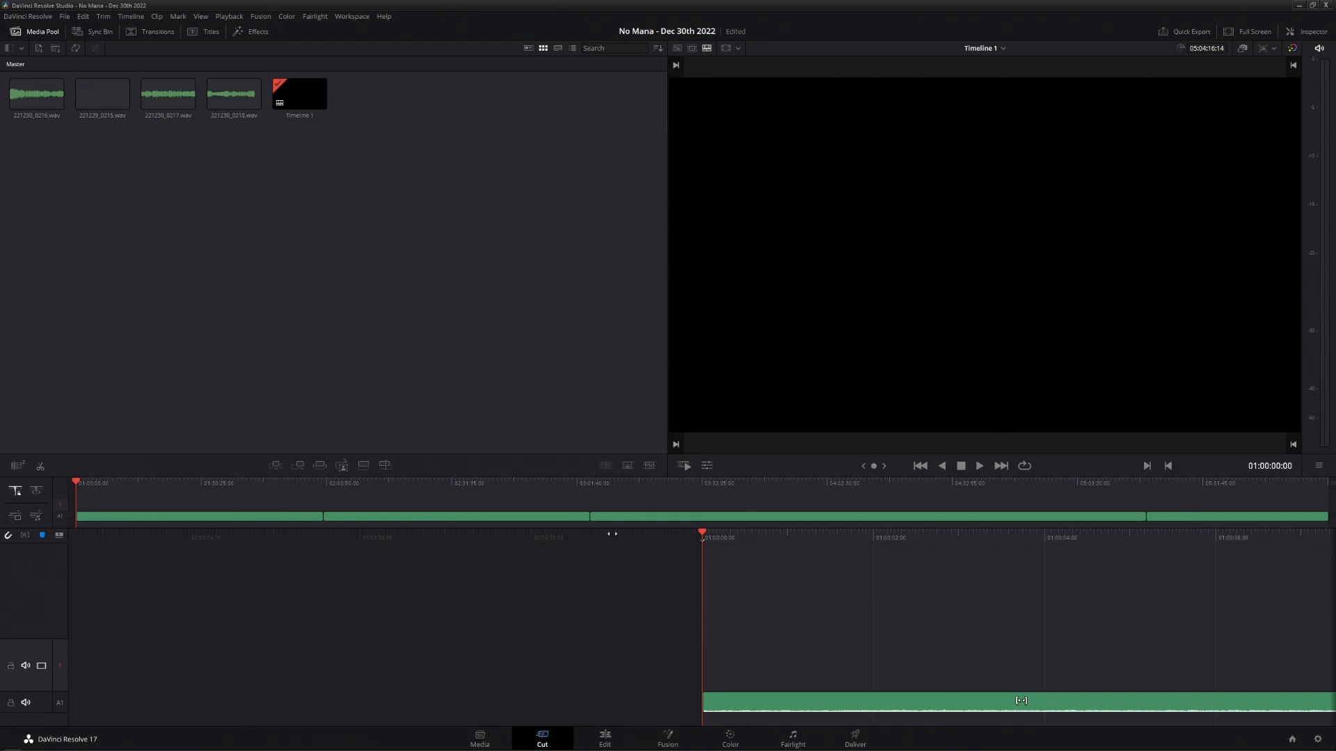
click(605, 738)
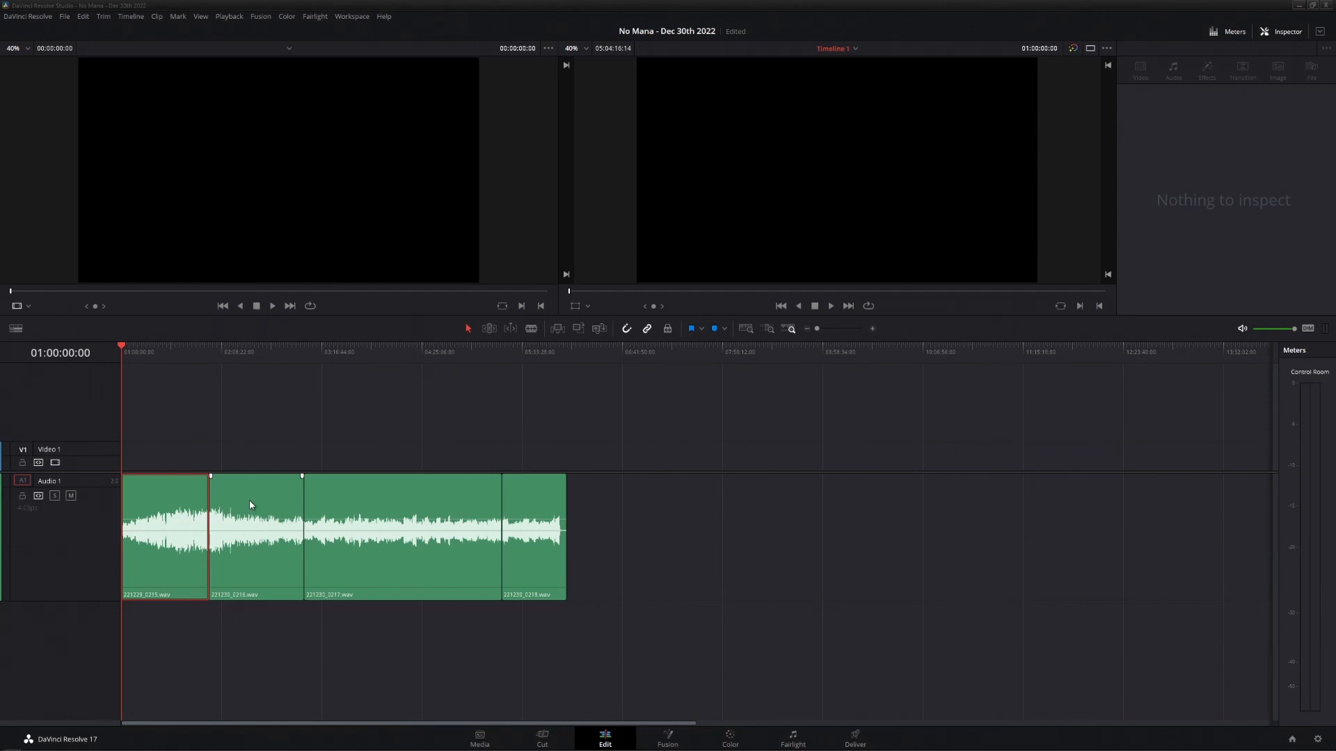
- Scrub the playhead from the timeline start through the first audio clip to the junction with the second clip
click(160, 352)
key(ctrl+equal)
key(ctrl+equal)
key(ctrl+equal)
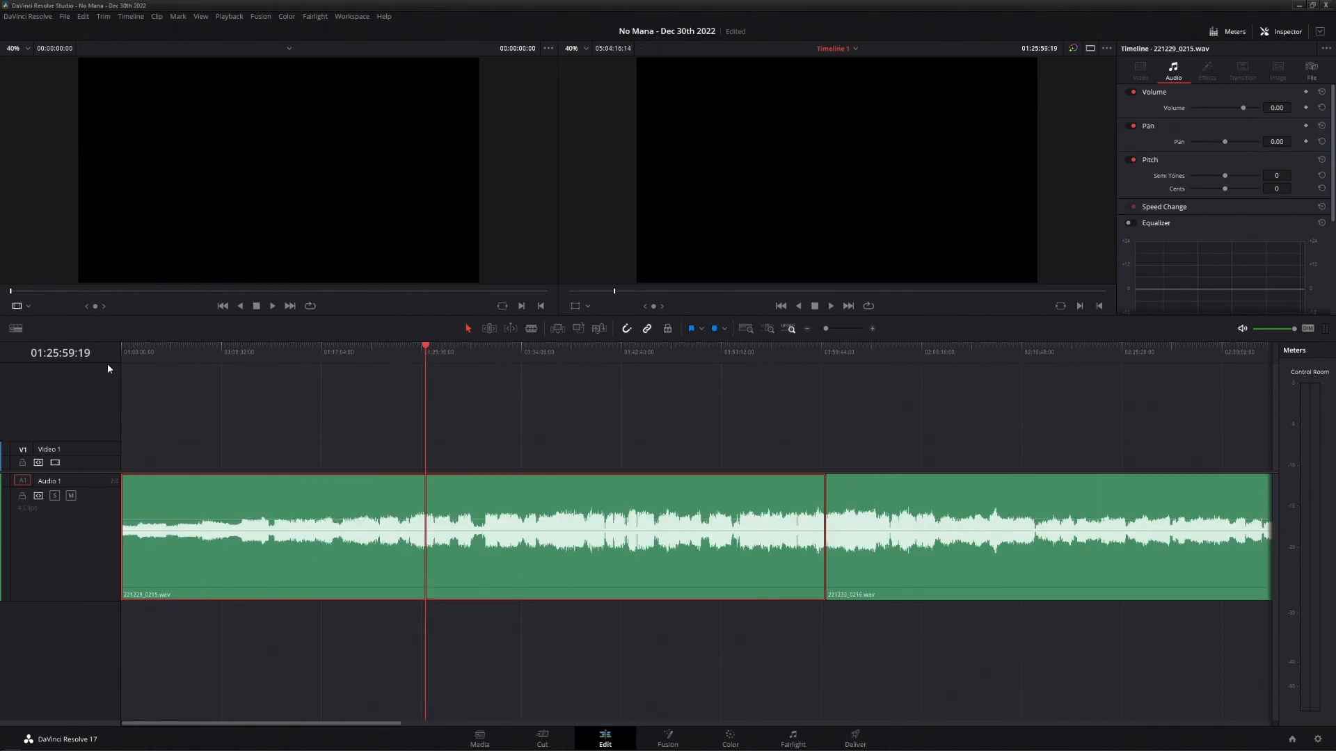
key(Home)
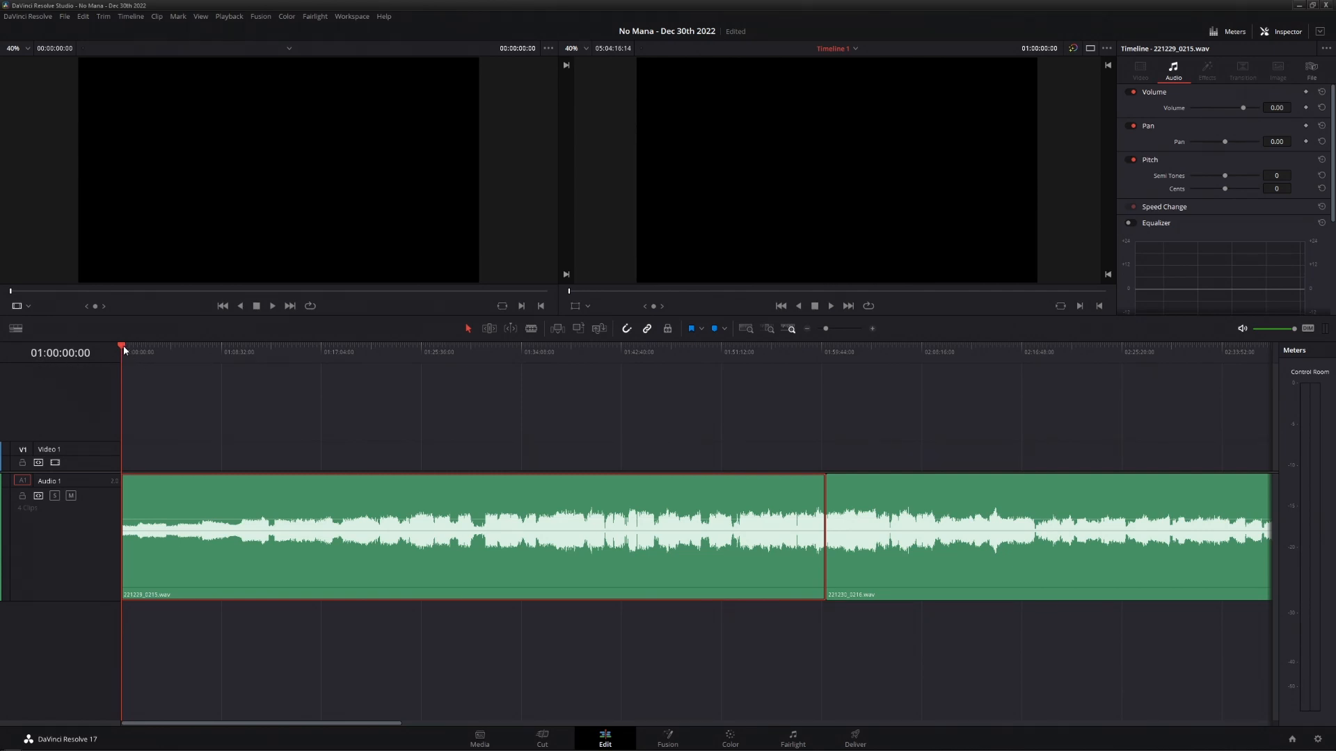
drag(123, 345, 740, 351)
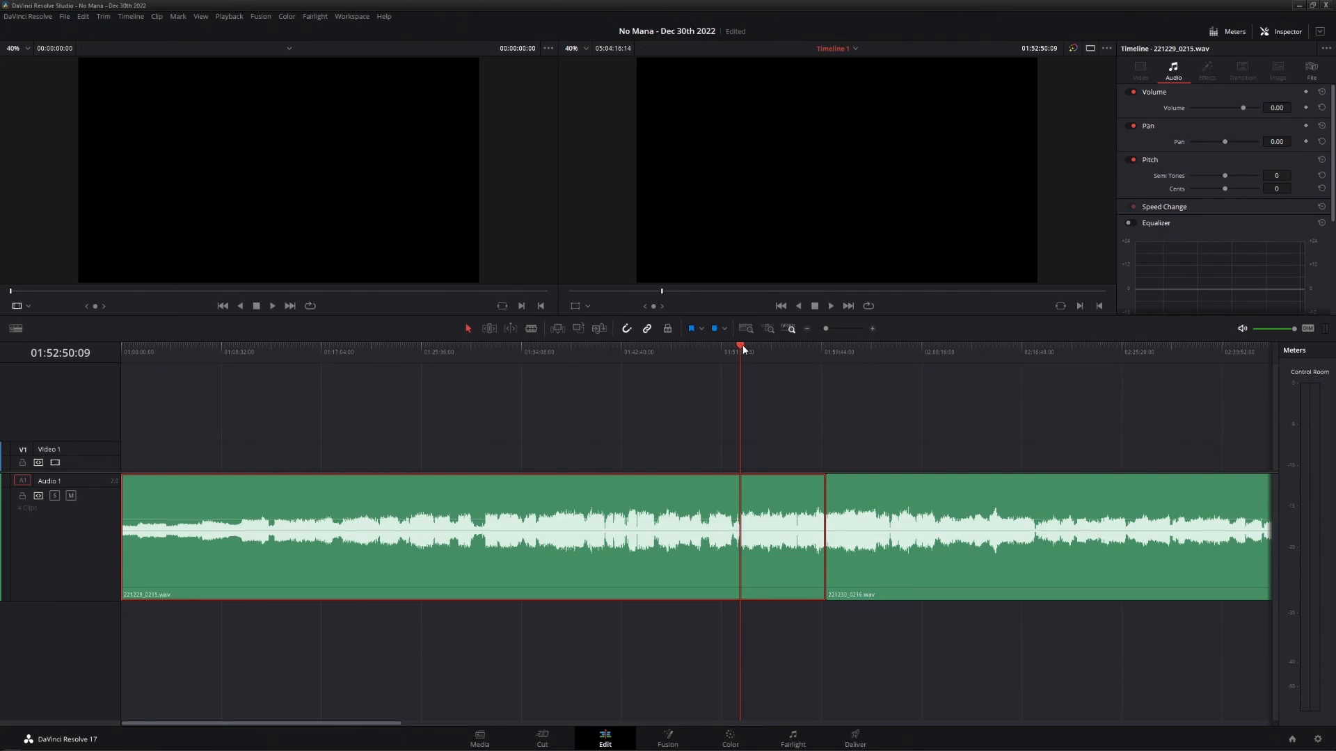
drag(741, 344, 827, 348)
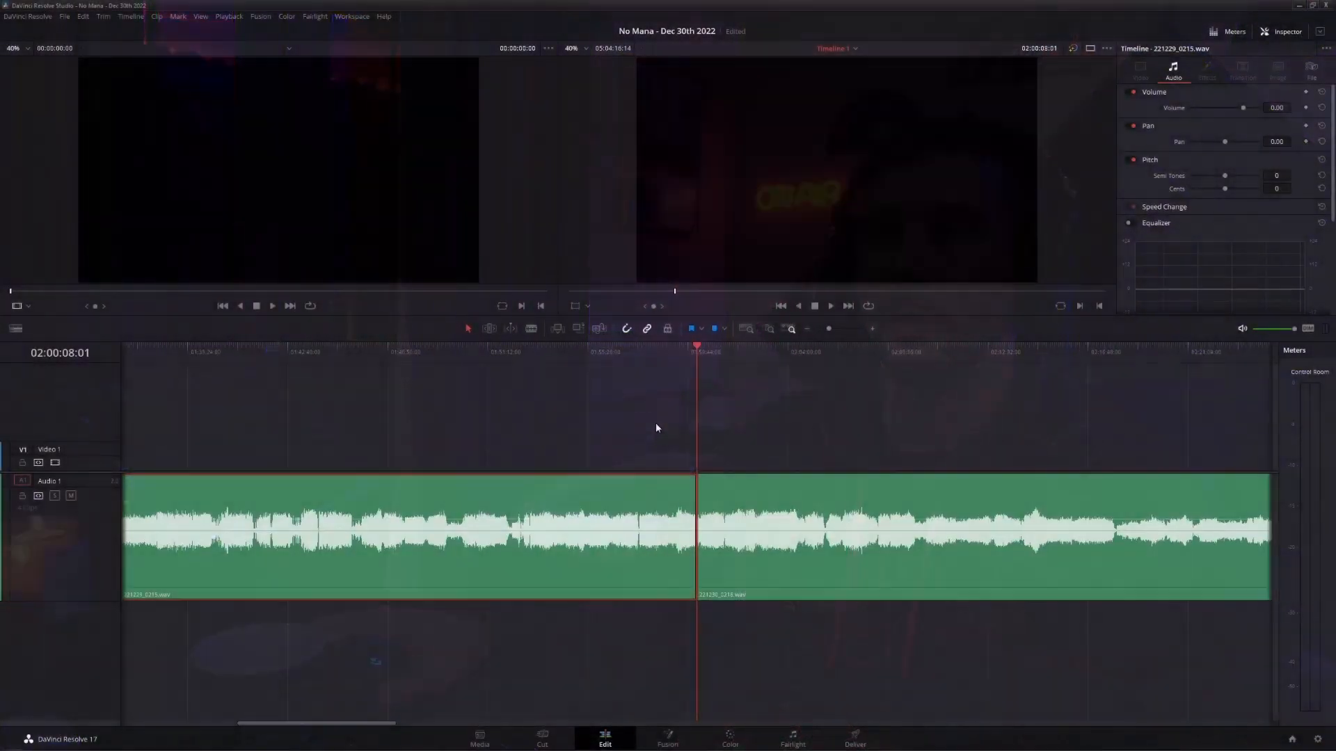
- Shift the following clips later to open small gaps after 221229_0215.wav and before 221230_0217.wav
scroll(655, 424, down, 3)
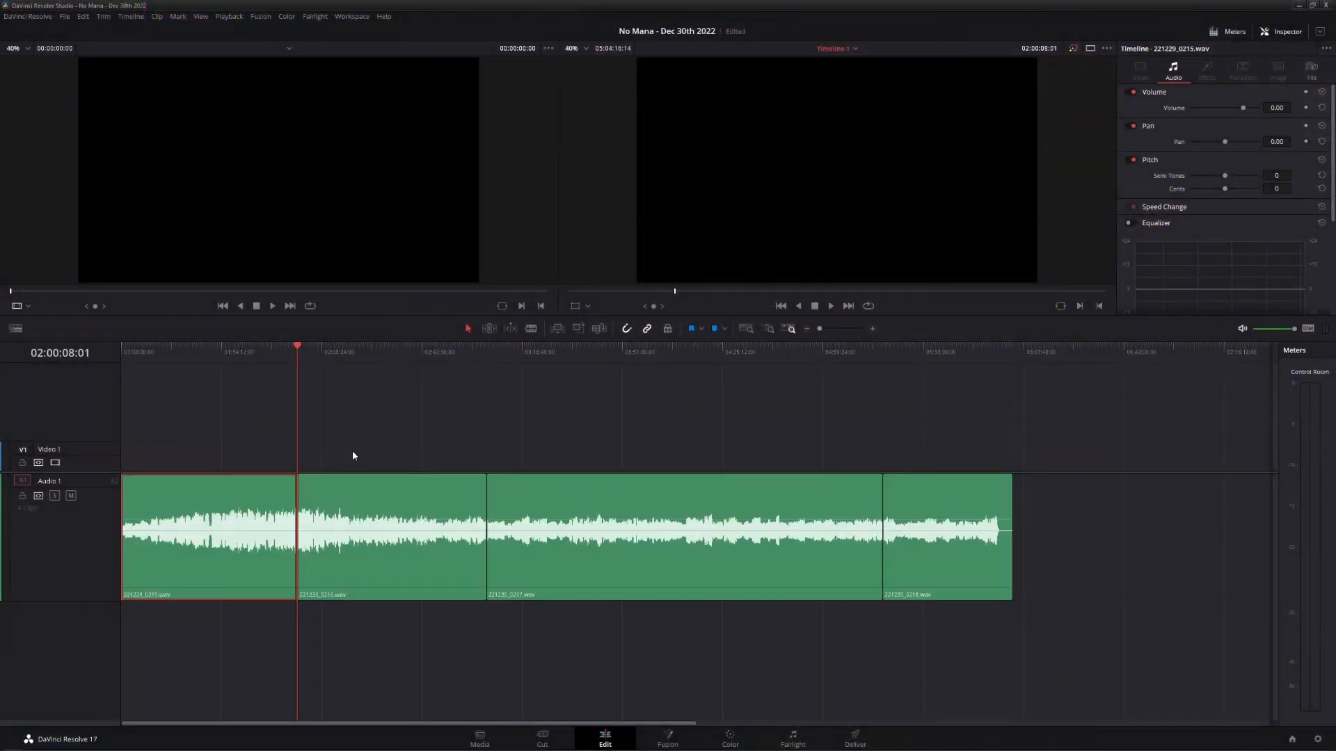
key(y)
drag(363, 495, 377, 491)
click(1016, 442)
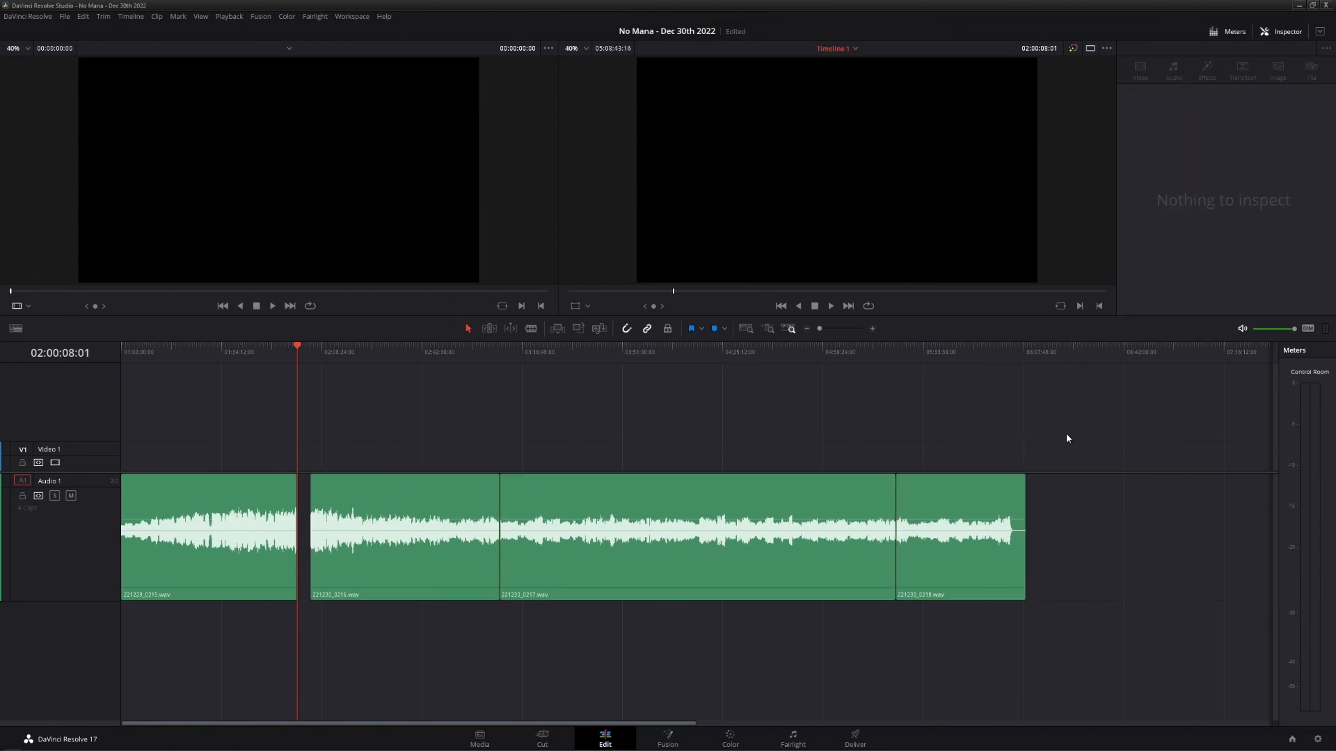
drag(1067, 439, 535, 496)
drag(534, 496, 551, 503)
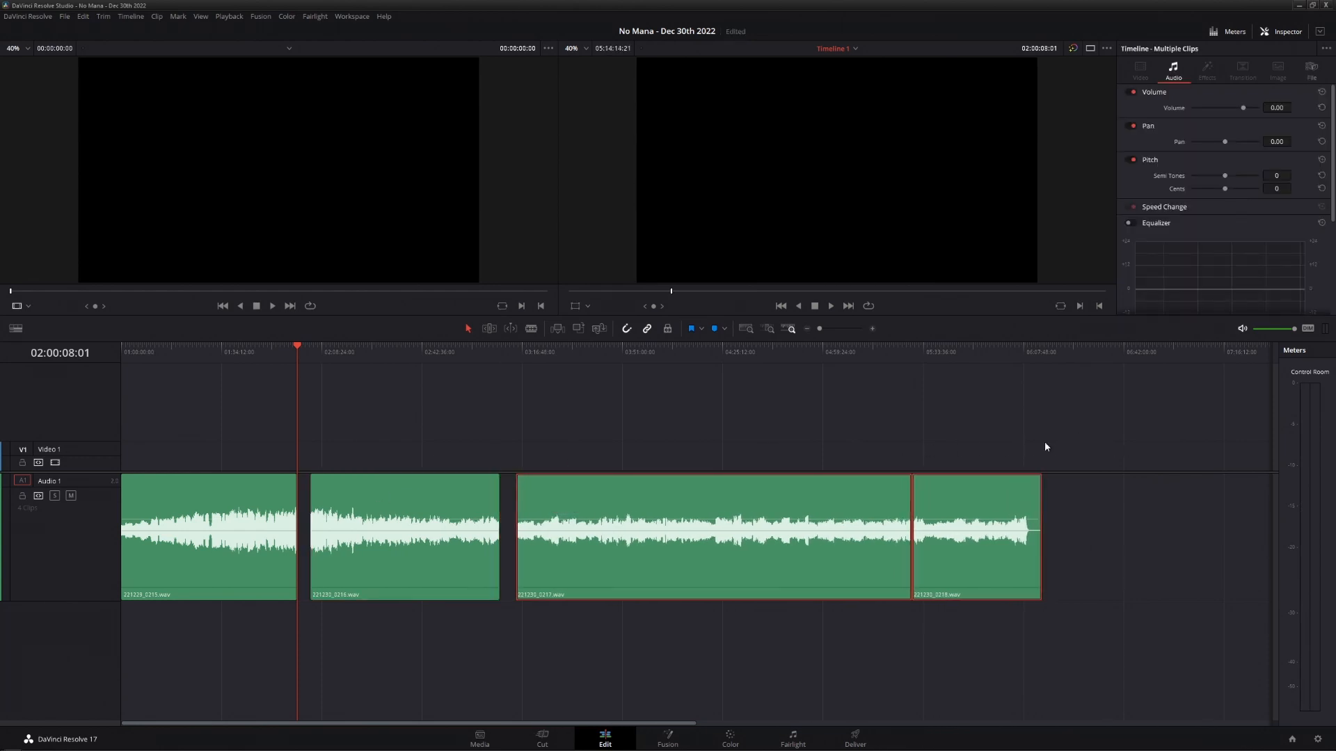
- Return the playhead to 01:00:00:00 and increase the height of the Audio 1 track
drag(246, 352, 101, 345)
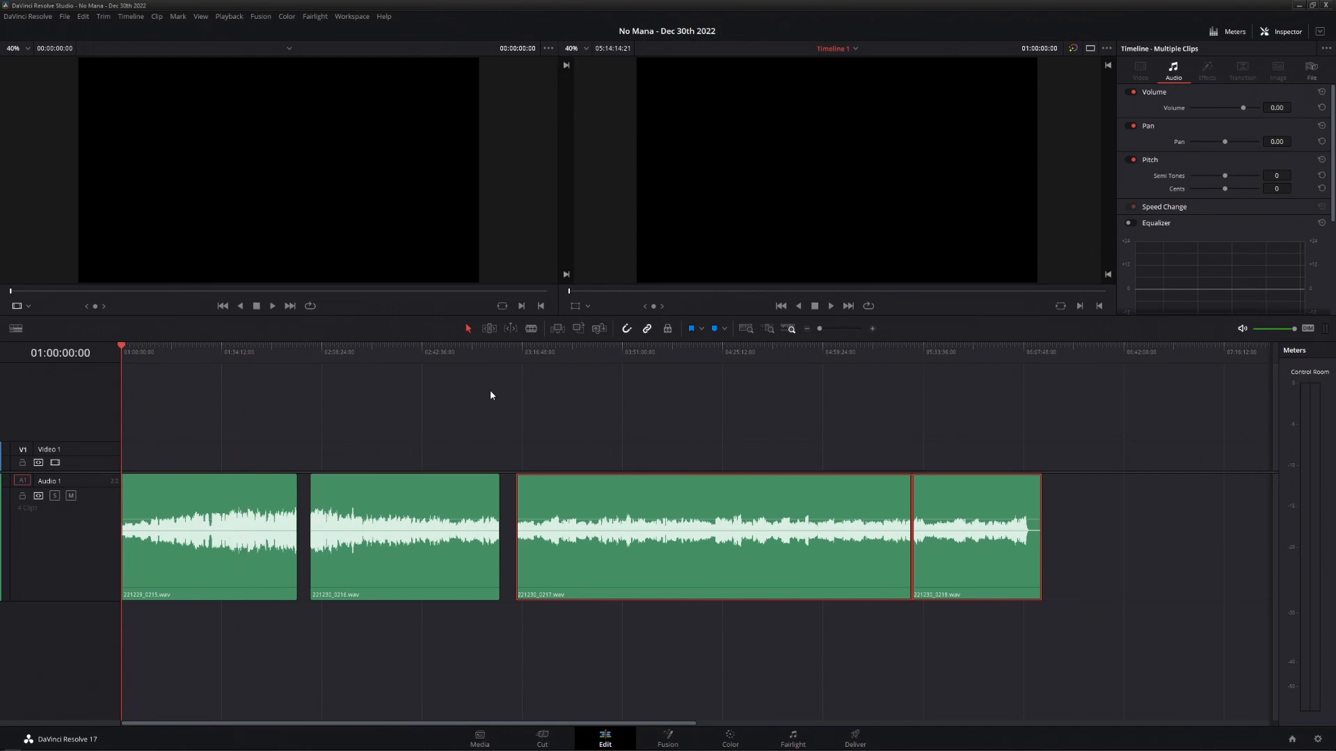
scroll(502, 395, up, 5)
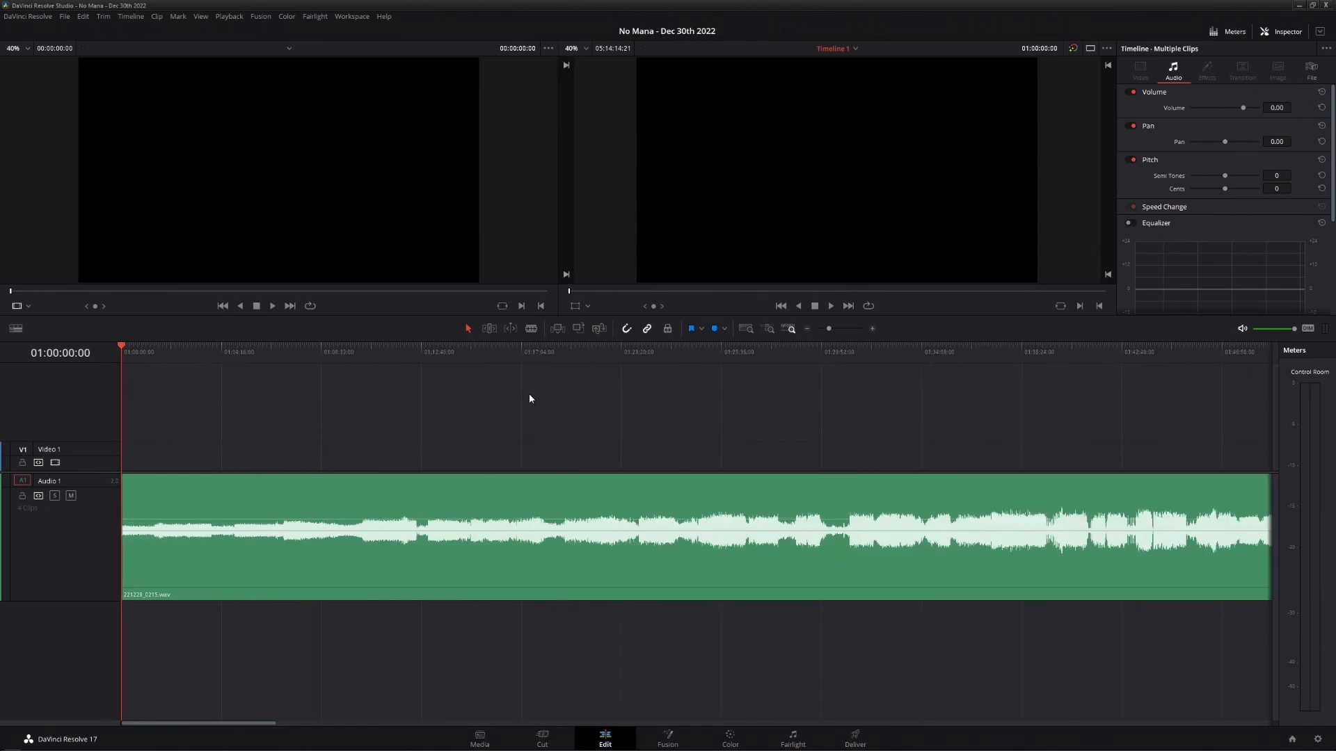
scroll(529, 396, down, 2)
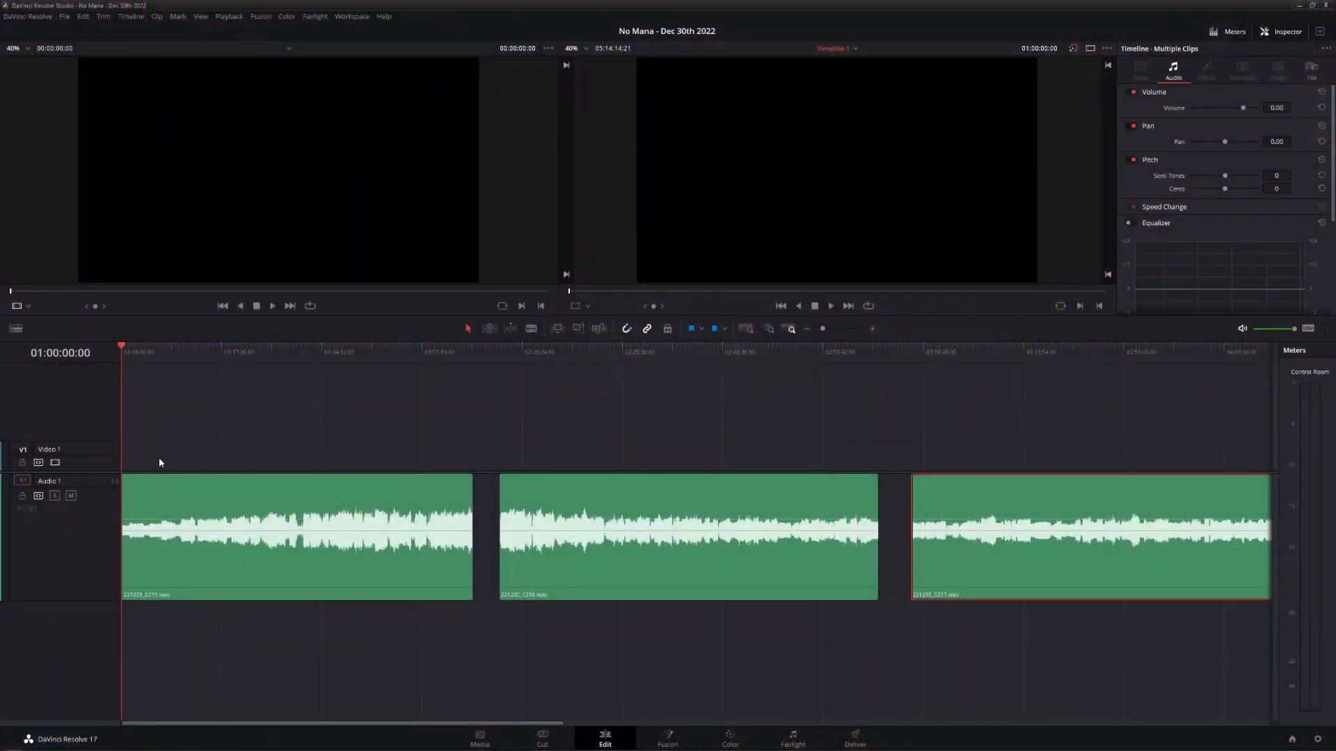
drag(103, 472, 100, 423)
drag(92, 551, 96, 576)
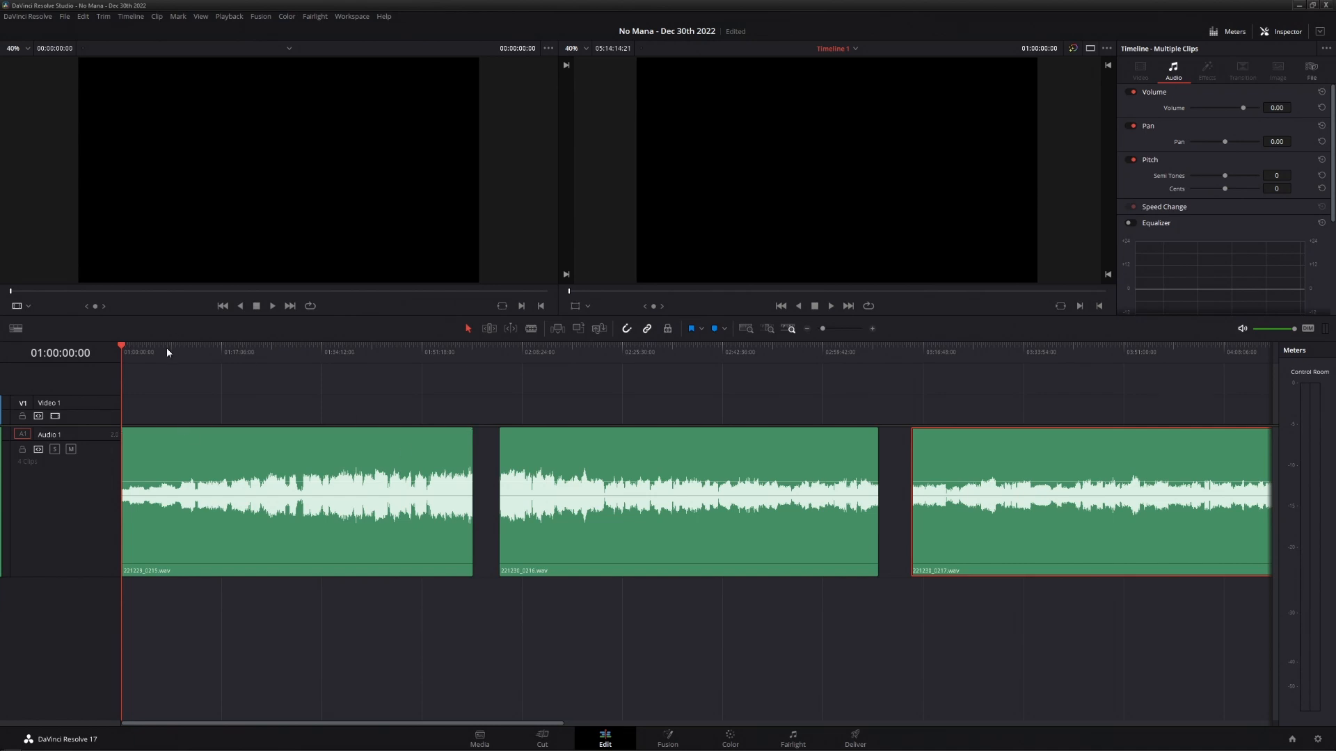
- Raise the volume of the first clip, 221229_0215.wav, to 8.05
scroll(308, 480, up, 2)
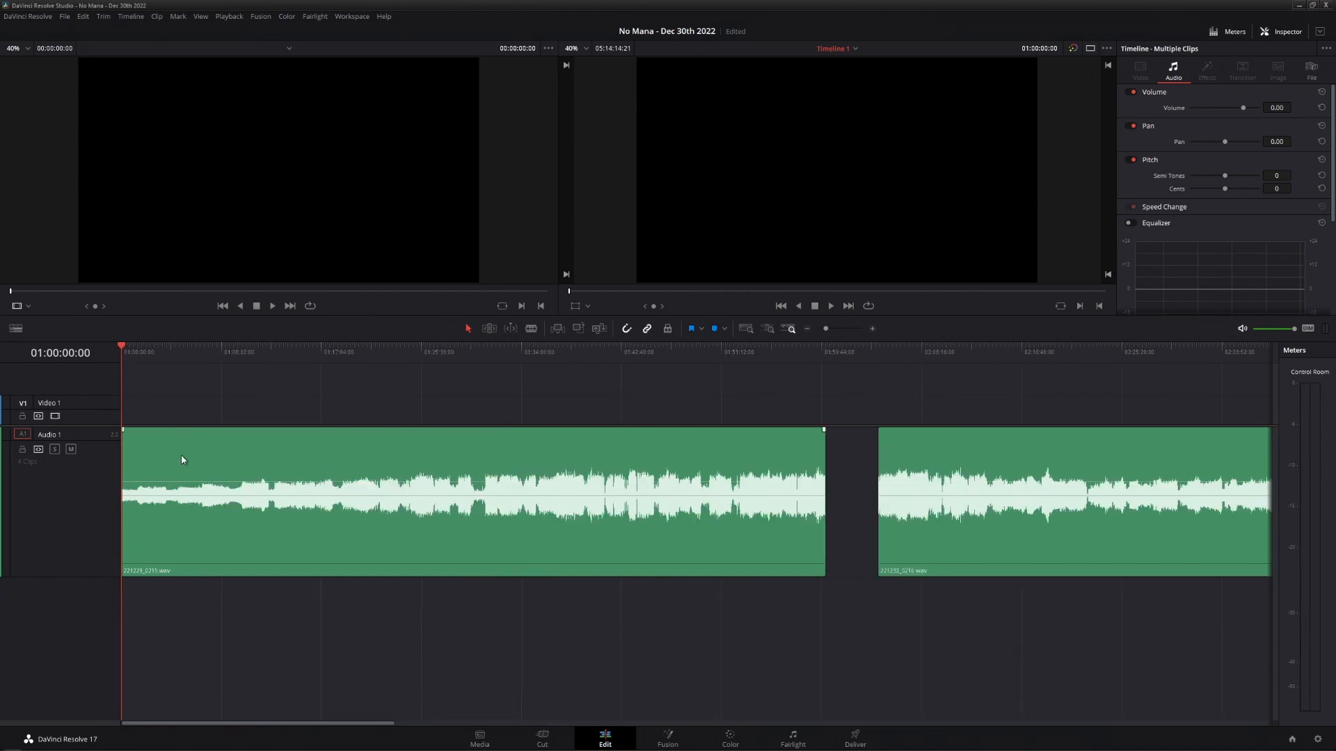
click(324, 464)
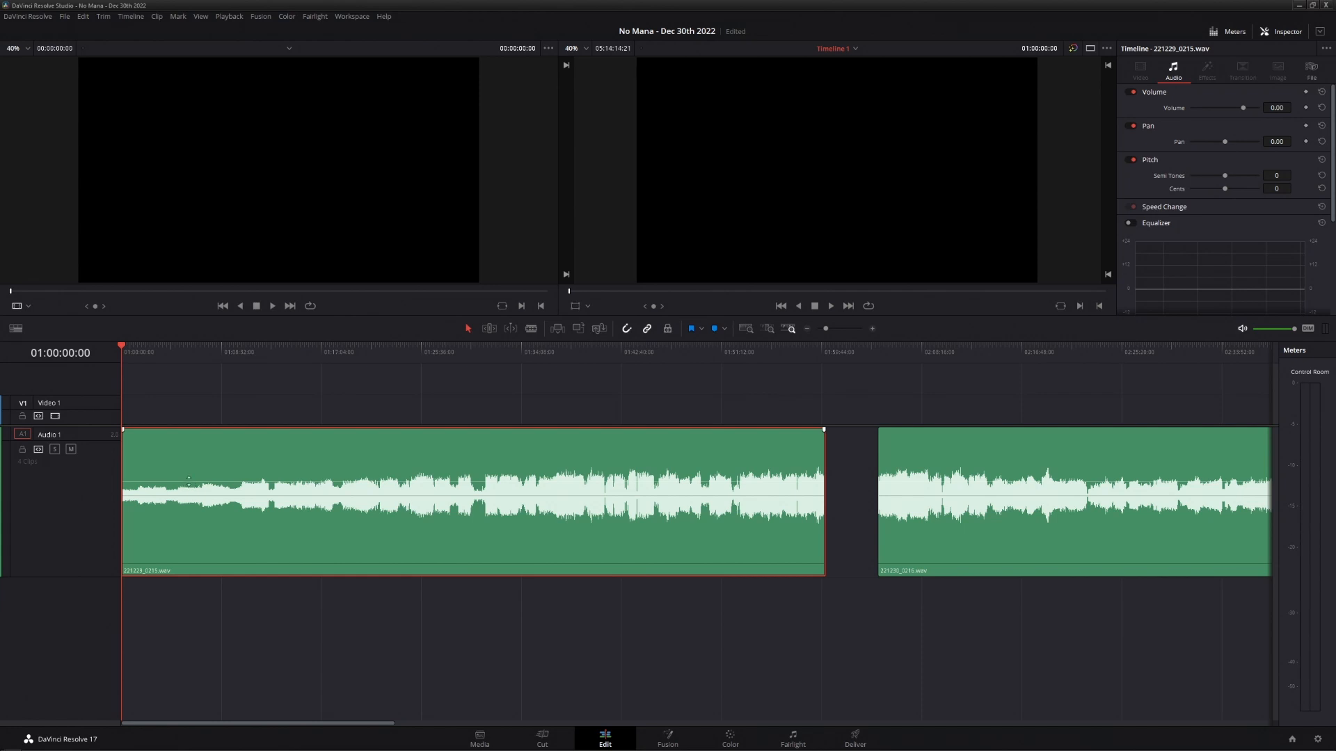
drag(190, 481, 190, 467)
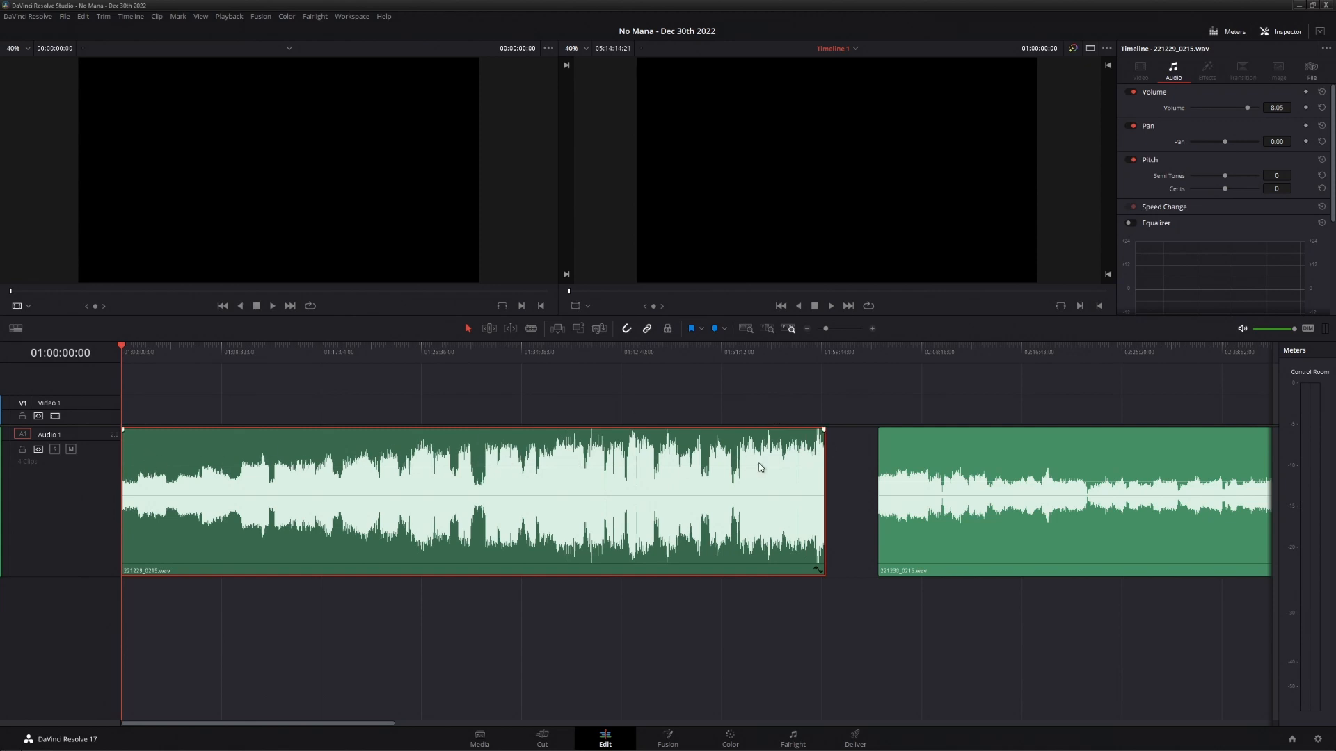
- Add a short fade-in at the start of the first clip and a short fade-out at its end
scroll(156, 396, up, 2)
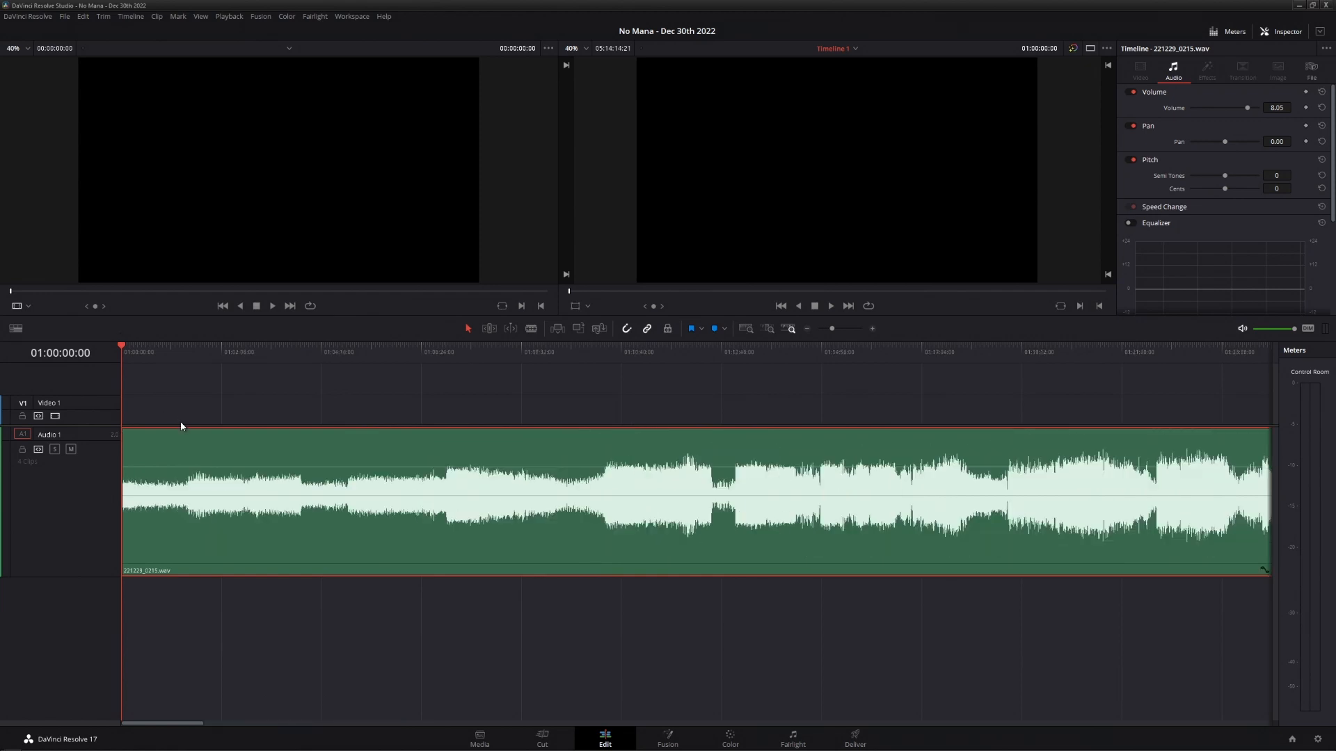
drag(123, 429, 134, 430)
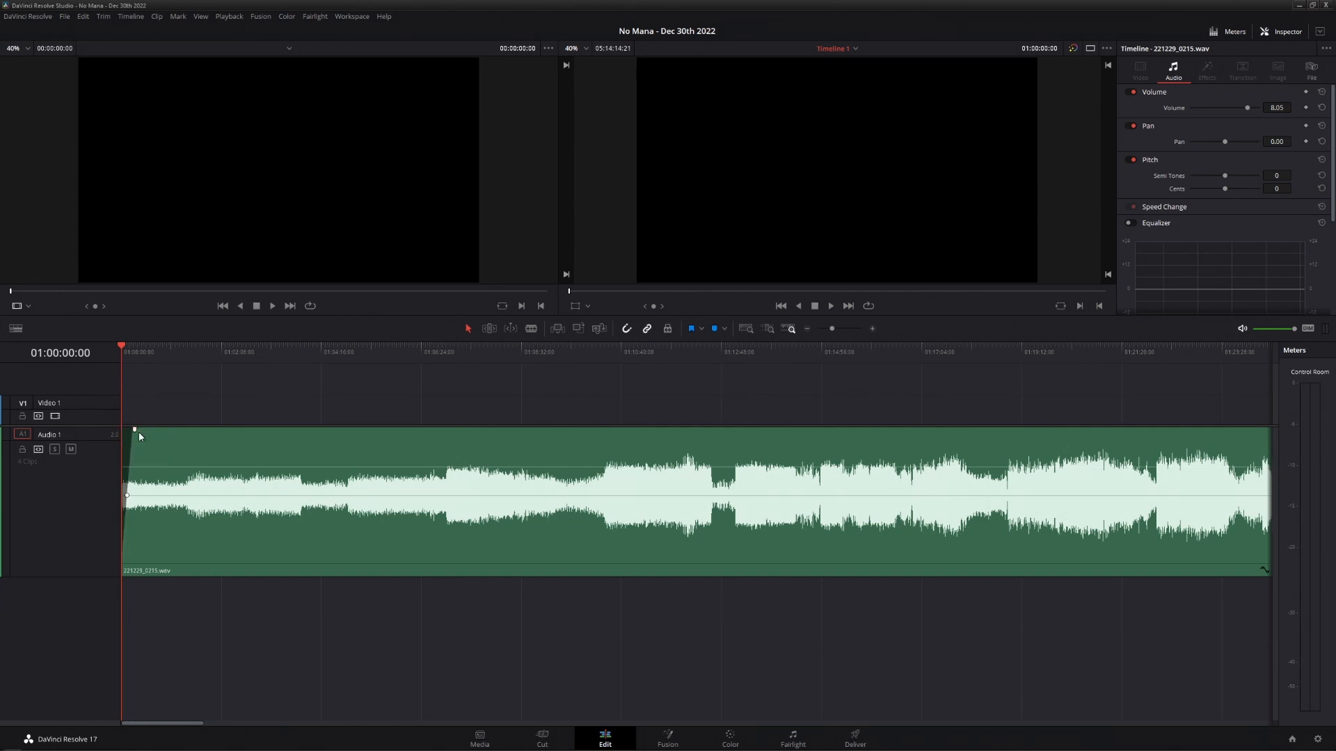
scroll(362, 400, down, 6)
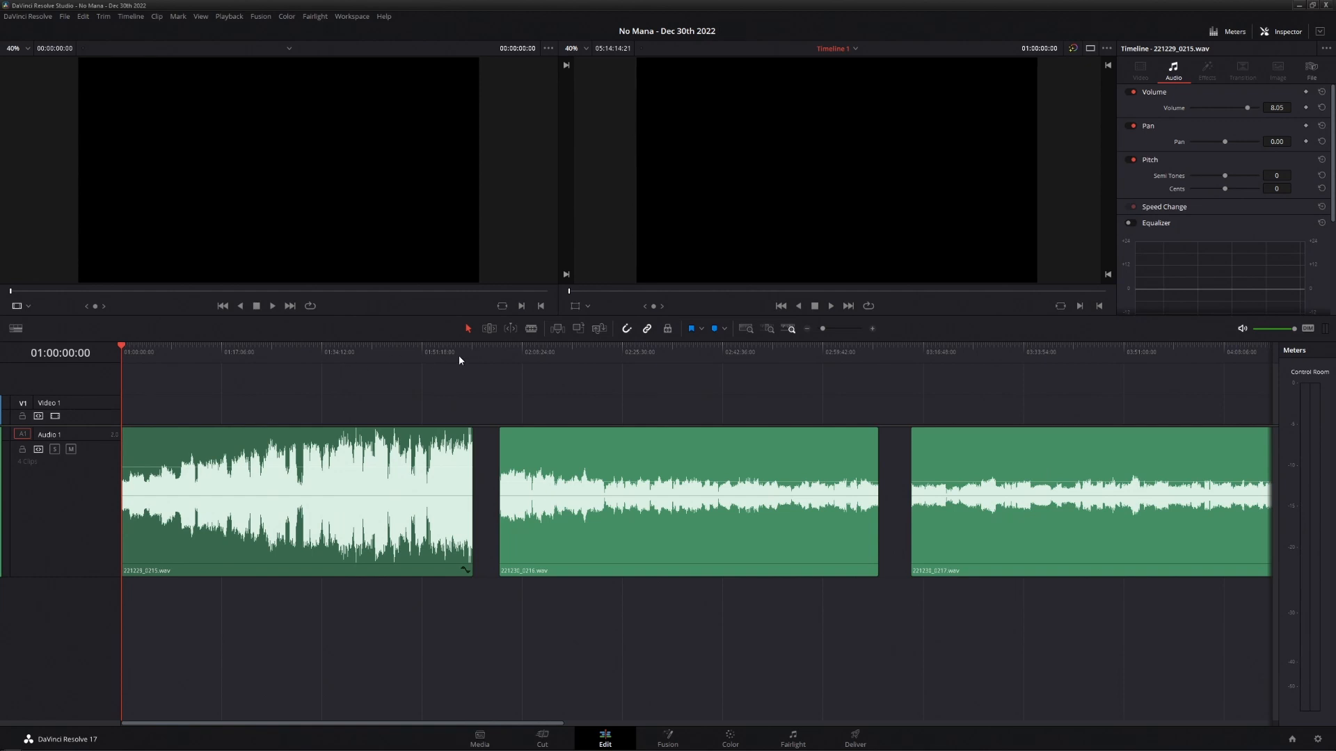
mouse_move(458, 354)
mouse_down()
mouse_move(473, 352)
mouse_move(370, 355)
mouse_move(463, 356)
mouse_up()
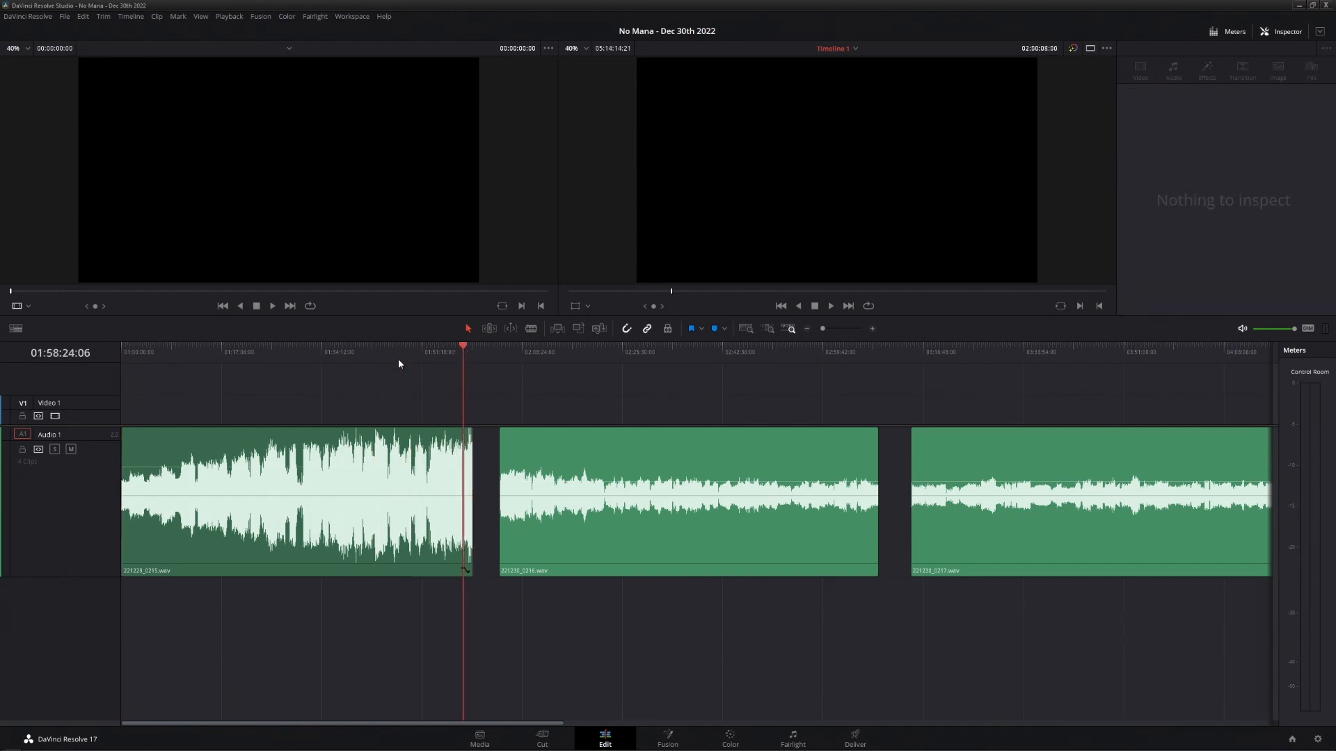
click(473, 361)
scroll(473, 367, up, 4)
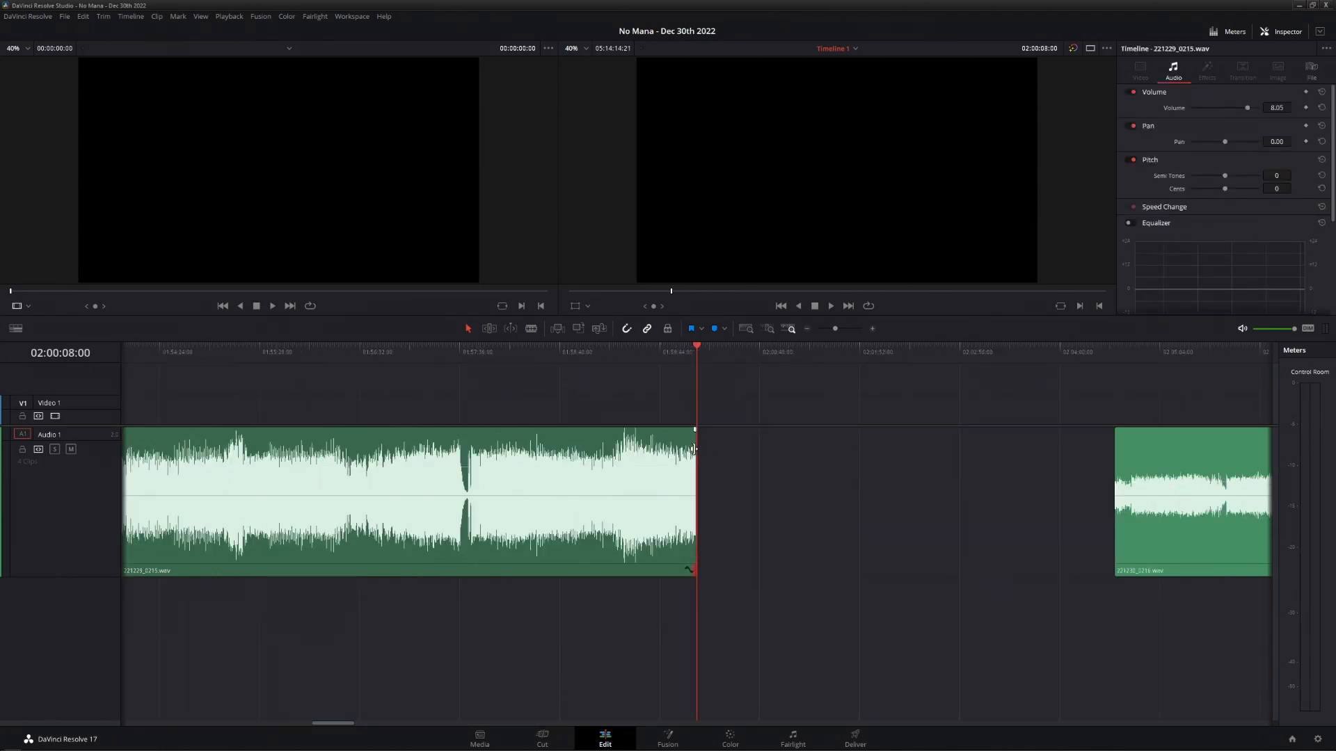
mouse_move(691, 450)
mouse_down()
mouse_move(464, 463)
mouse_move(695, 449)
mouse_move(681, 429)
mouse_up()
scroll(692, 429, up, 1)
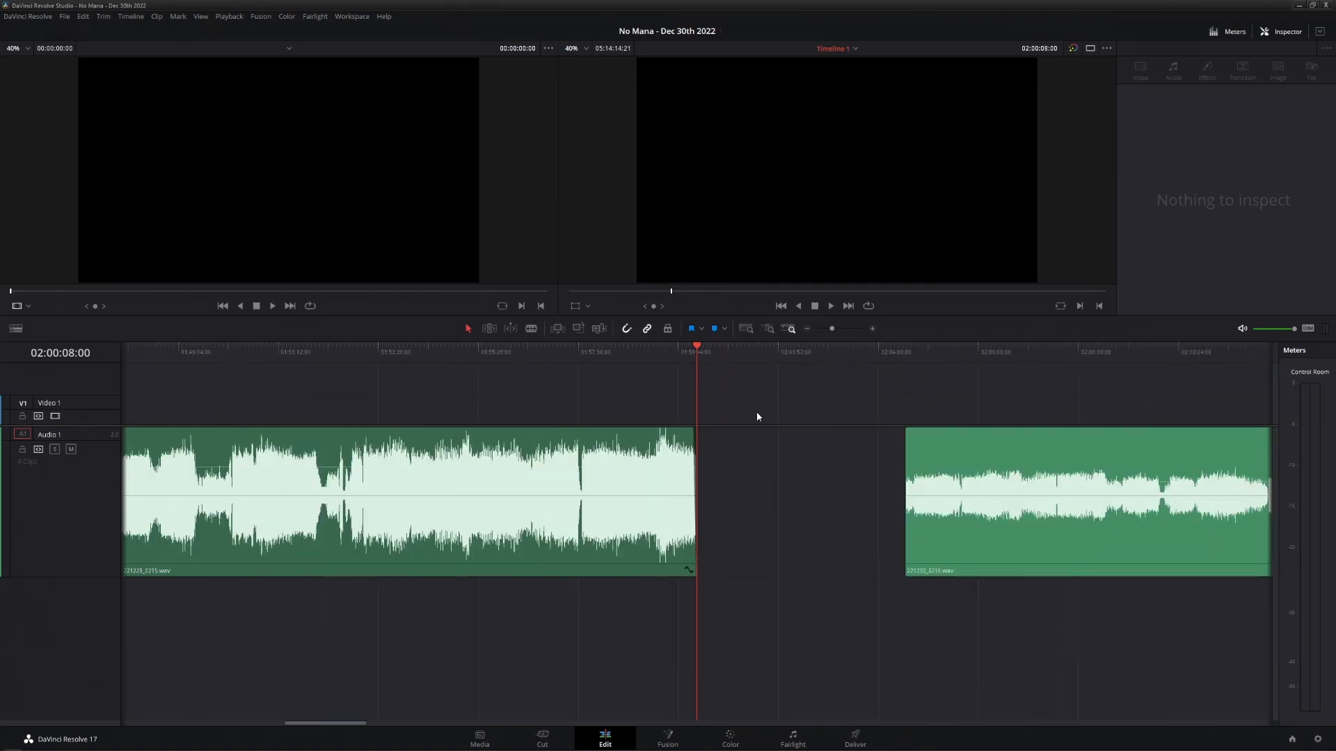
- Return the playhead to the timeline start and select the first clip, 221229_0215.wav
scroll(754, 416, down, 4)
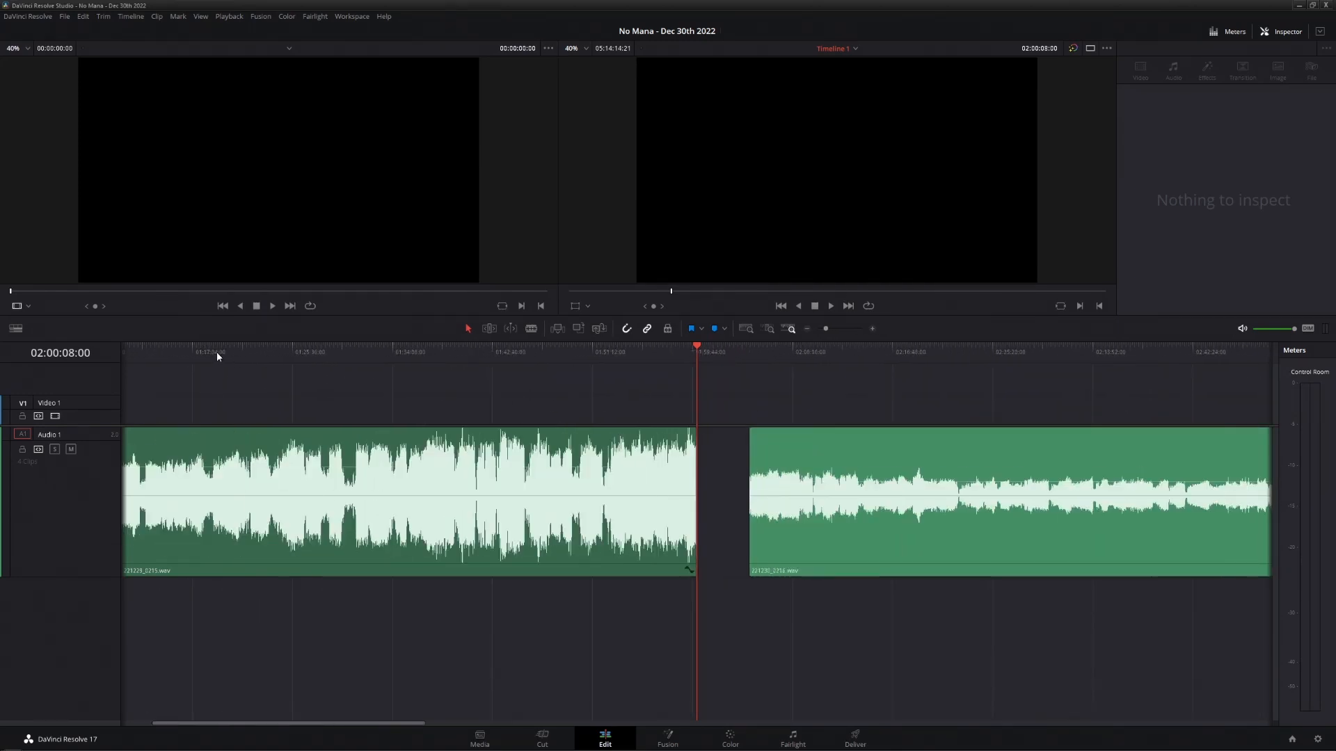
scroll(194, 348, down, 4)
click(167, 348)
drag(102, 353, 111, 358)
scroll(113, 359, up, 2)
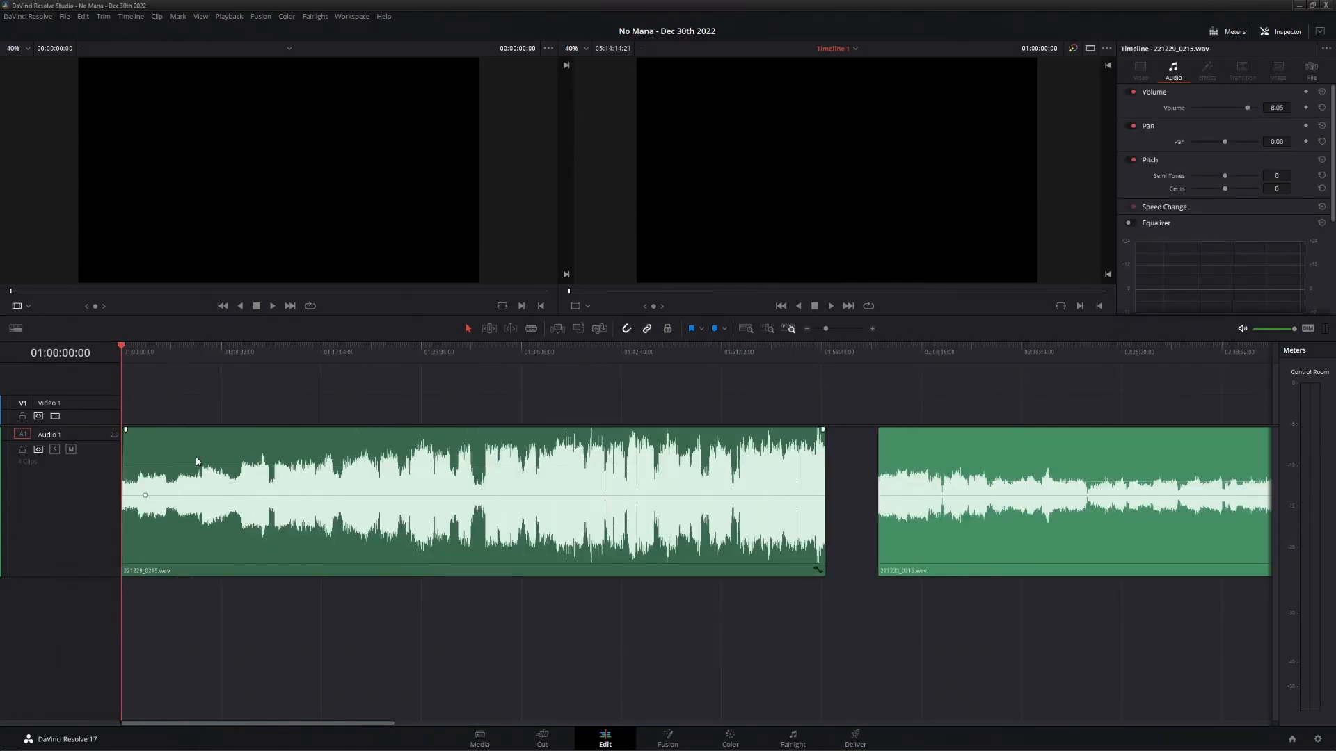
click(218, 453)
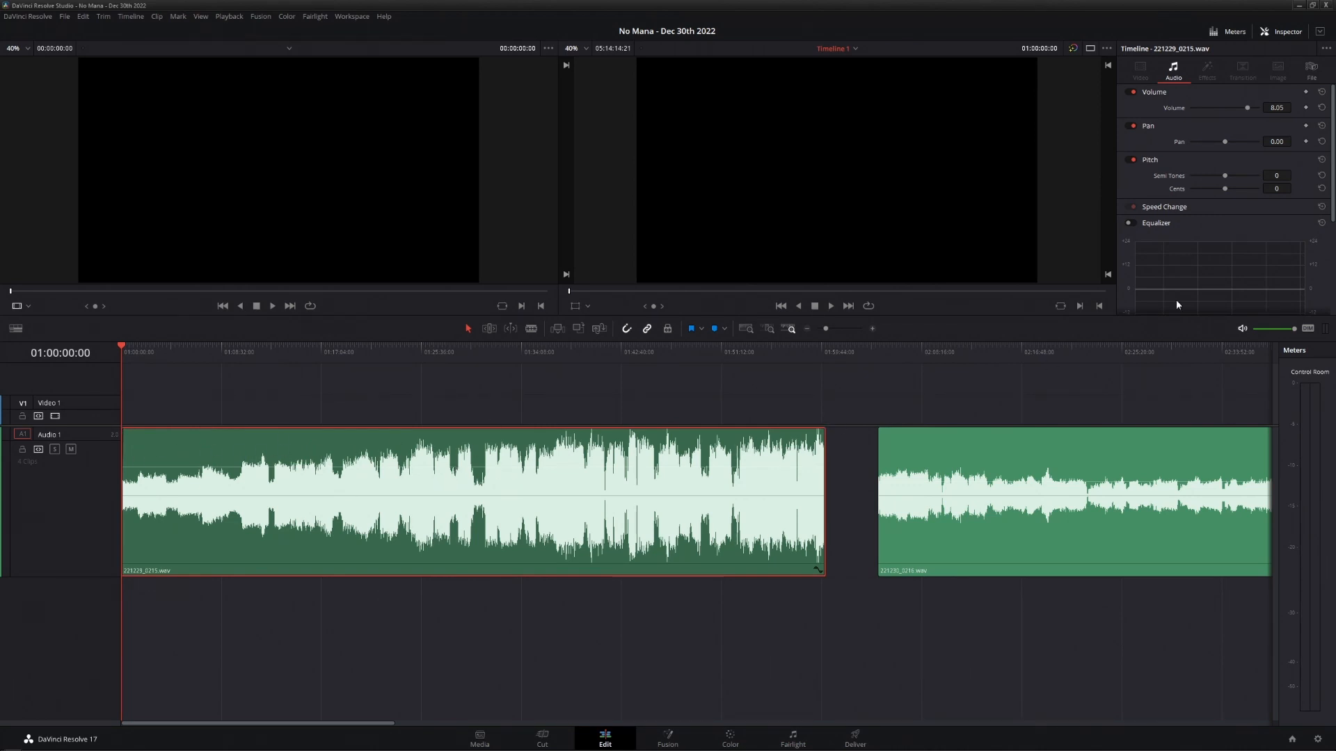
- Hide and reopen the Inspector, and look through the first clip's audio settings down to the equalizer bands
click(1266, 32)
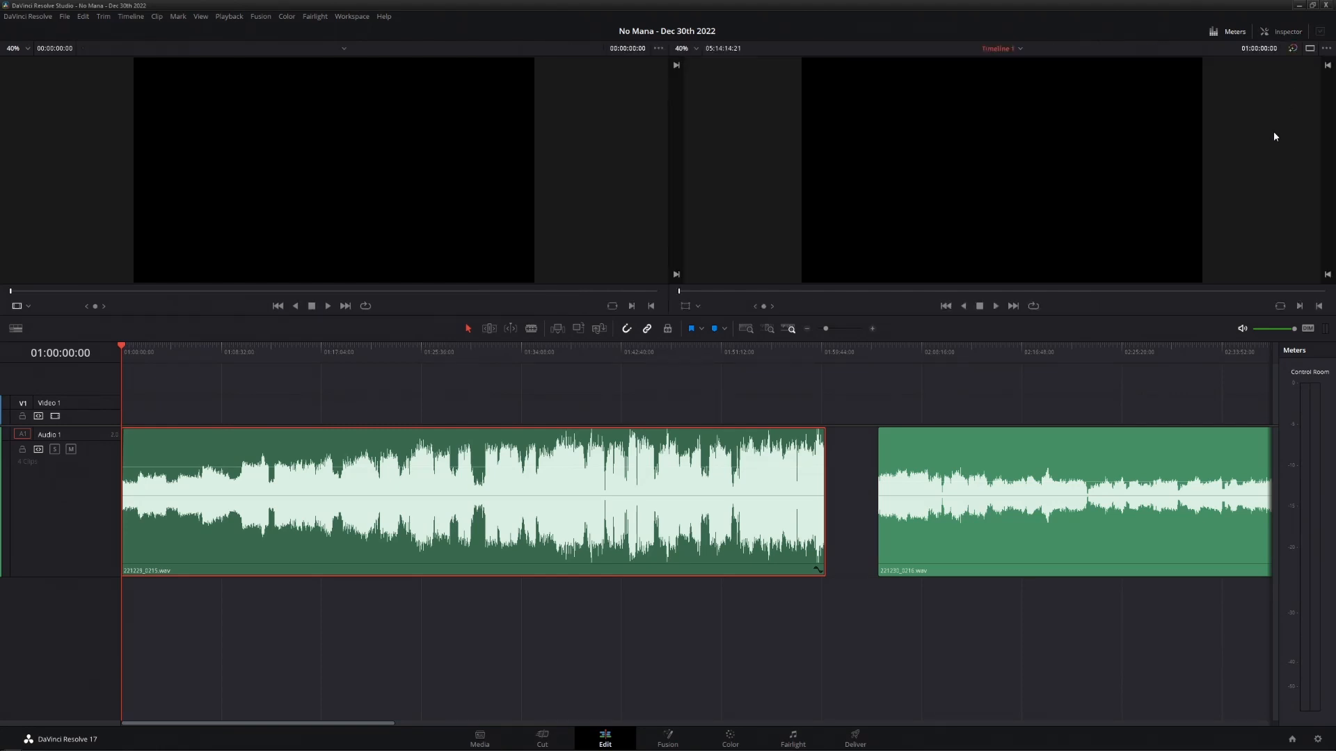
click(1282, 32)
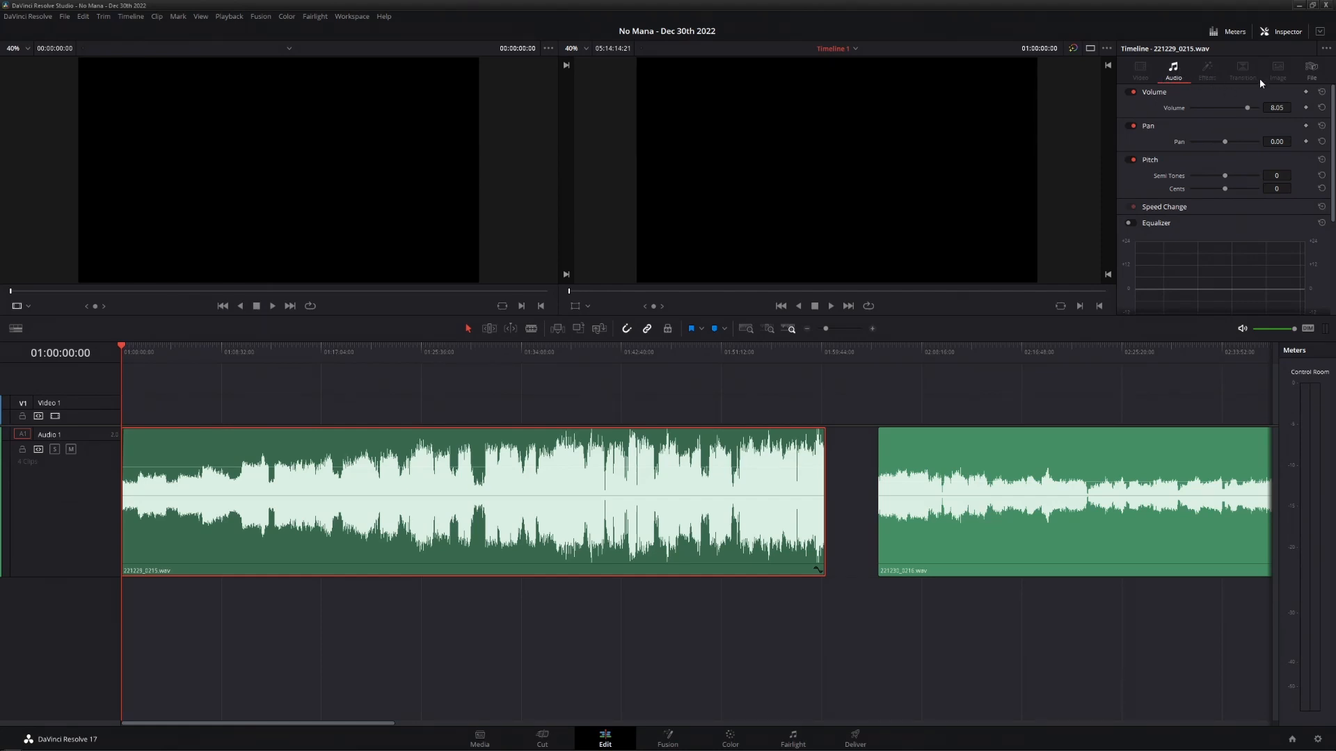
scroll(1188, 170, down, 5)
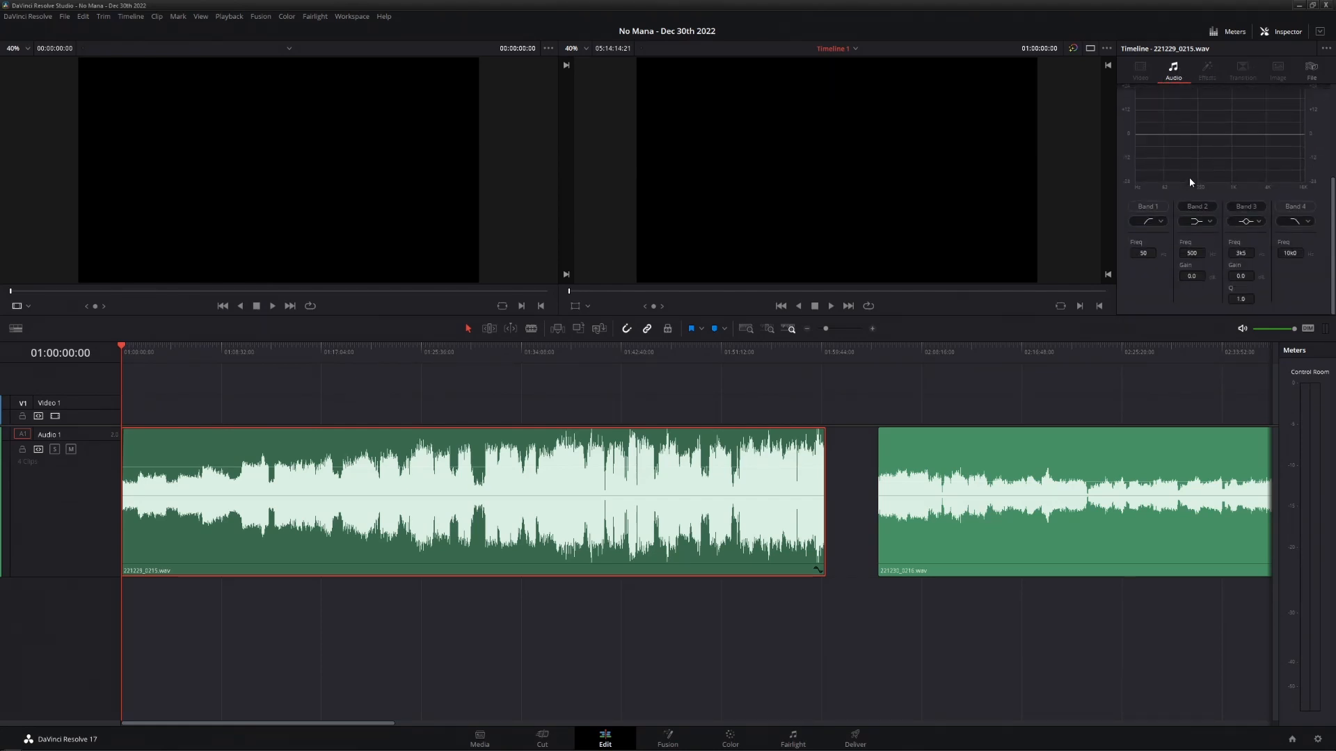
scroll(1188, 176, up, 6)
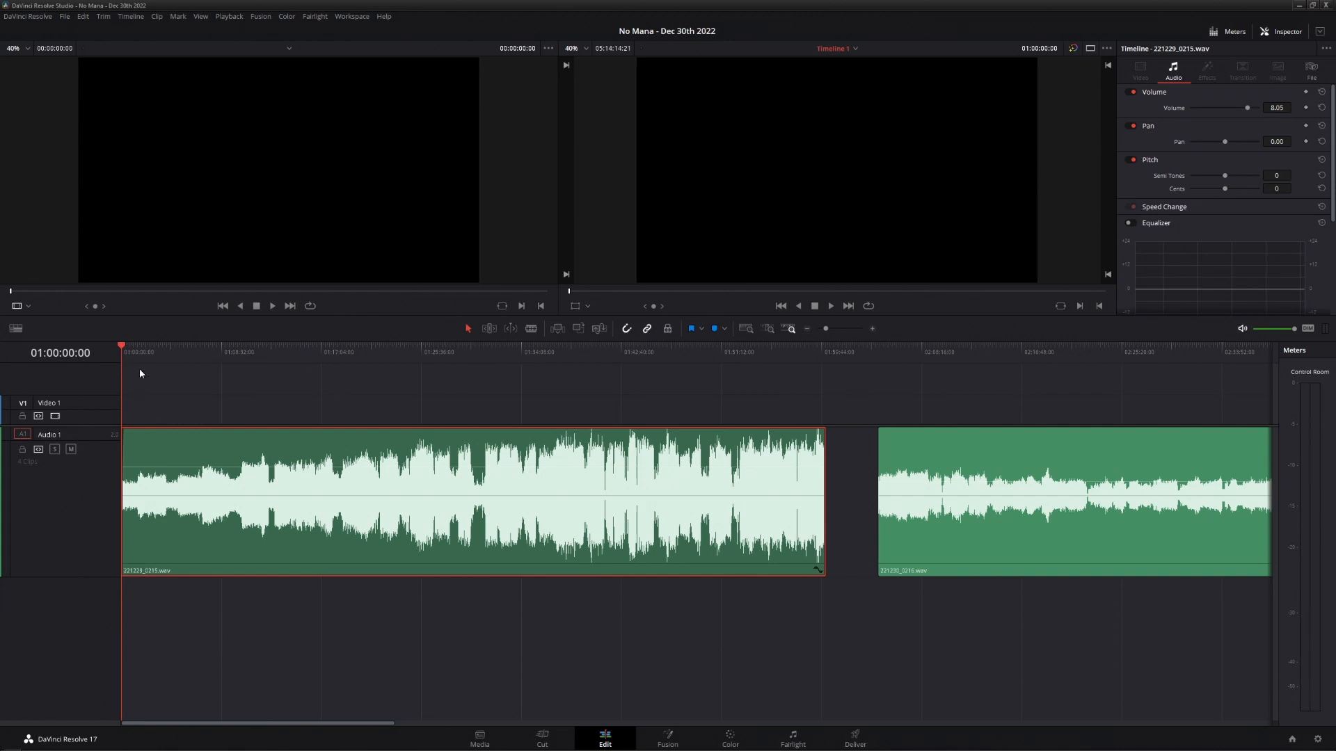
- Add a volume keyframe at the start of the first clip, at 01:00:00:00
click(1305, 108)
scroll(134, 467, up, 3)
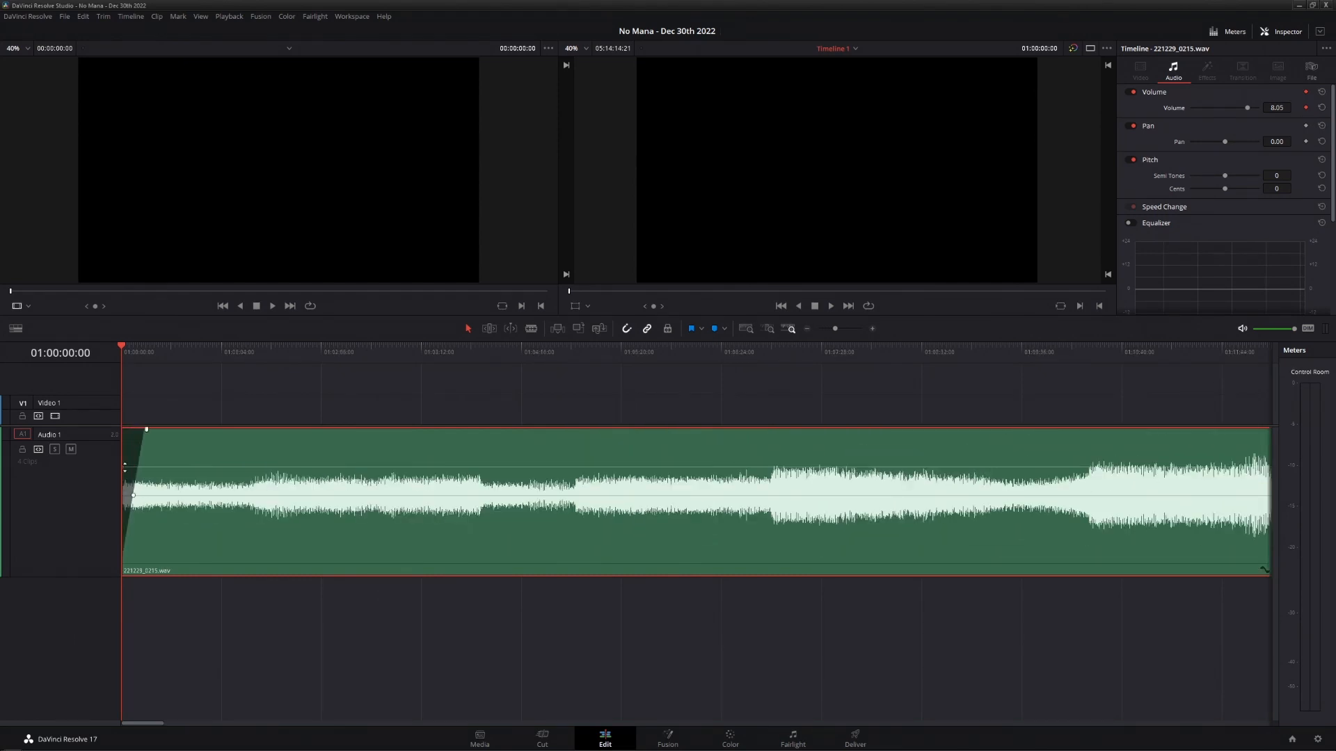
scroll(258, 456, down, 6)
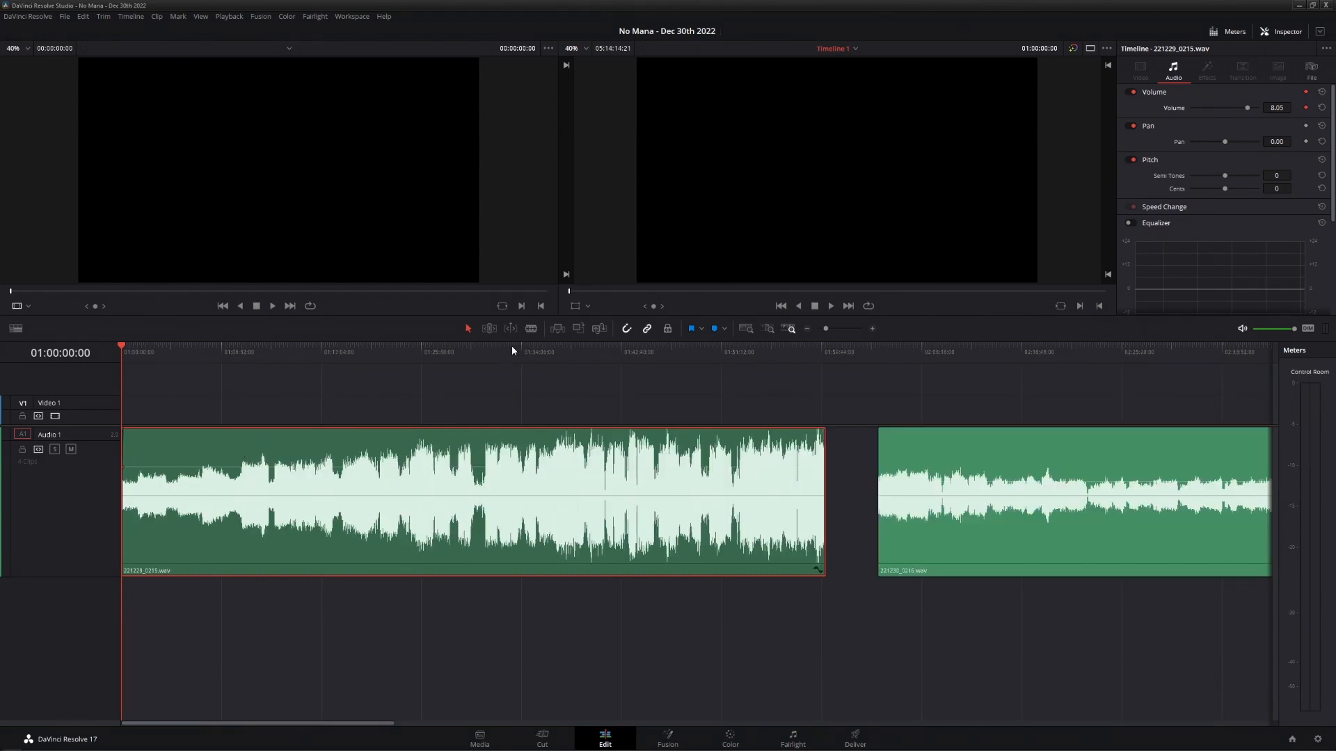
- Add two more volume keyframes to the first clip, at 01:25:06:09 and 01:23:56:23
drag(485, 352, 415, 377)
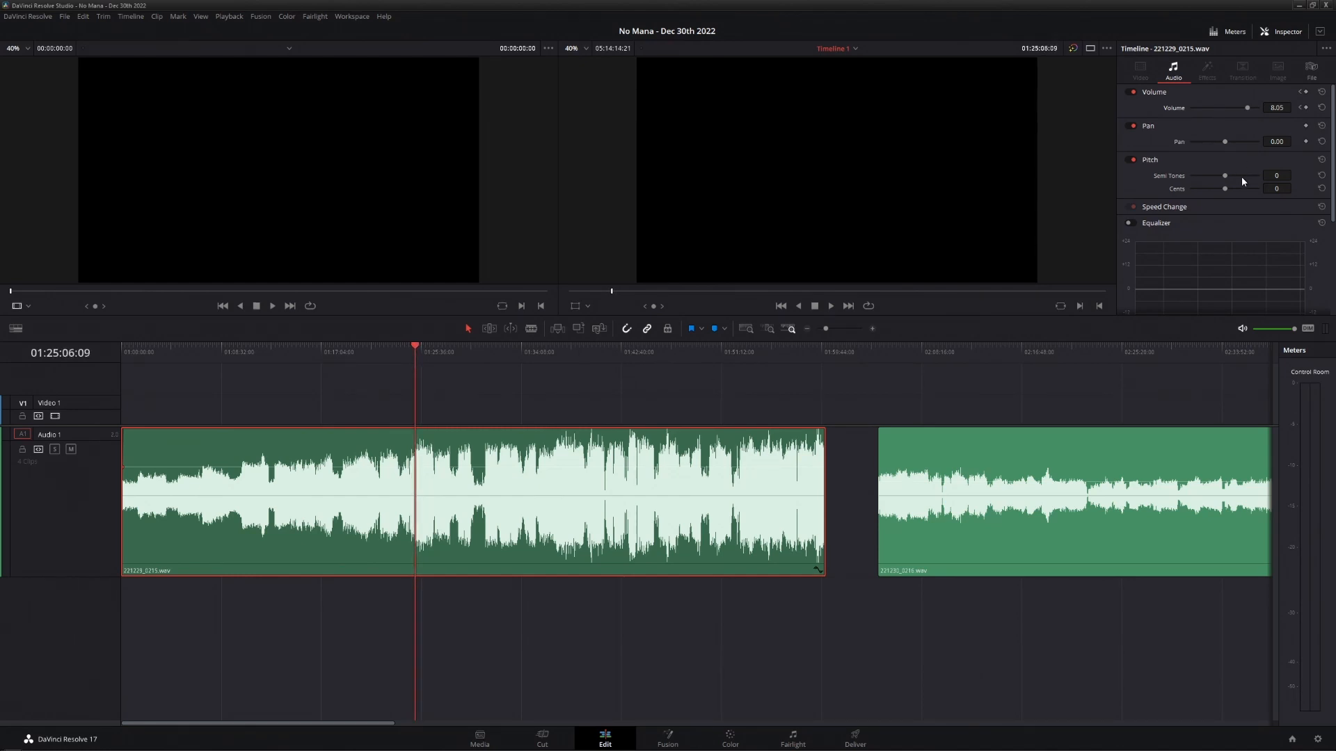
click(1305, 109)
drag(405, 349, 402, 348)
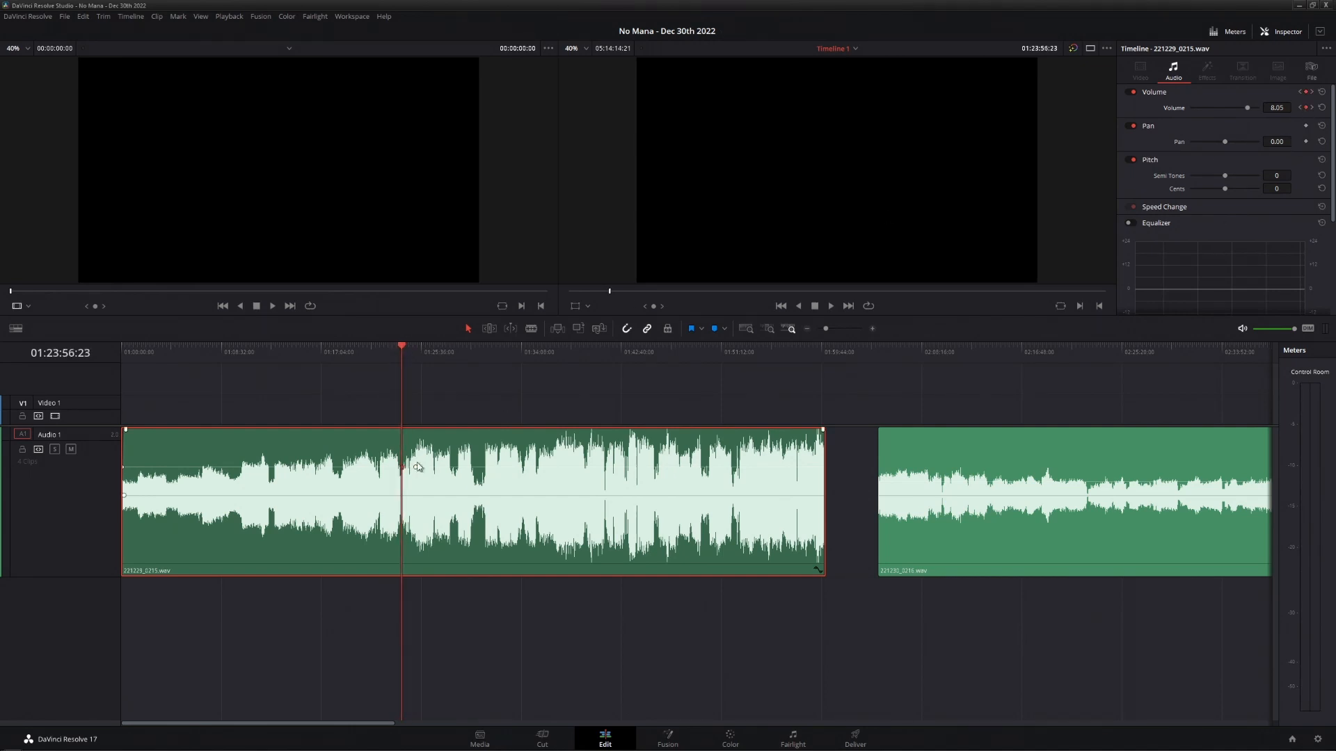
mouse_move(400, 467)
key(ctrl+equal)
key(ctrl+minus)
key(ctrl+equal)
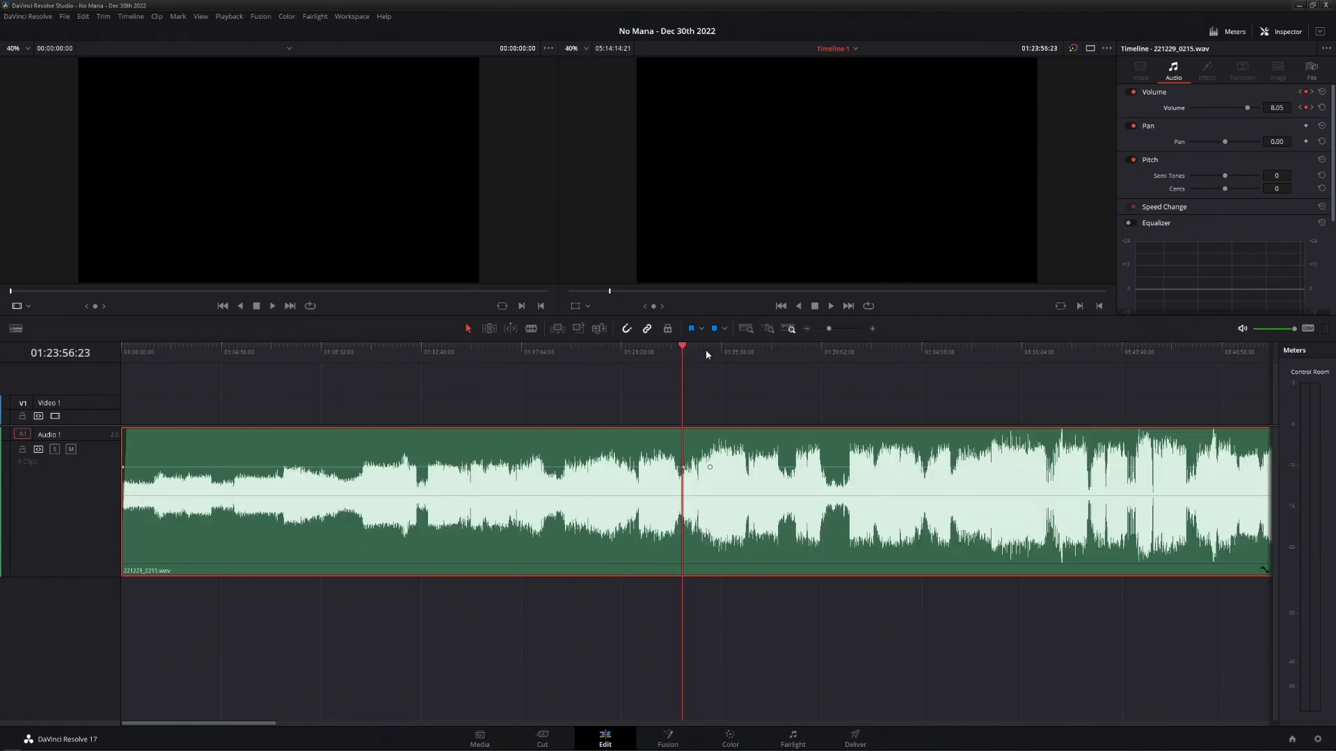
- Raise the first clip's volume keyframes at 01:23:56:23 and 01:25:06:09, and add another volume keyframe at 01:37:02:05
drag(705, 353, 713, 355)
drag(682, 468, 681, 461)
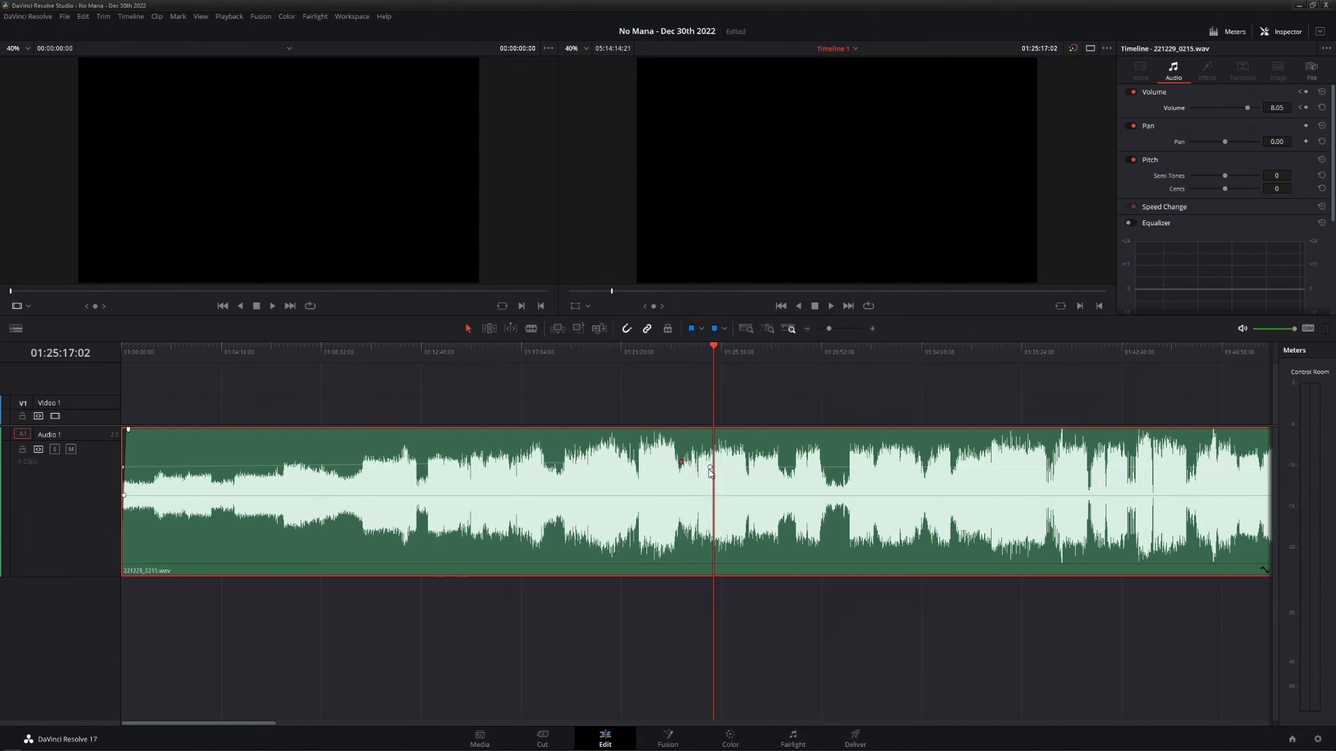
key(ctrl+minus)
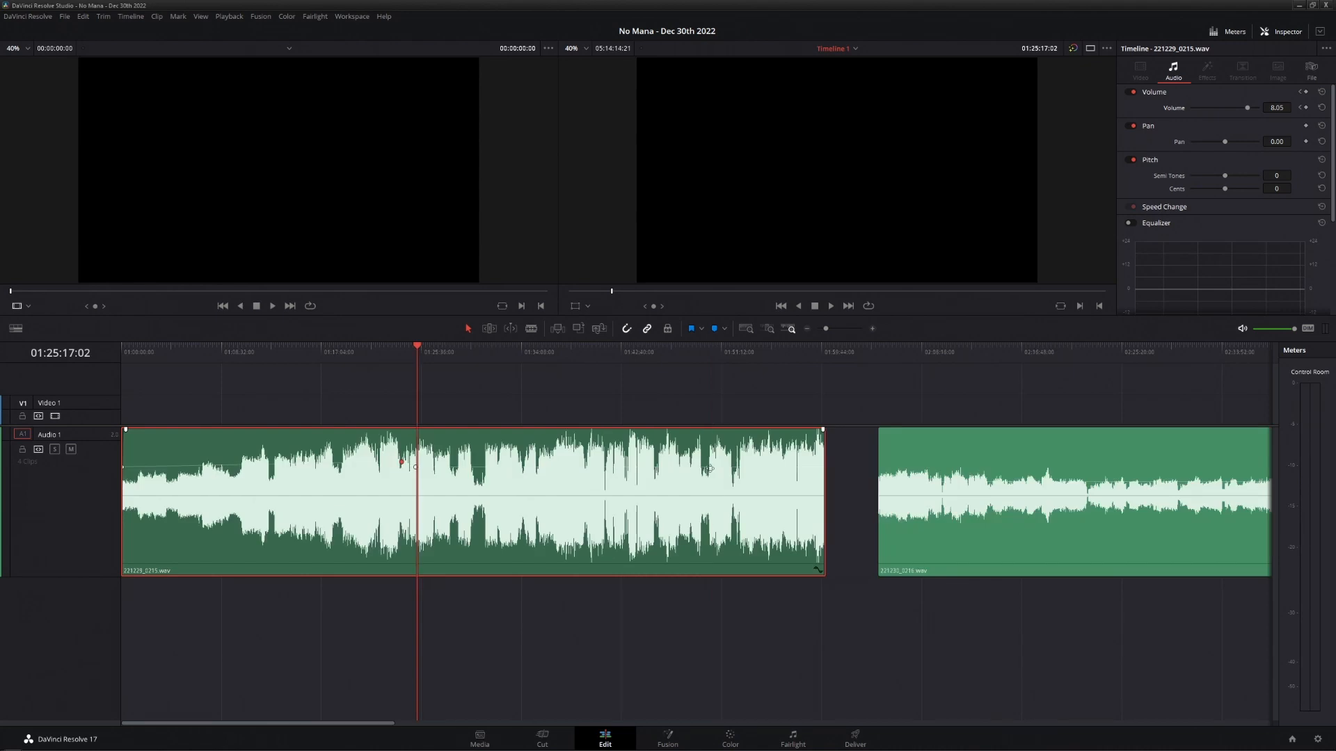
click(480, 358)
drag(480, 358, 555, 368)
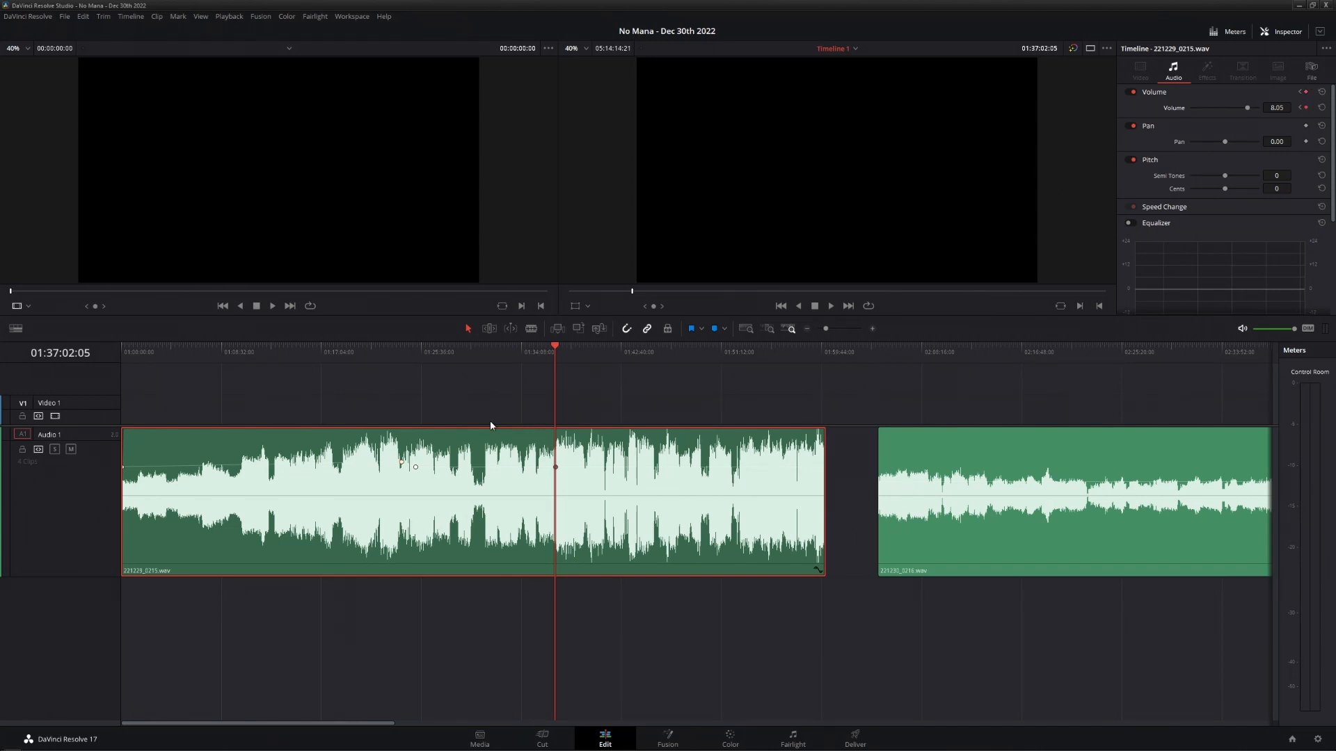
click(415, 466)
drag(415, 466, 416, 464)
- Add a volume keyframe to the first clip at 01:35:41:10 and raise it to 9.90 dB
scroll(584, 370, up, 2)
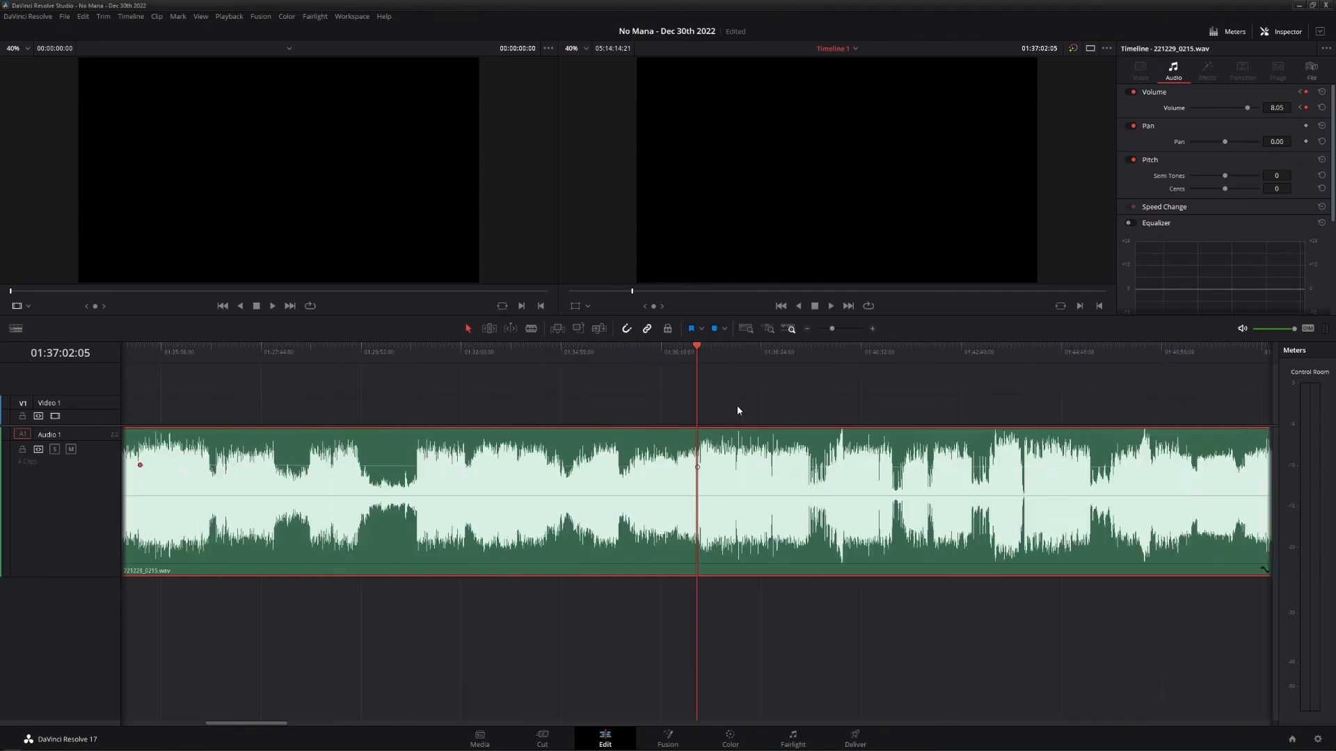
click(631, 348)
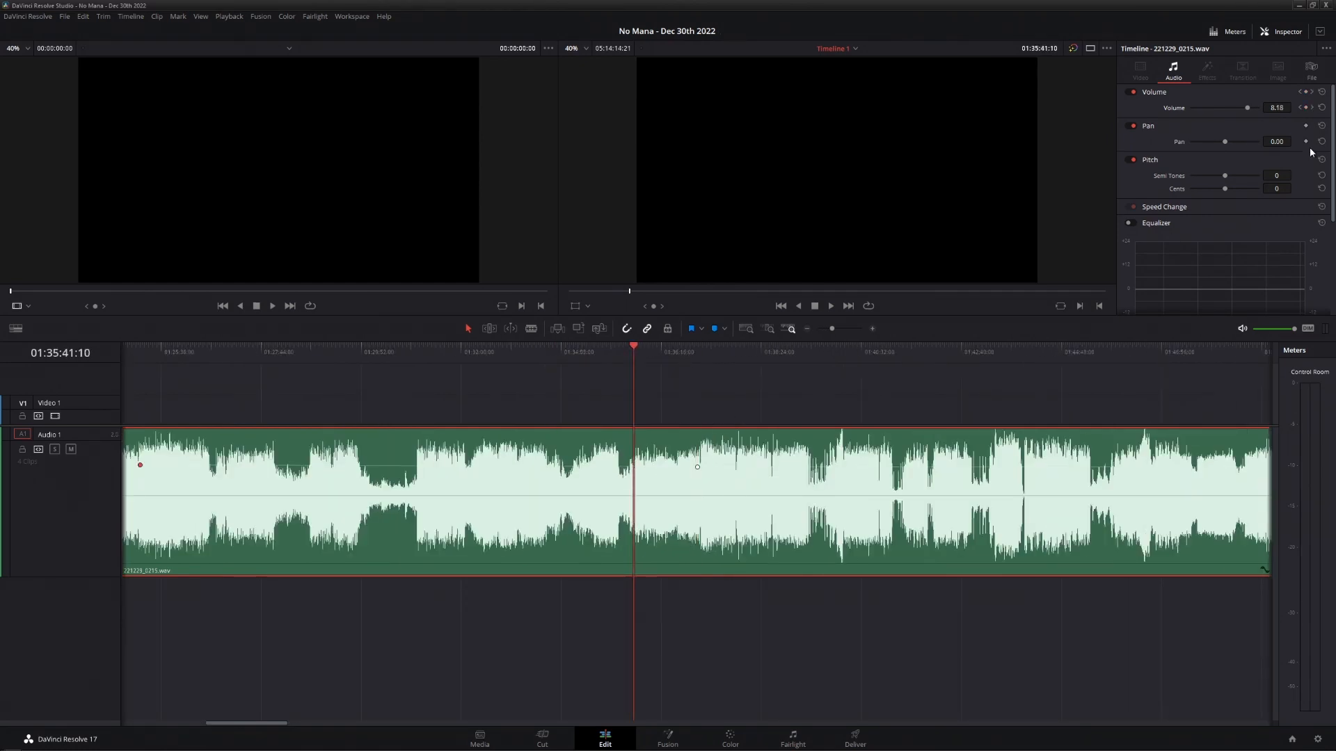
click(1303, 108)
drag(633, 467, 634, 462)
- Add volume keyframes at 01:20:17:22 and 01:18:49:19, the latter at 11.46 dB, and raise the first clip's starting keyframe
scroll(637, 460, down, 2)
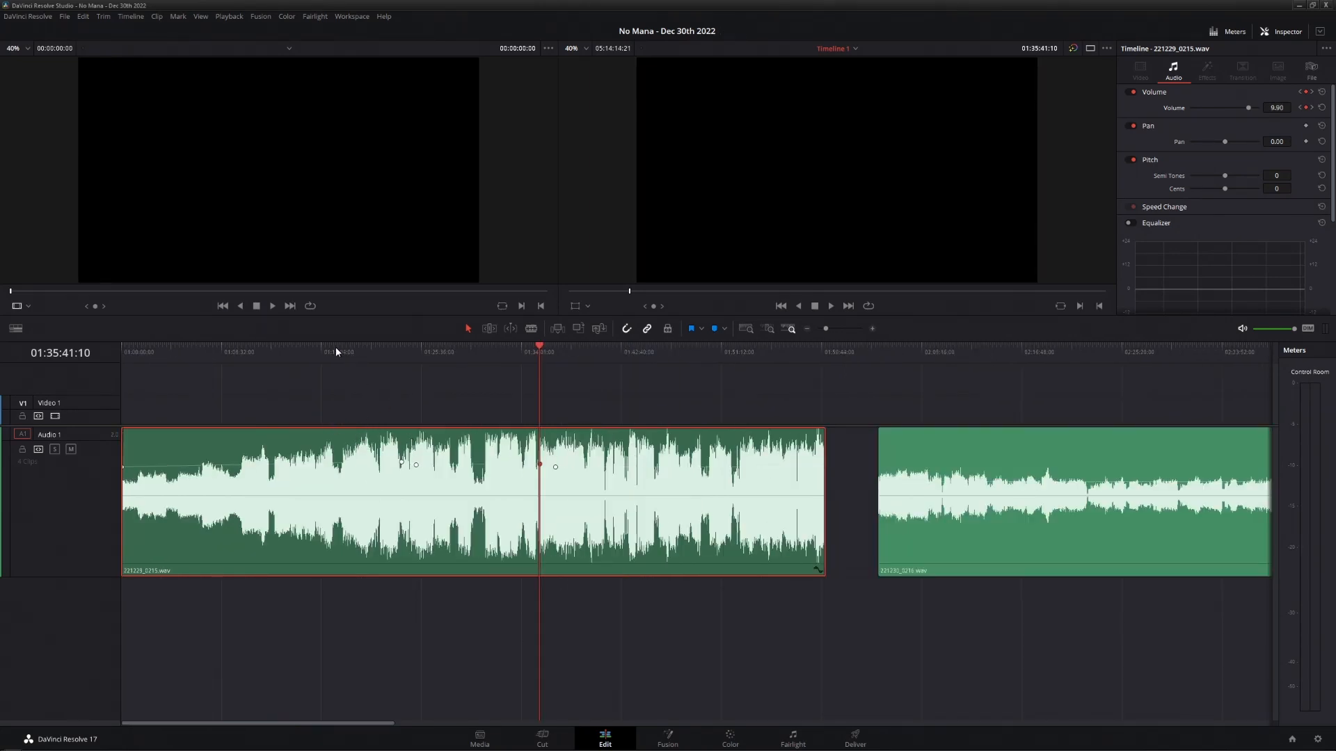
mouse_move(380, 358)
mouse_down()
mouse_move(343, 361)
mouse_move(359, 361)
mouse_up()
scroll(379, 366, up, 1)
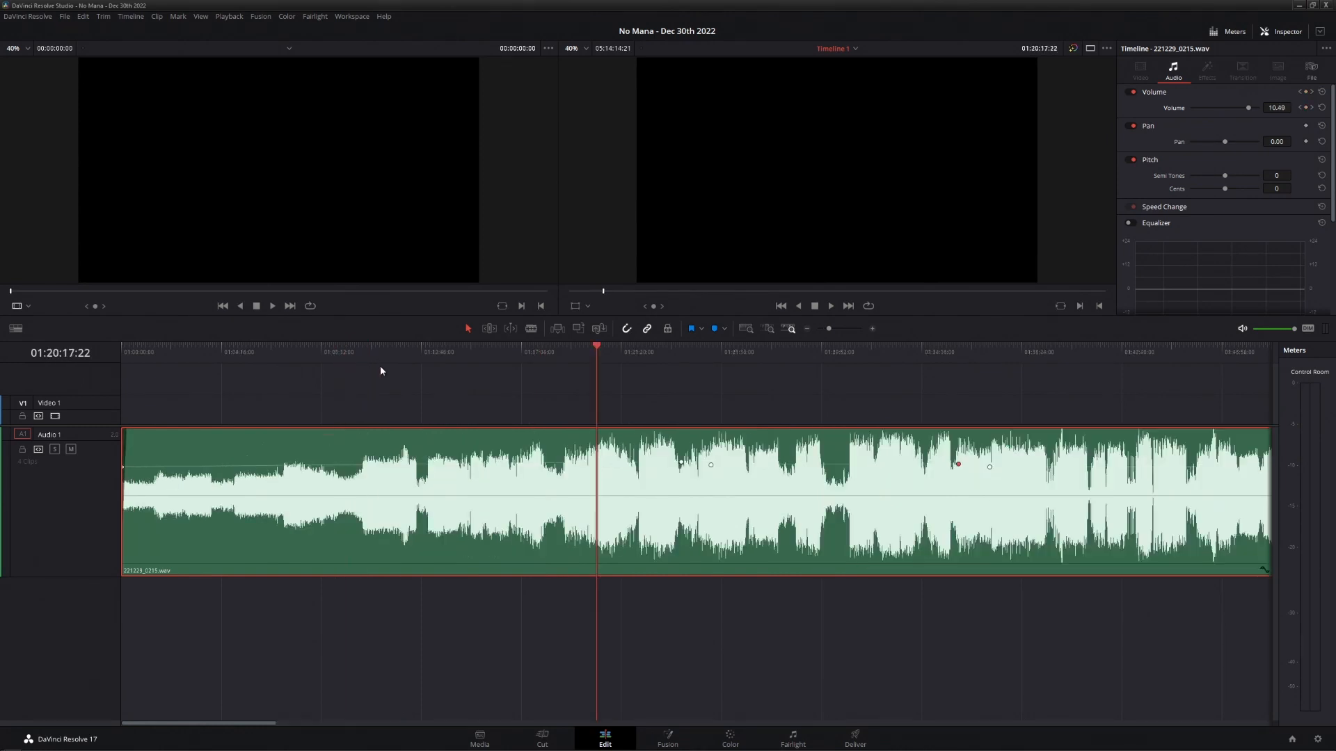
click(1306, 108)
drag(557, 353, 562, 346)
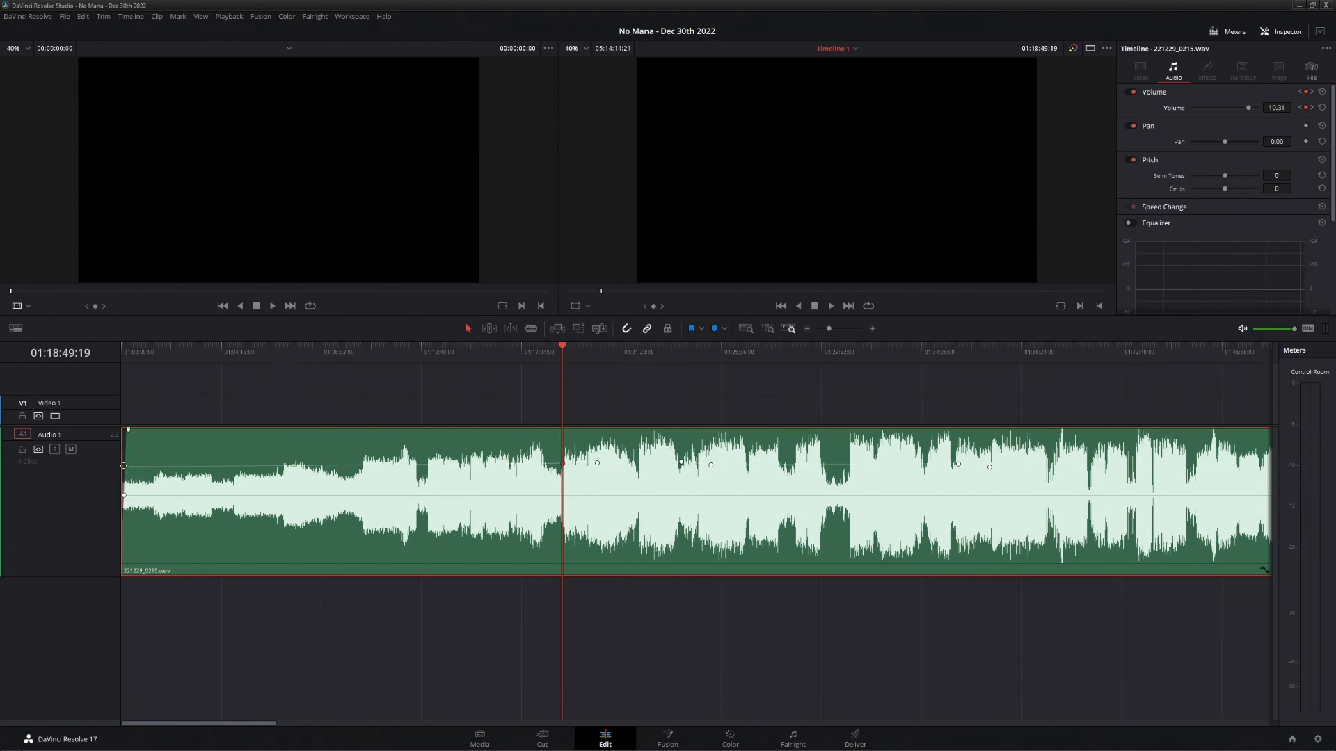
drag(123, 465, 121, 462)
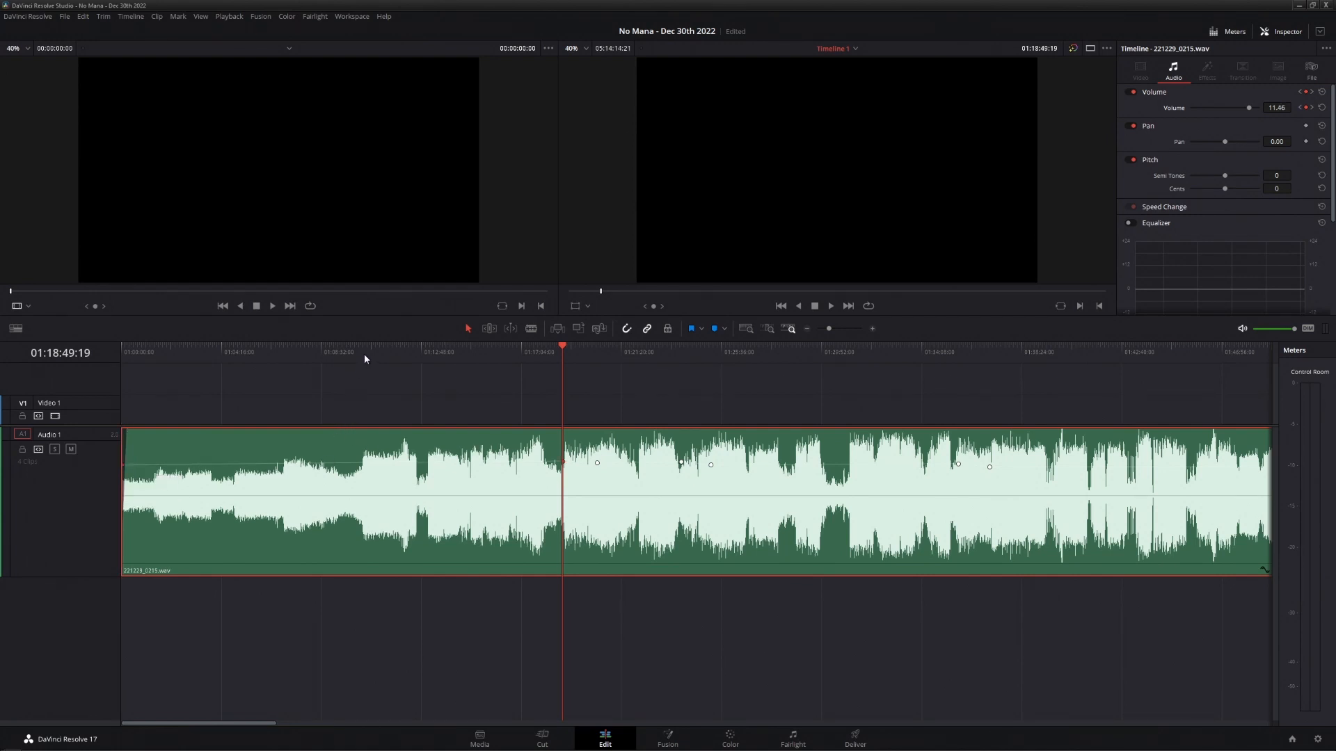
- Add volume keyframes at 01:10:15:15 and 01:08:26:03, the latter at 14.81 dB, and slightly raise the starting keyframe
drag(365, 353, 361, 356)
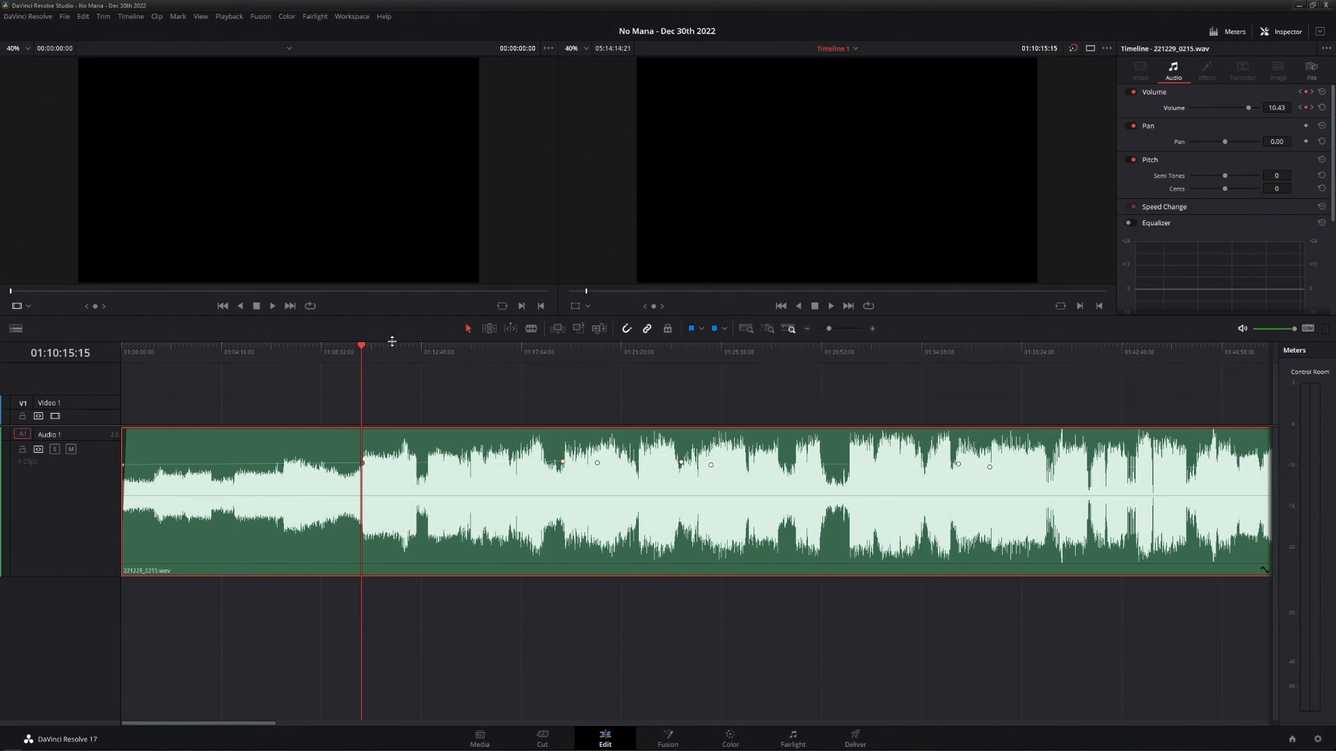
mouse_move(335, 349)
mouse_down()
mouse_move(307, 352)
mouse_move(330, 352)
mouse_move(319, 350)
mouse_up()
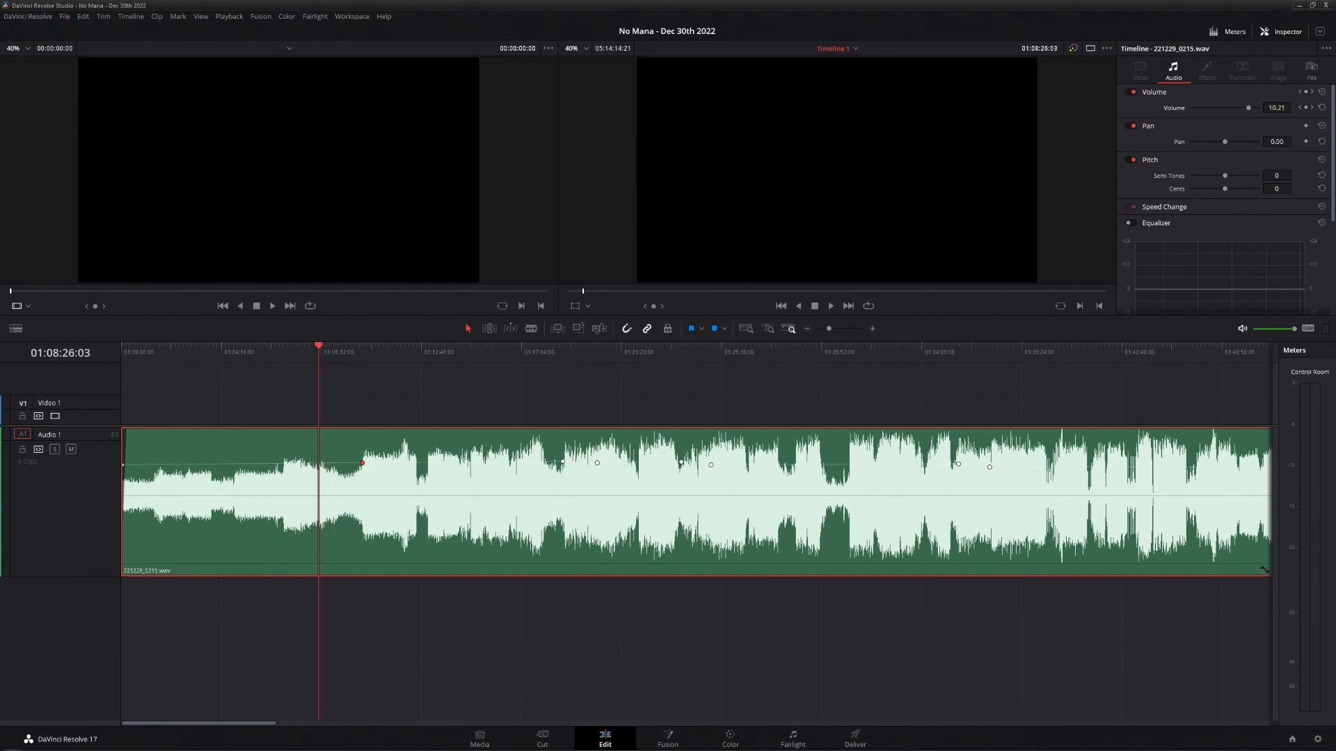
click(1306, 108)
drag(319, 463, 363, 461)
drag(125, 464, 125, 463)
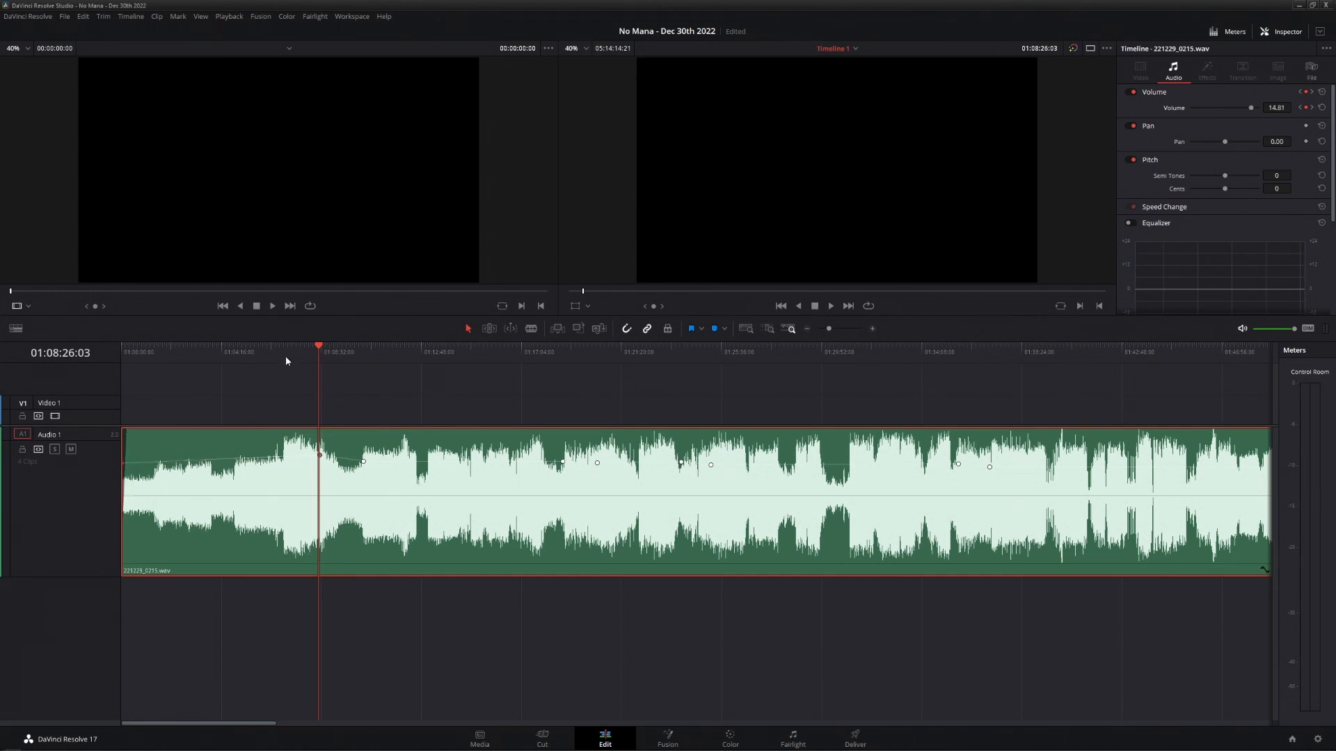
- Add a volume keyframe at 01:06:52:15 and slightly raise the first clip's starting keyframe
drag(286, 353, 282, 354)
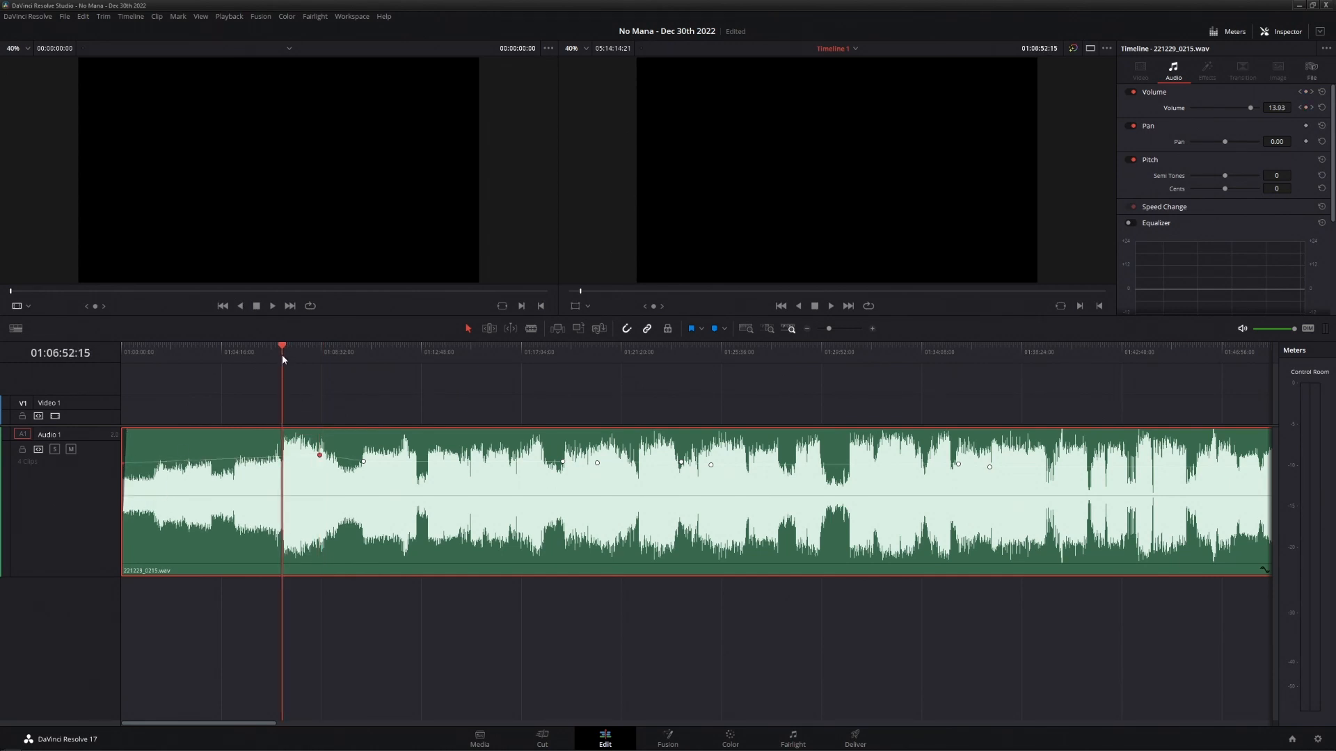
click(1305, 107)
drag(122, 463, 121, 461)
- Add a volume keyframe to the first clip at 01:04:53:19 and raise it to 15.40 dB
drag(279, 347, 236, 345)
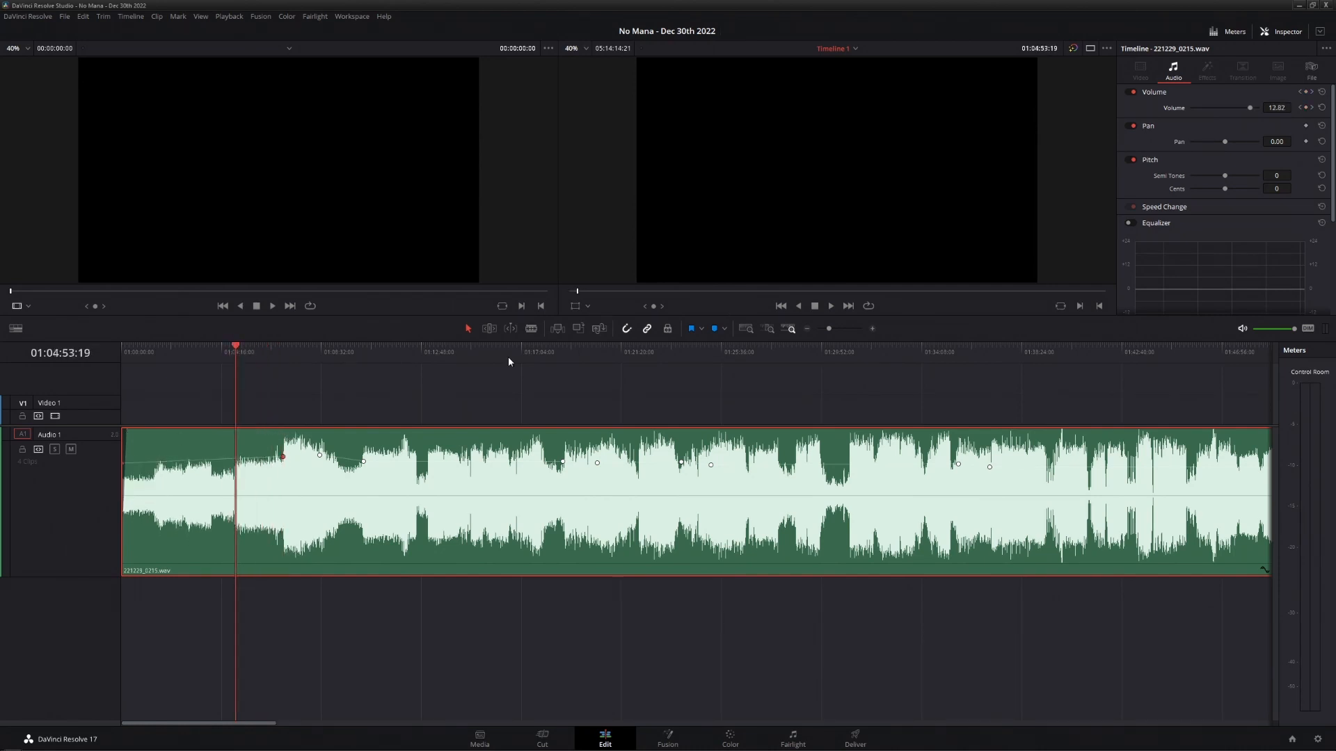
click(1305, 107)
drag(236, 459, 236, 454)
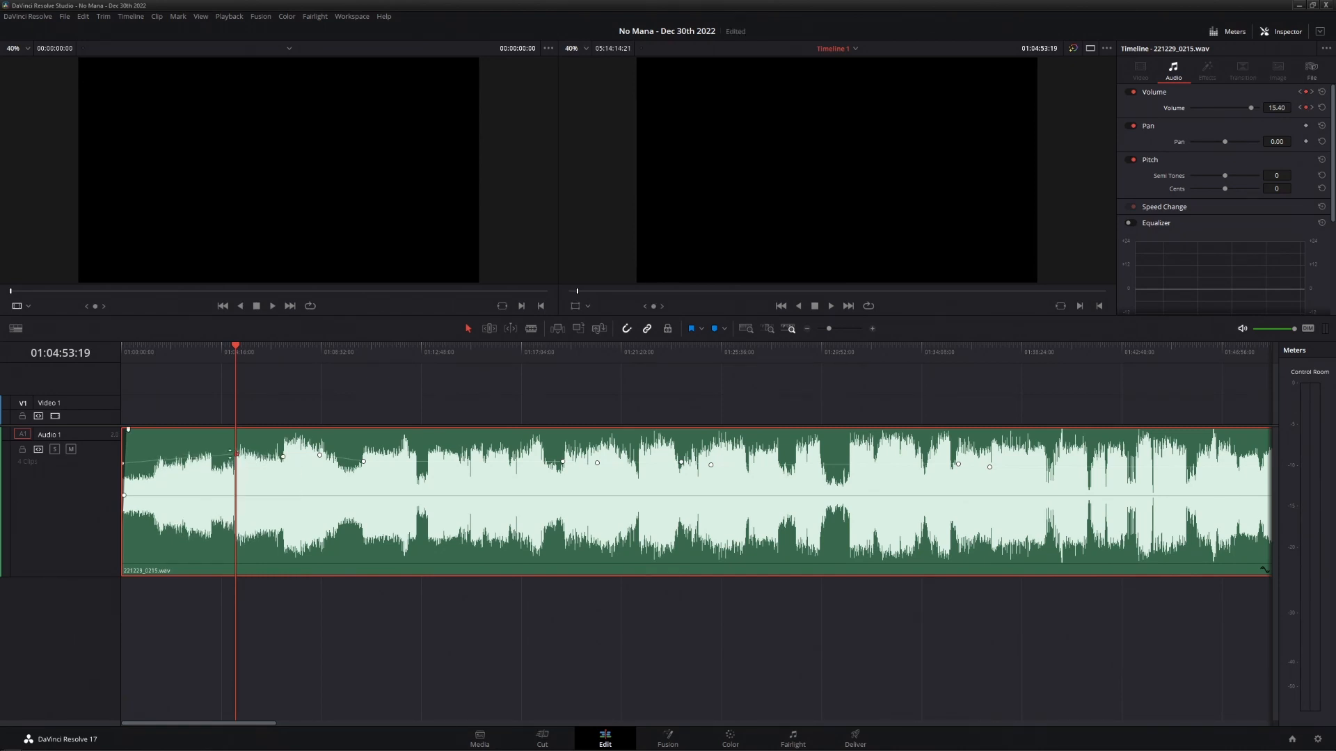
- Raise the volume keyframe at the start of the first clip to 16.38 dB
drag(121, 462, 118, 452)
right_click(120, 452)
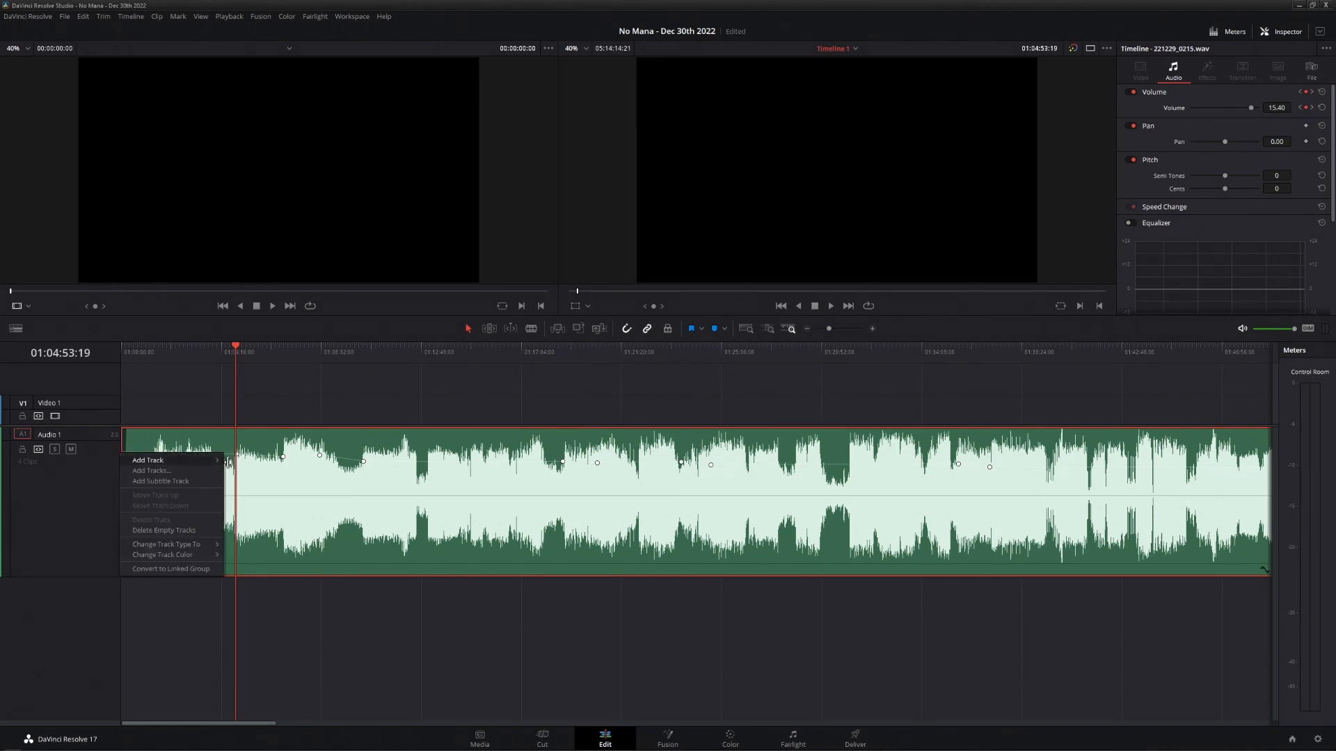
click(222, 438)
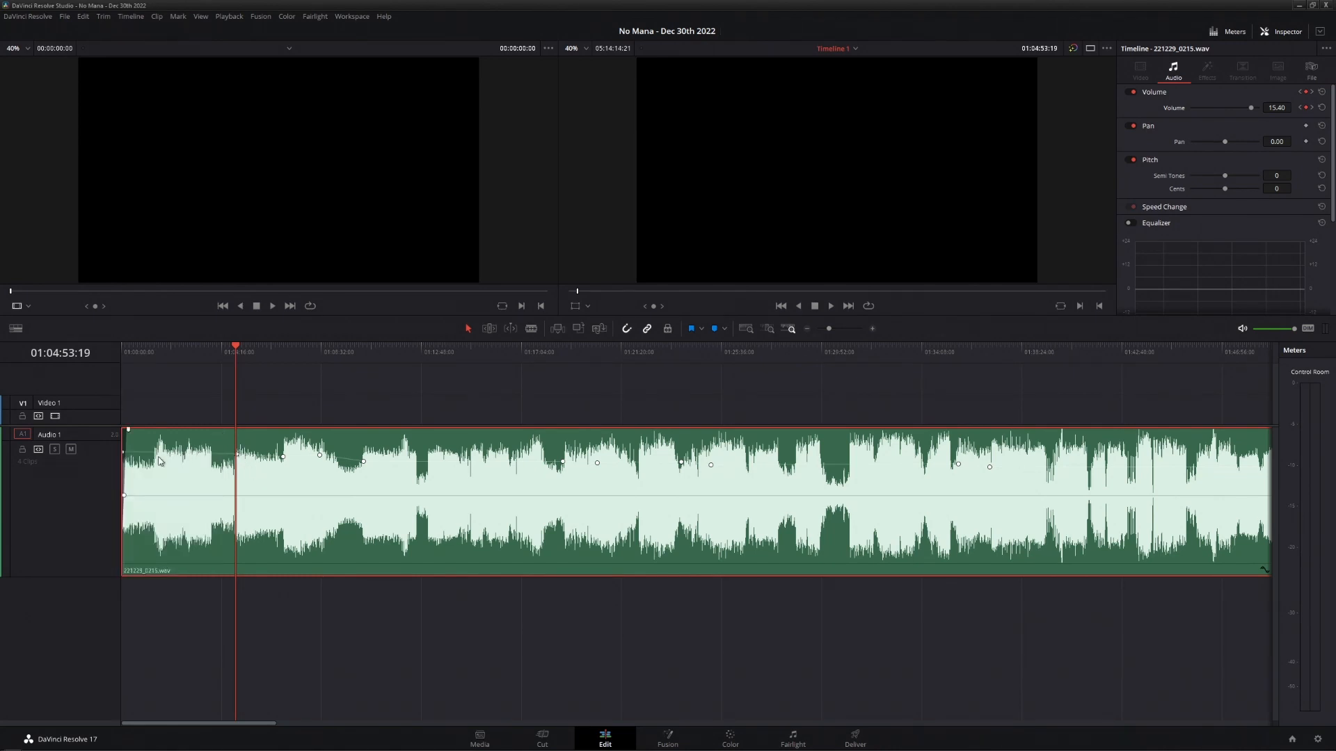
- Check the start of the first clip, and add a short fade-out at its end, at 02:00:08:00
key(shift+z)
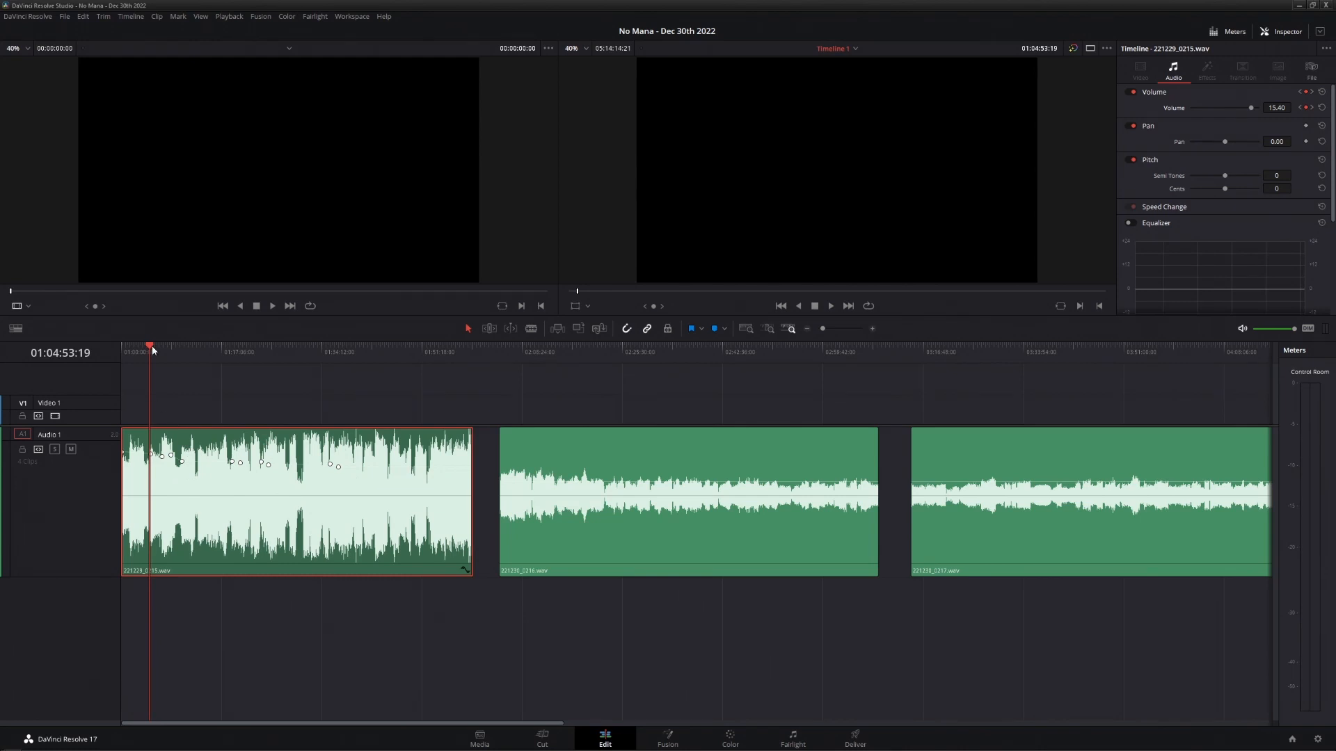
drag(153, 350, 120, 351)
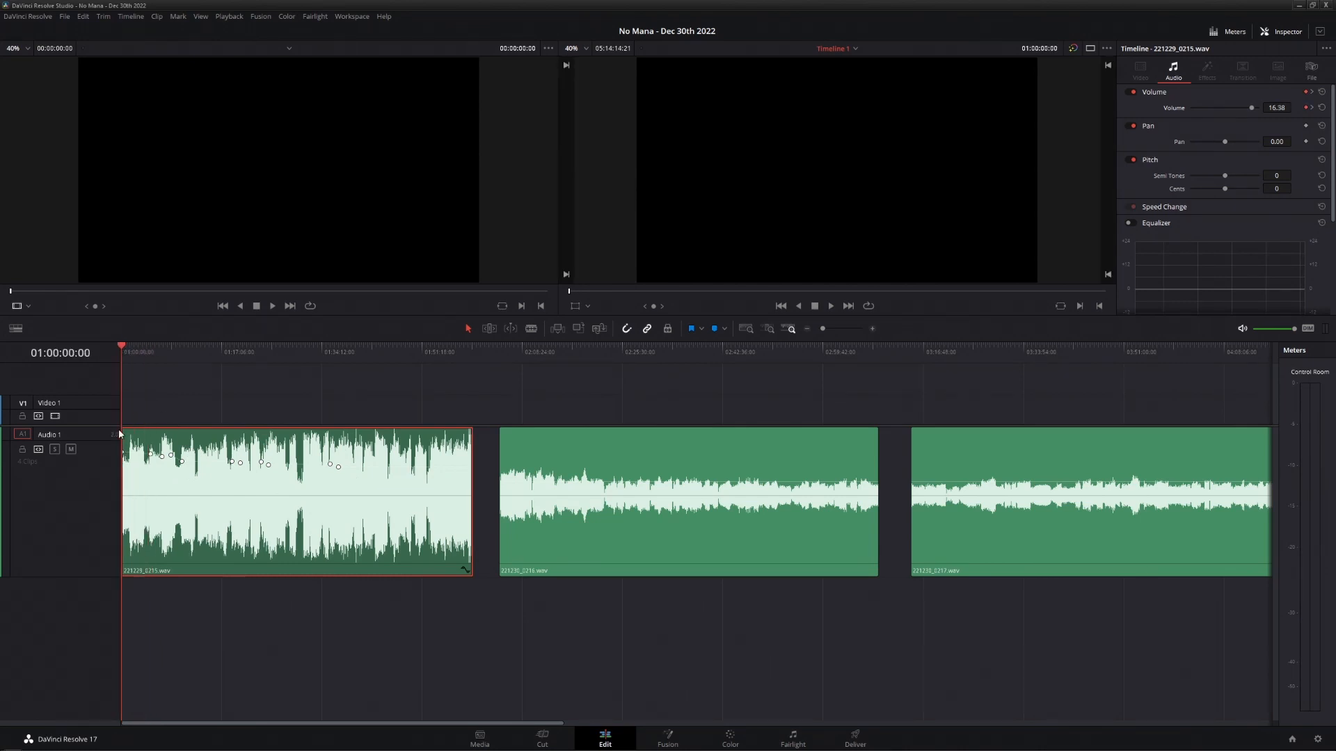
scroll(124, 437, up, 8)
scroll(159, 442, down, 8)
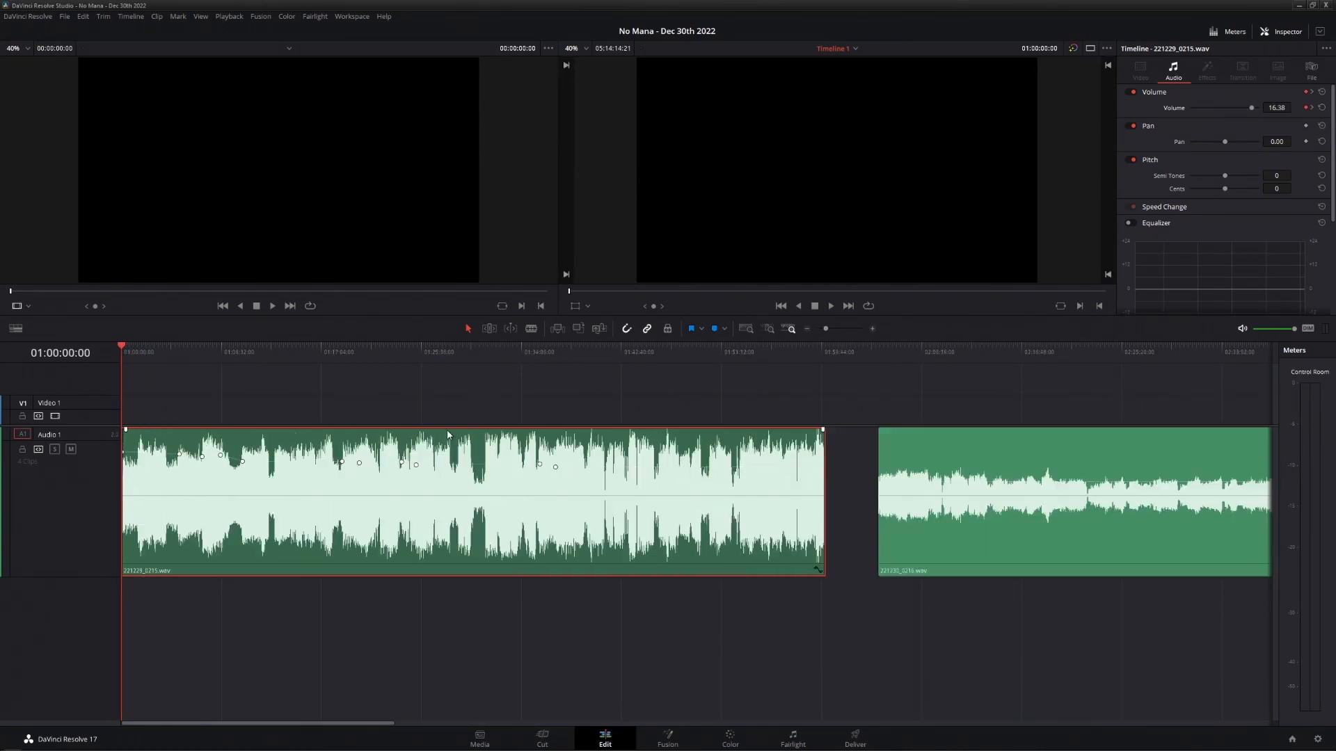
click(472, 350)
scroll(487, 346, up, 8)
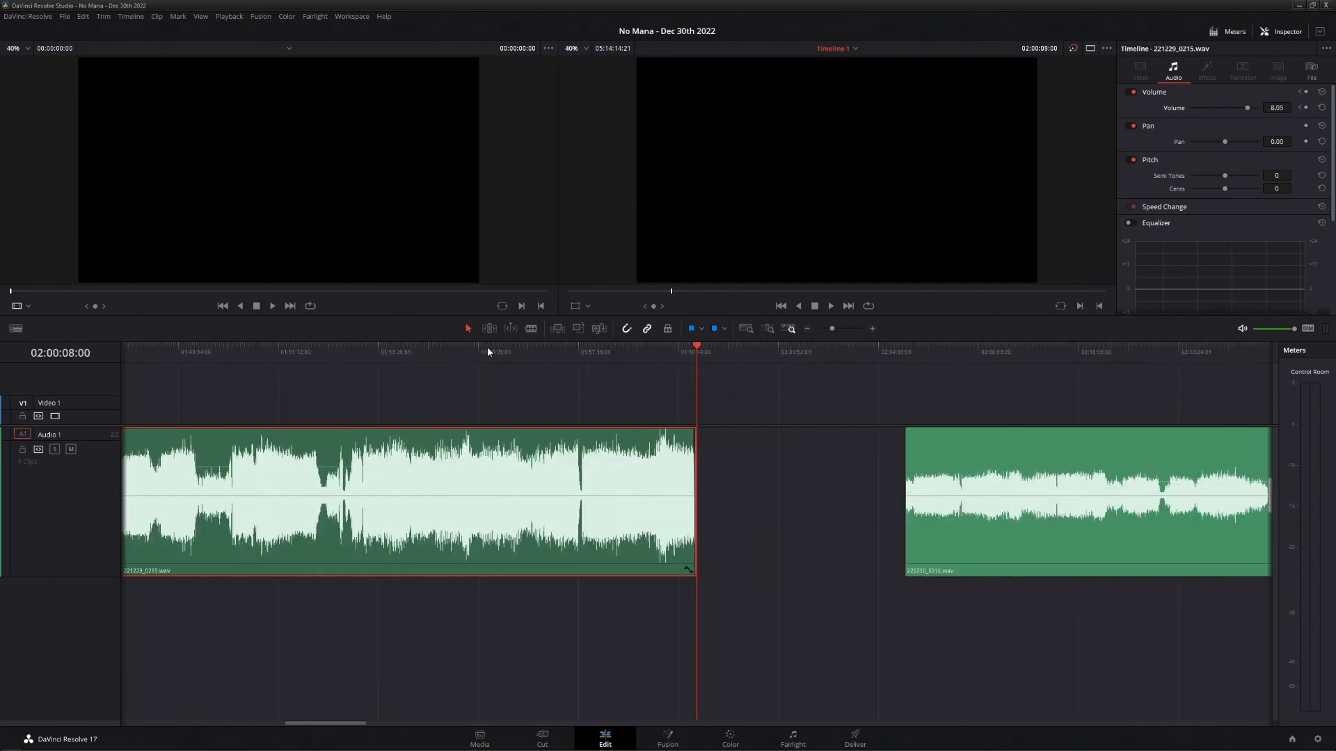
drag(666, 429, 663, 432)
scroll(688, 446, down, 8)
scroll(683, 442, down, 3)
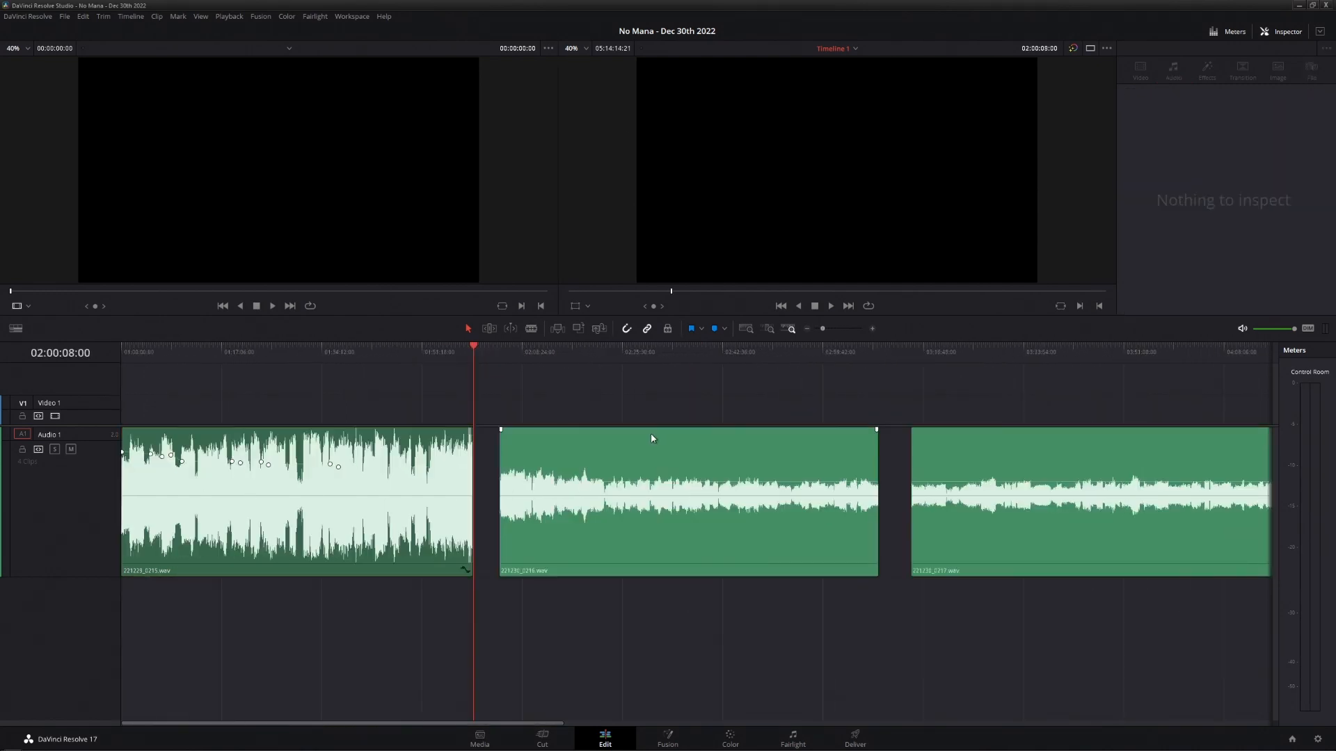
- Add a short fade-in at the start of the second clip, 221230_0216.wav, at 02:04:35:04
scroll(621, 436, down, 3)
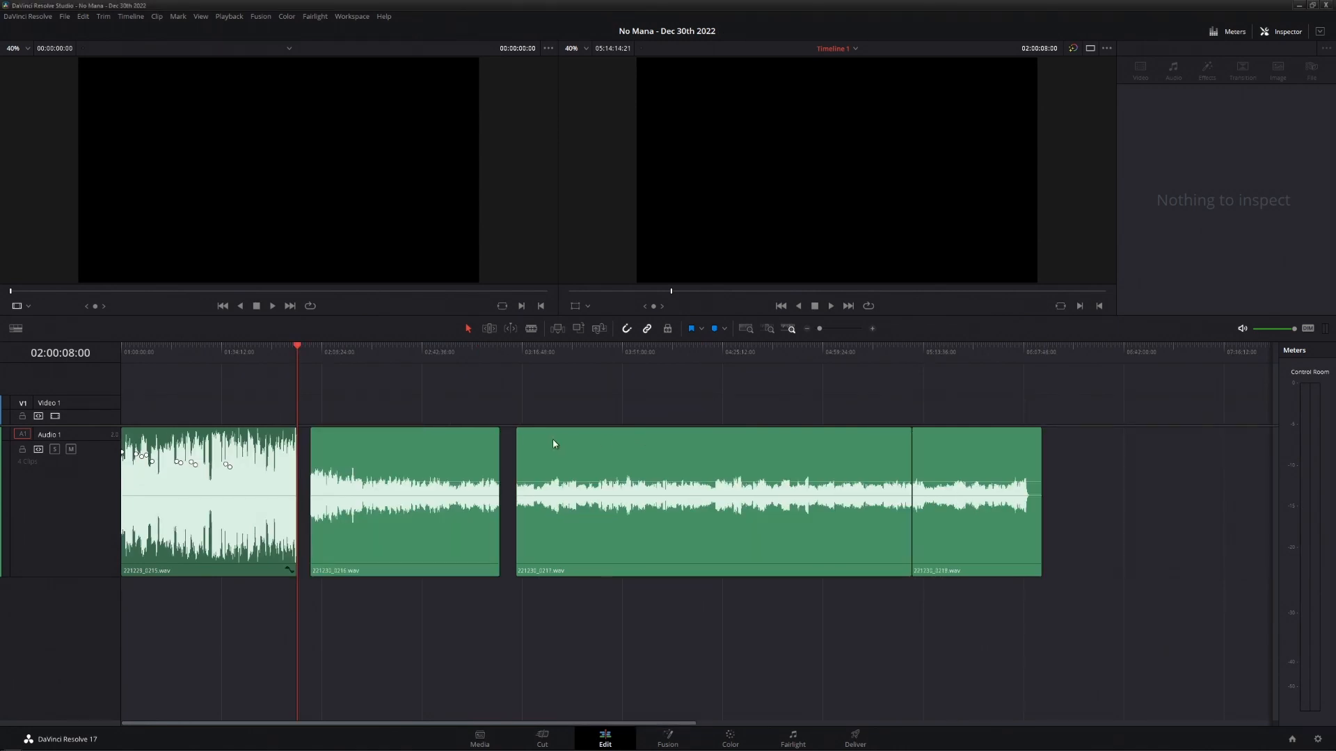
click(313, 351)
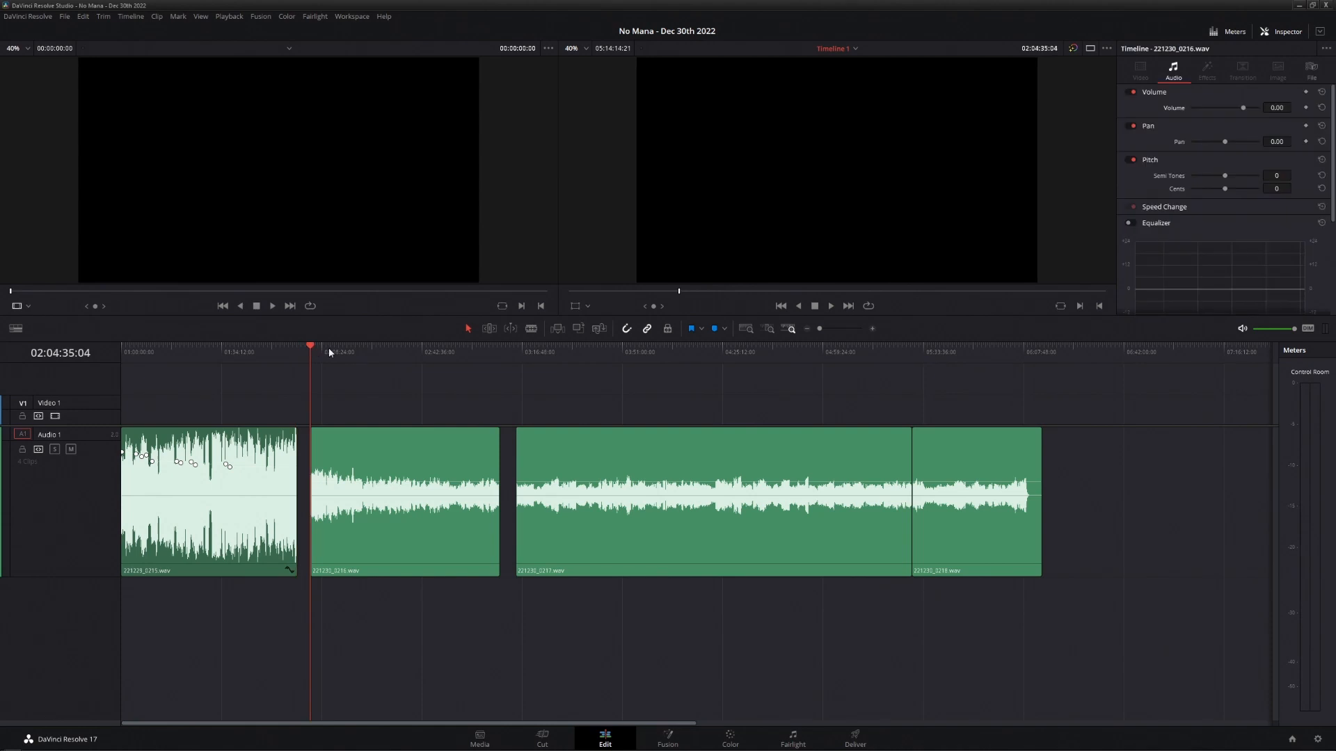
scroll(417, 452, up, 6)
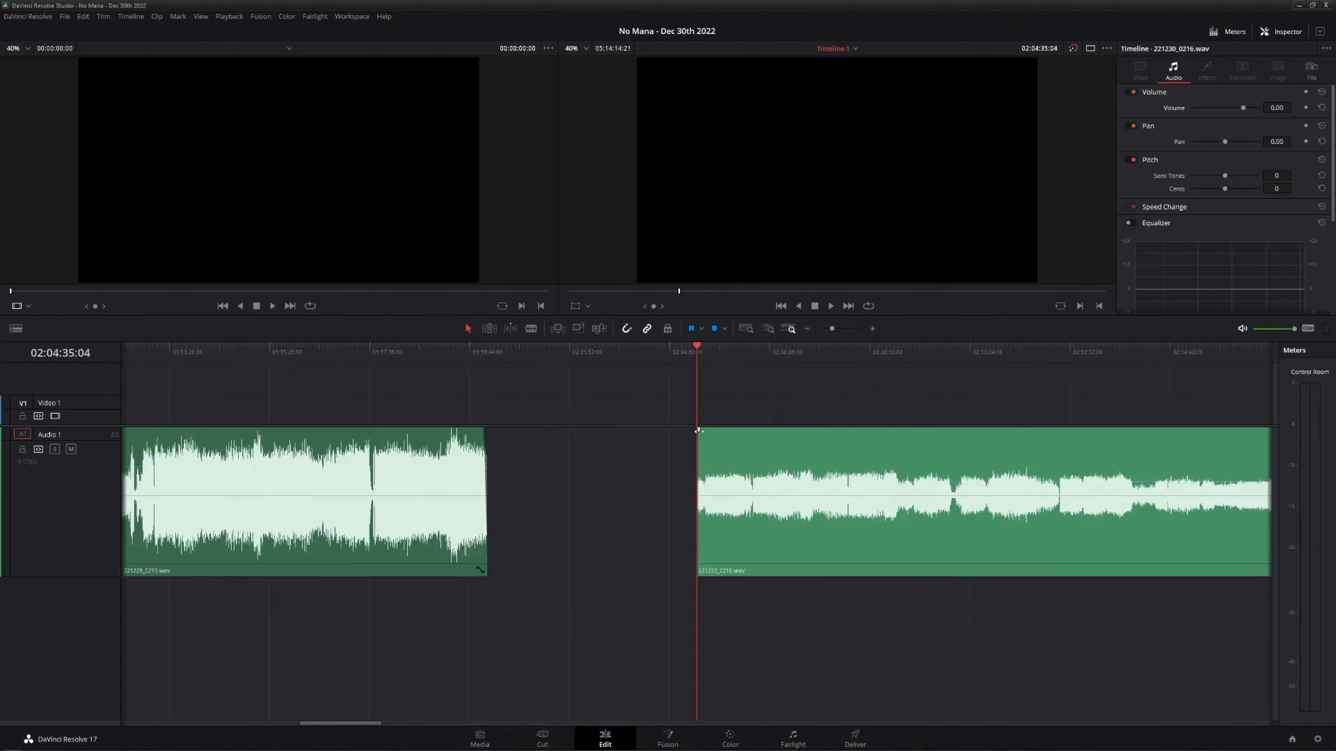
scroll(699, 433, up, 2)
drag(699, 429, 666, 428)
- Add a short fade-out at the end of the second clip, at 03:09:17:12
scroll(715, 436, down, 7)
click(876, 353)
scroll(876, 352, up, 7)
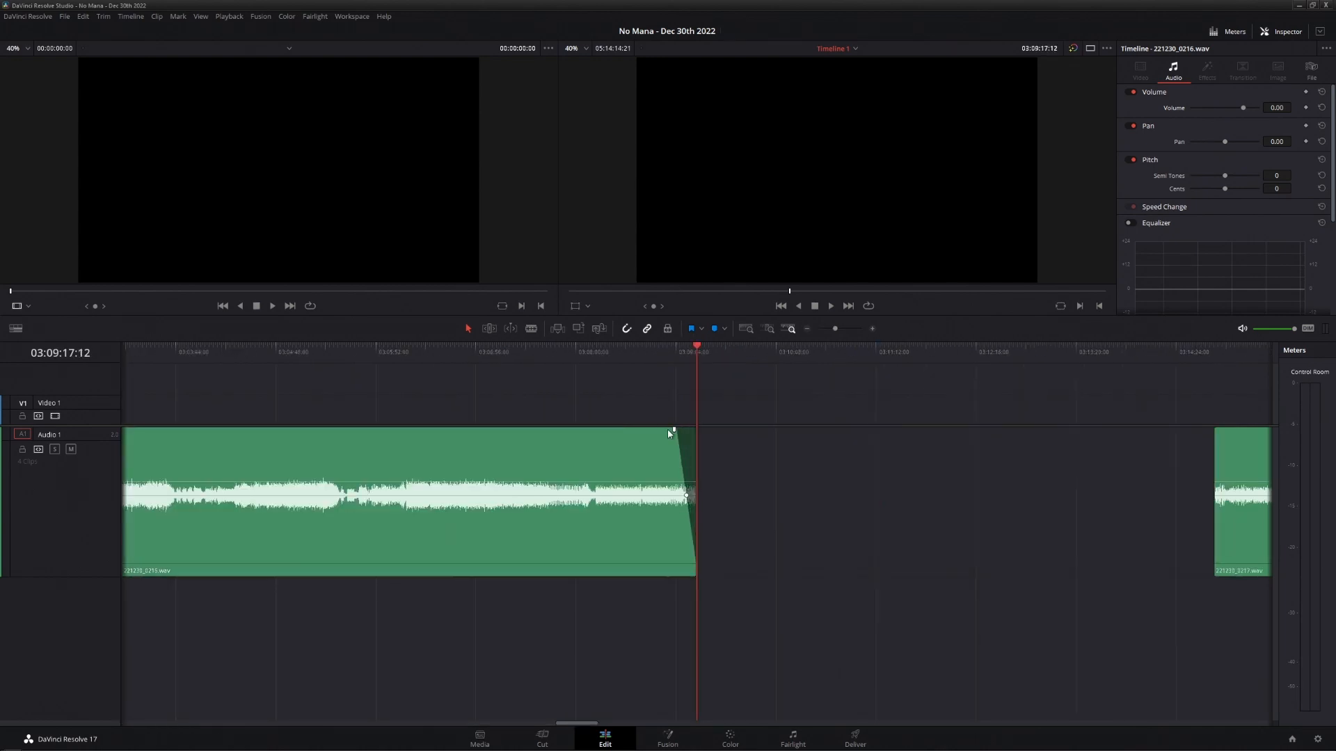
- Raise the overall volume of the second clip, 221230_0216.wav, to 7.47 dB
scroll(661, 427, down, 7)
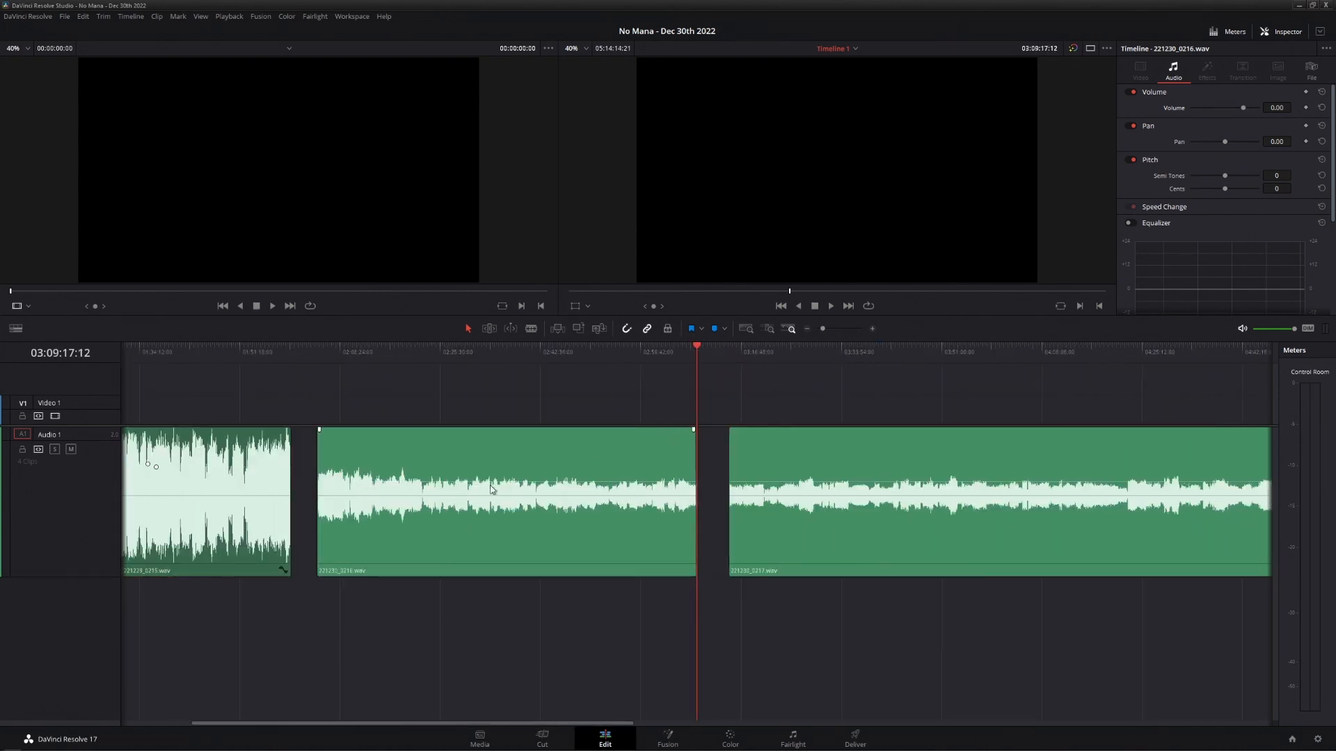
click(524, 461)
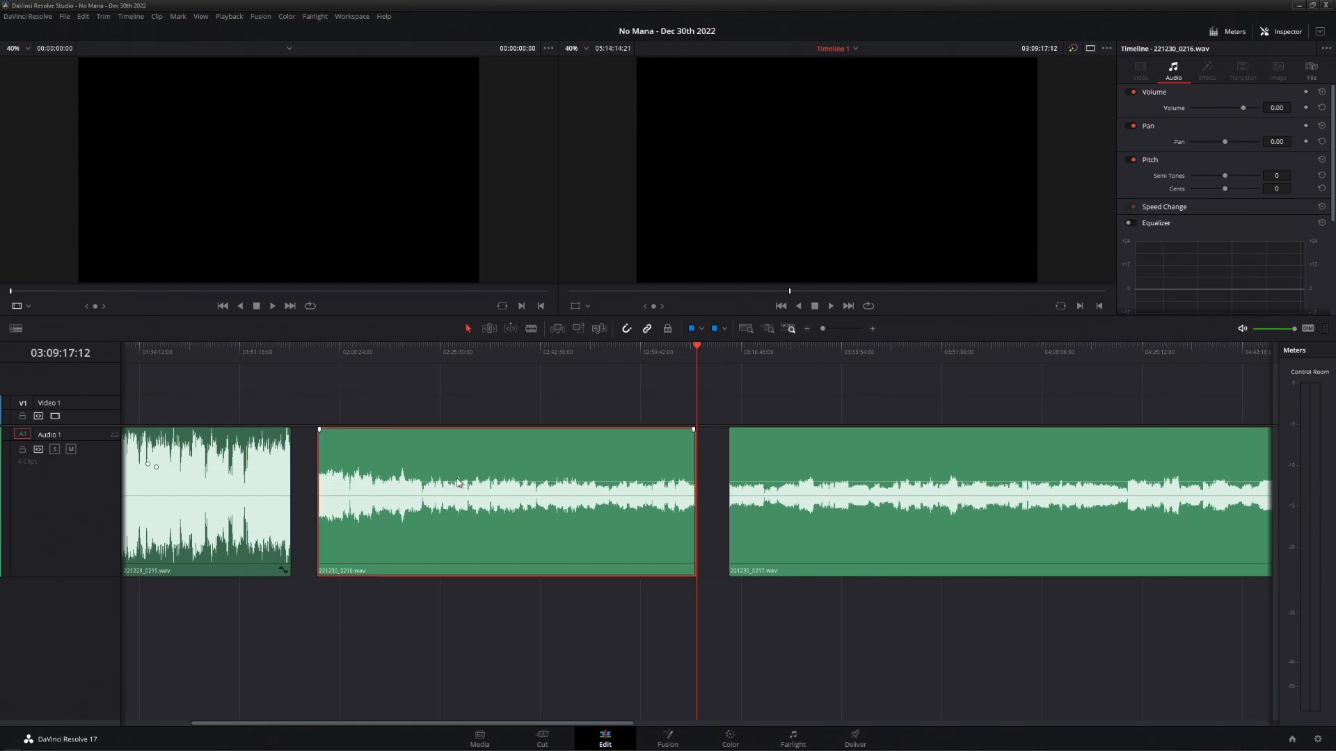
drag(607, 481, 607, 466)
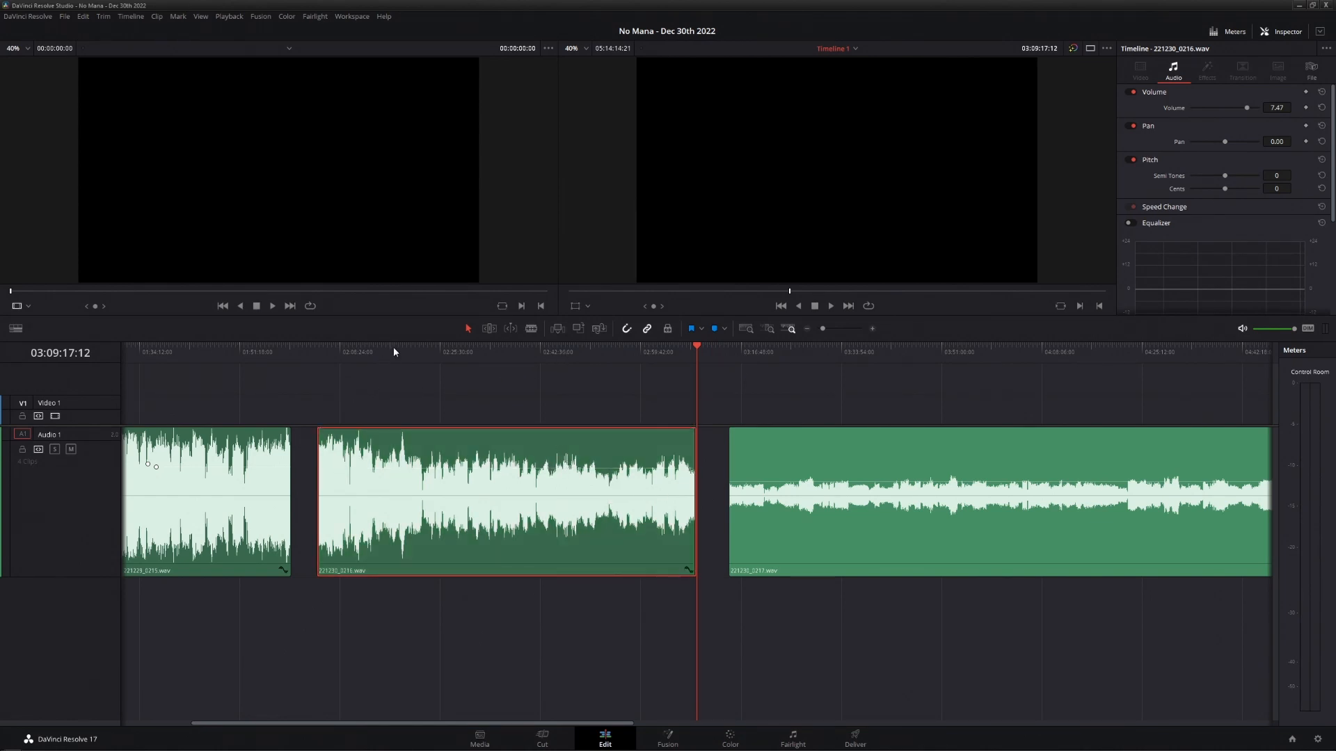
- Add a volume keyframe to the second clip at 02:11:37:13
drag(393, 348, 374, 348)
key(ctrl+equal)
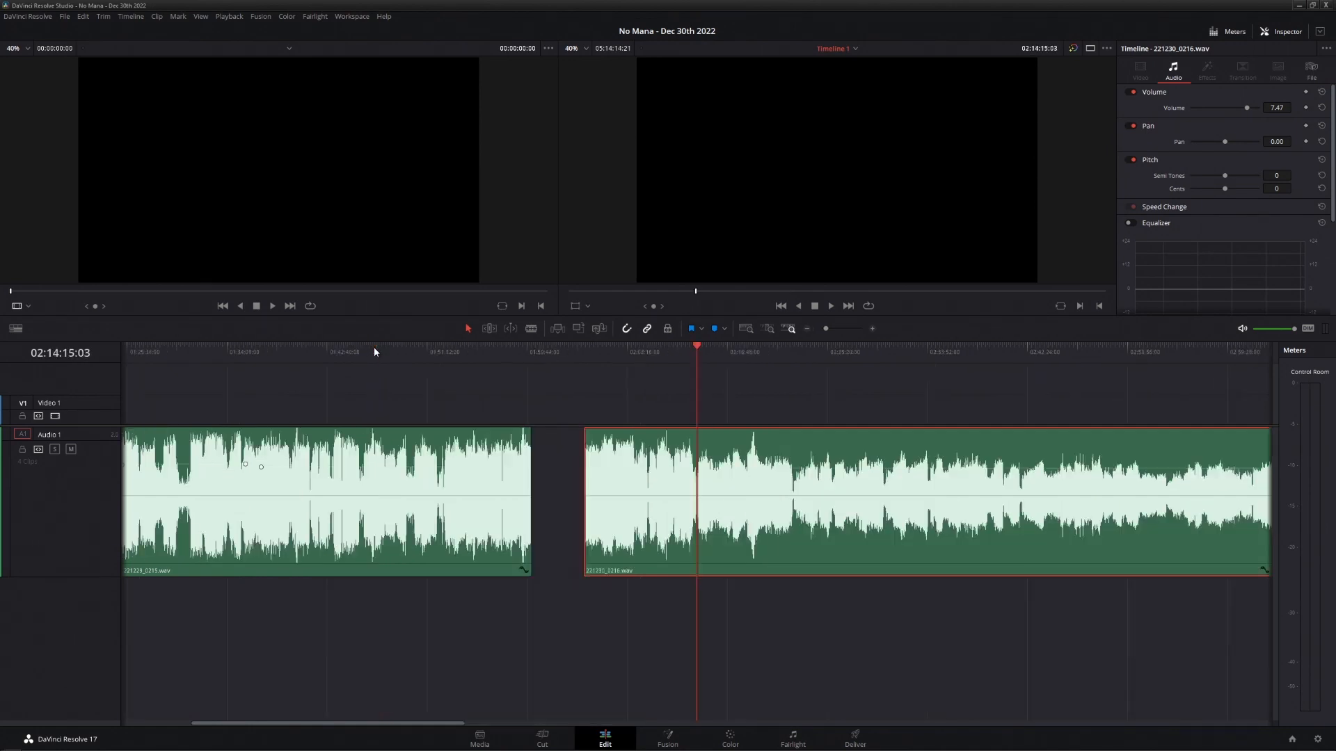
key(ctrl+equal)
click(640, 346)
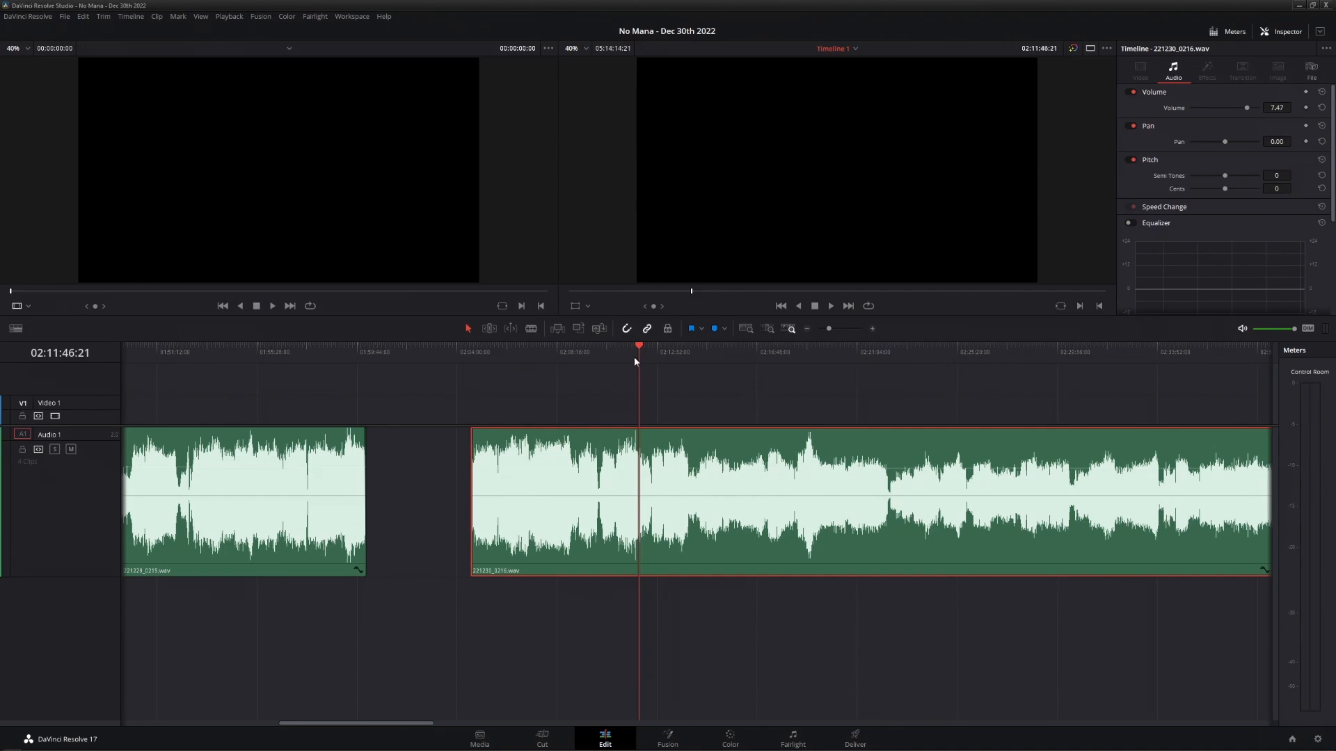
mouse_move(635, 356)
mouse_down()
mouse_move(659, 348)
mouse_move(635, 349)
mouse_up()
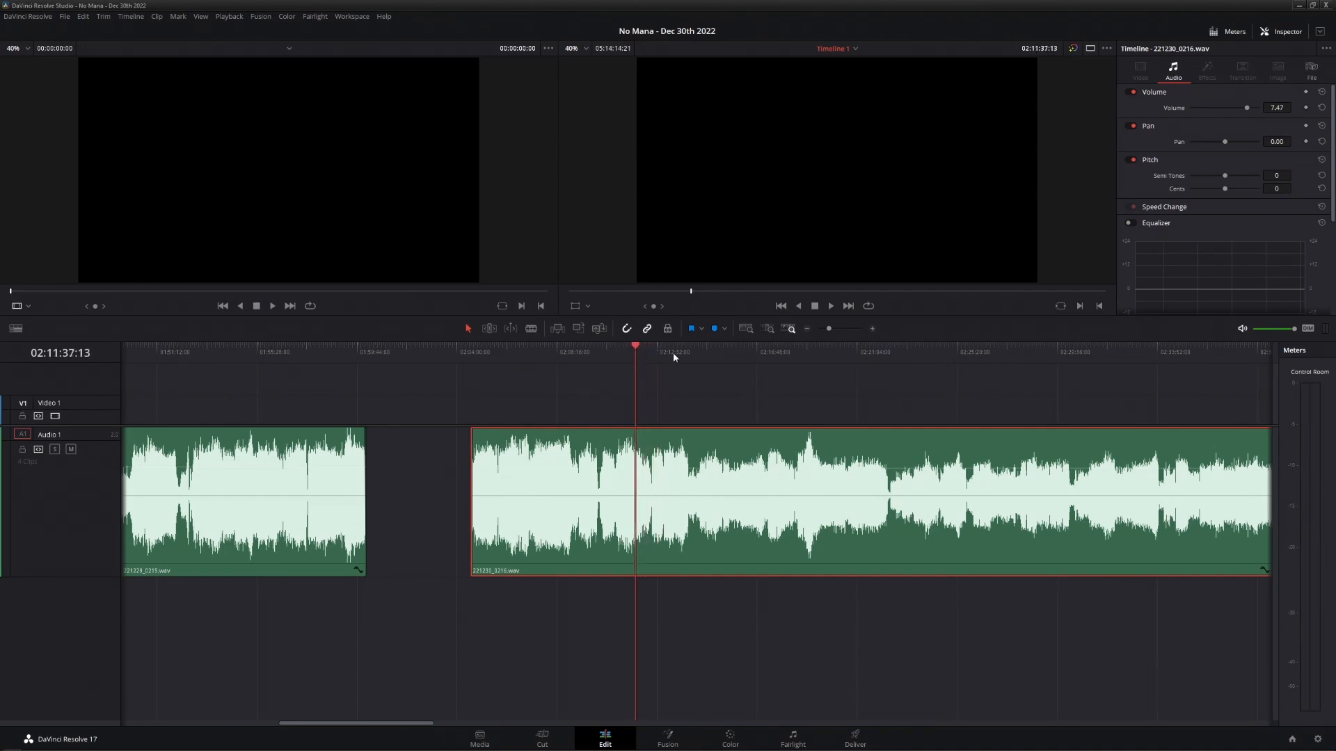
click(1305, 108)
- Add a volume keyframe at 02:14:25:19 raised to 8.62 dB, and move the playhead to 02:19:31:15
drag(670, 347, 702, 351)
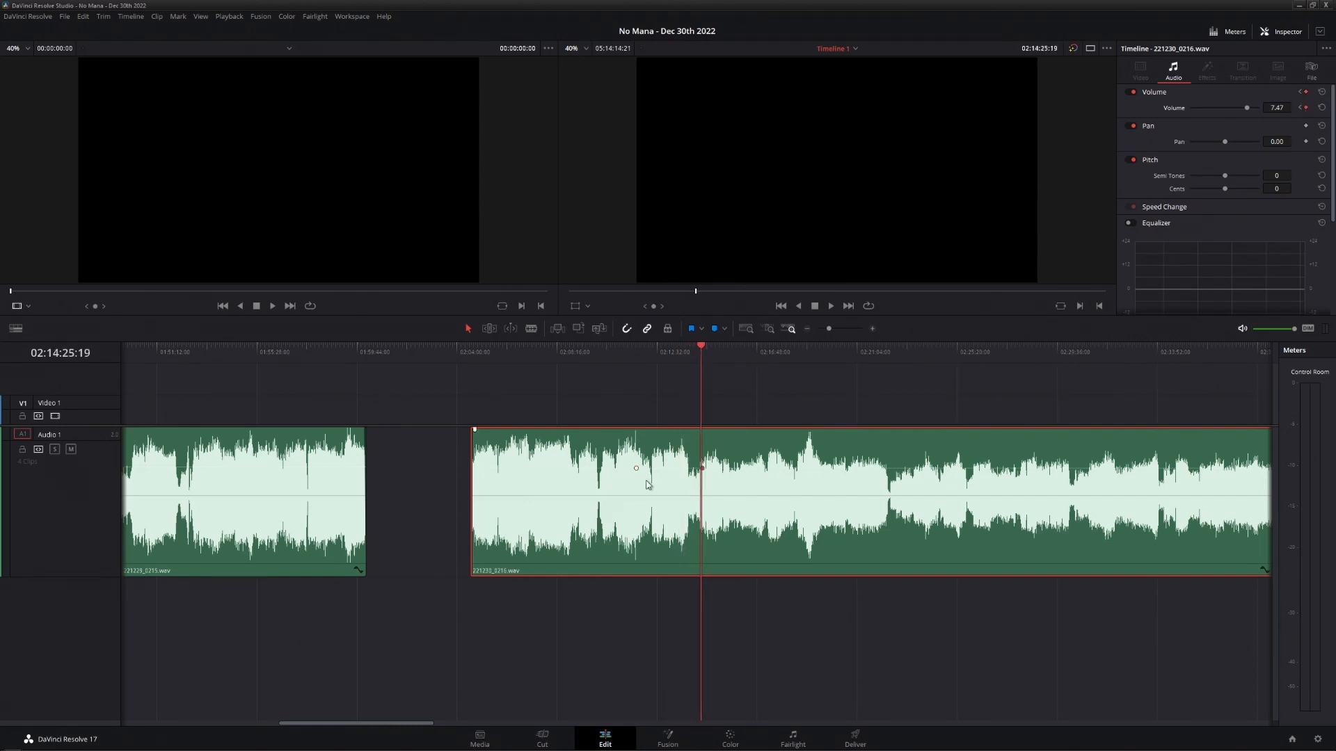
drag(701, 468, 702, 463)
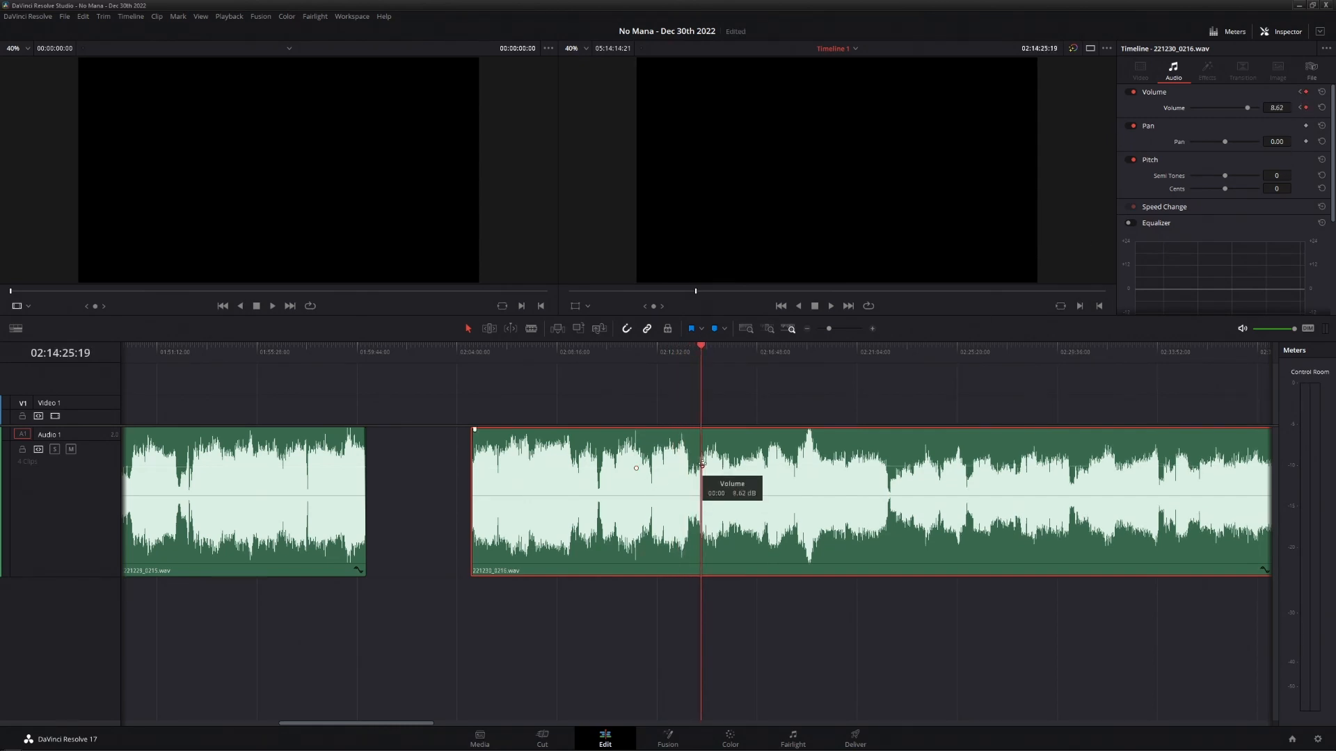
click(820, 347)
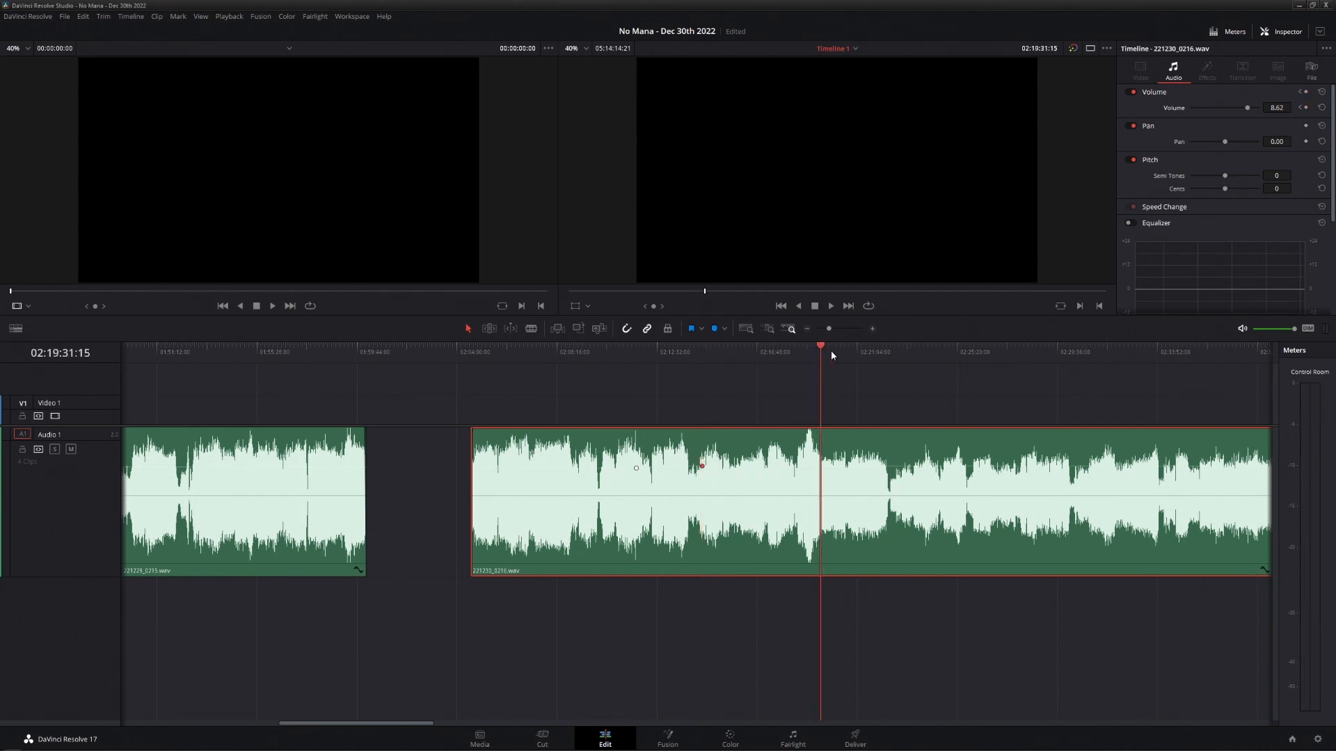
- Add volume keyframes to the second clip, 221230_0216.wav, at 02:19:31:15 and at 02:22:19:21
click(1305, 108)
click(882, 349)
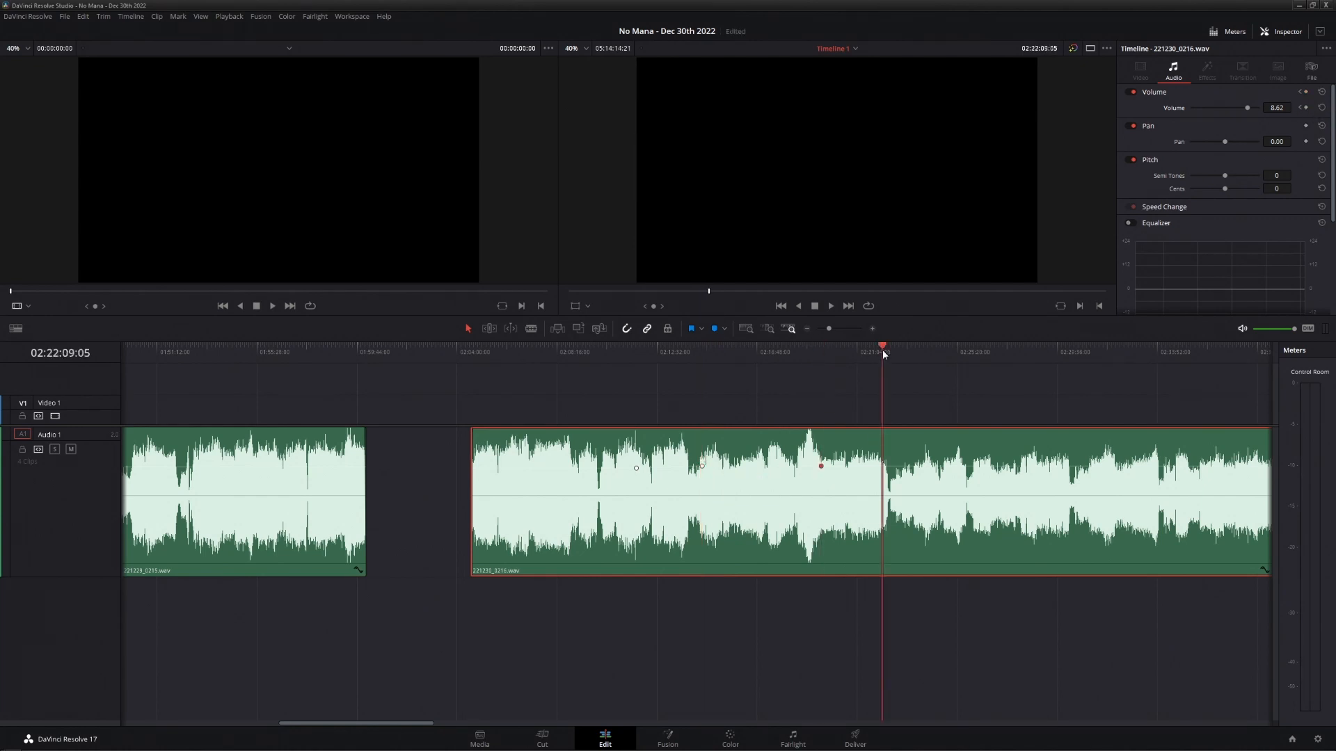
drag(882, 350, 886, 349)
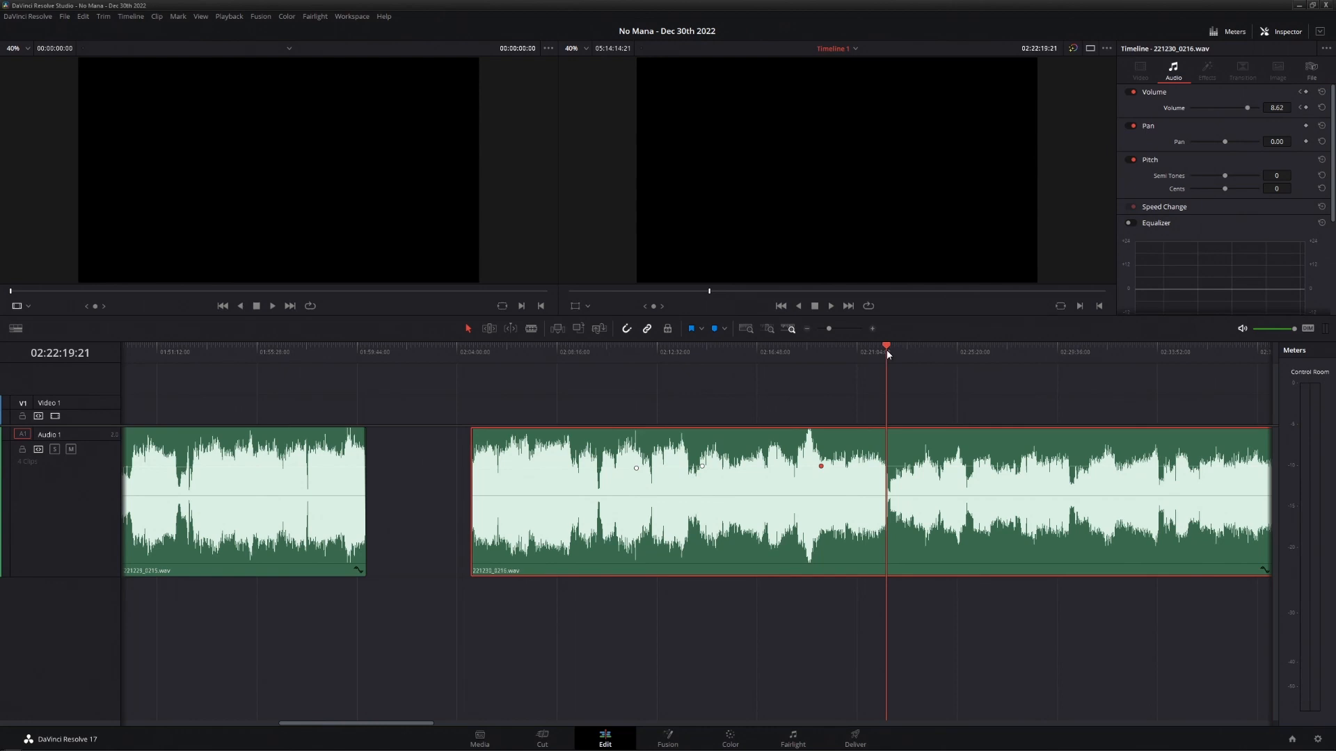
click(1305, 108)
- Add a volume keyframe to the second clip at 02:23:26:00 and raise it to 10.92 dB
key(ctrl+equal)
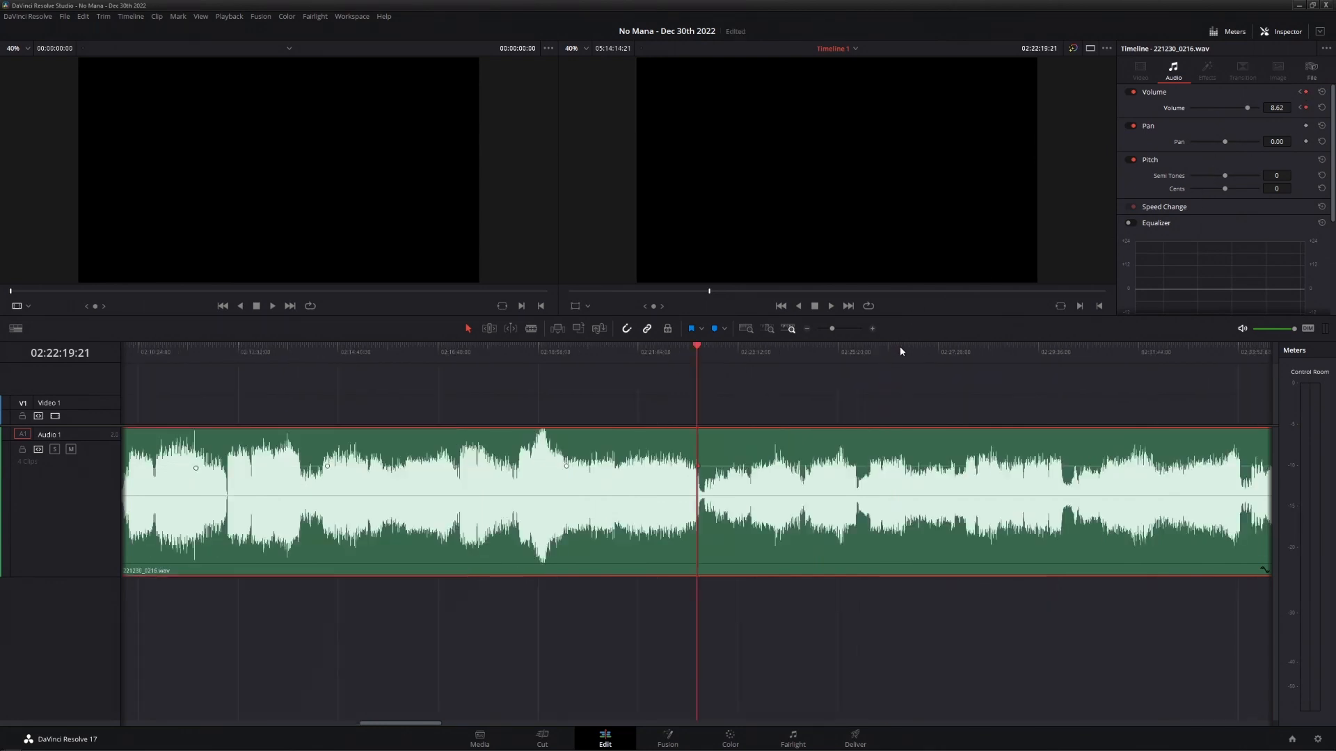
mouse_move(730, 350)
mouse_down()
mouse_move(751, 353)
mouse_move(713, 349)
mouse_move(750, 350)
mouse_up()
click(1303, 108)
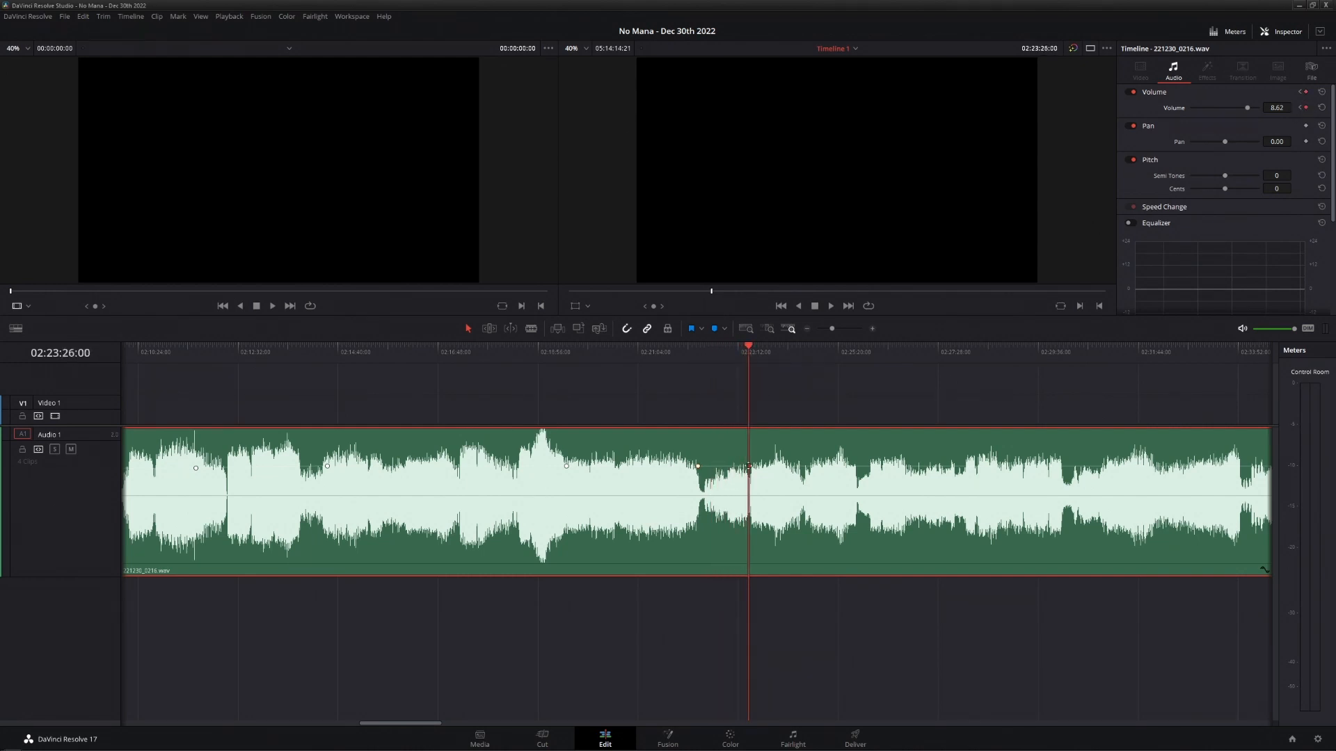
drag(772, 468, 698, 462)
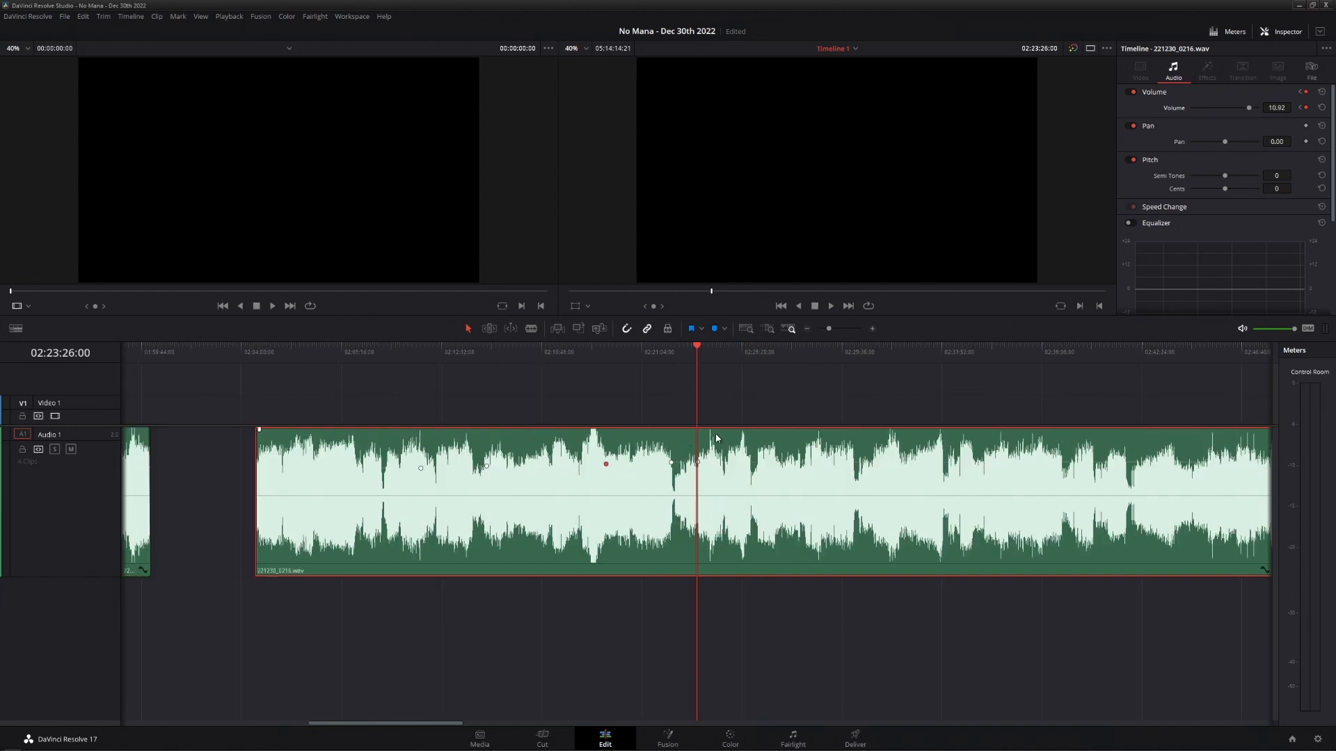
- Add volume keyframes to the second clip at 02:40:22:07 and 02:40:56:08, raising the latter to 12.07 dB
scroll(716, 439, down, 2)
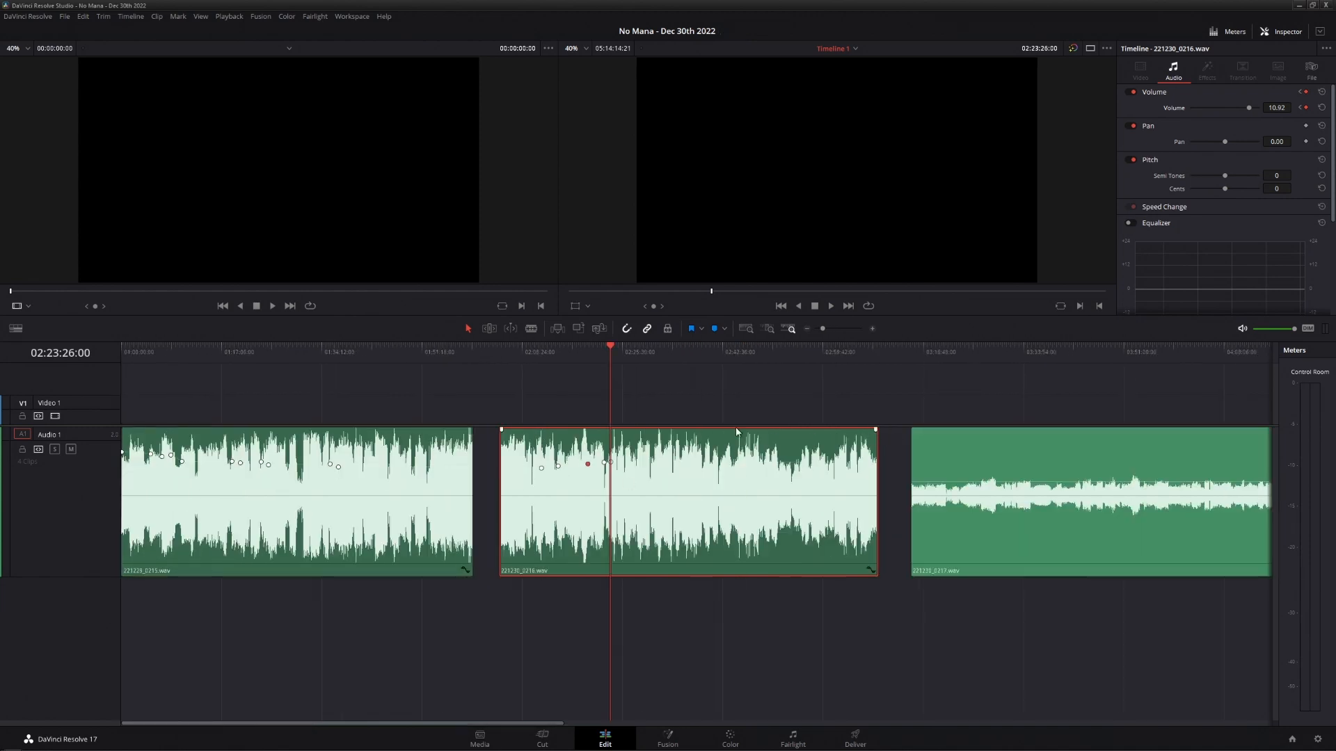
drag(718, 347, 598, 355)
scroll(704, 376, up, 3)
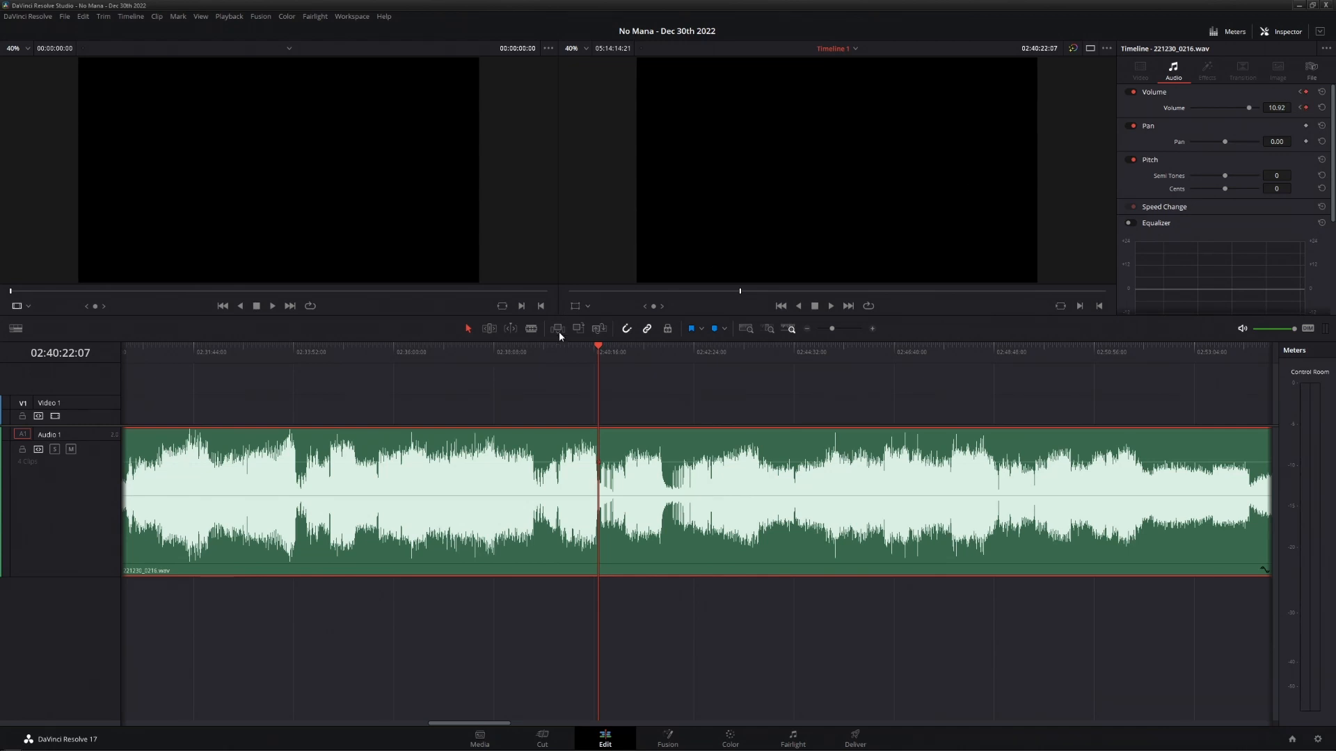
drag(615, 349, 625, 348)
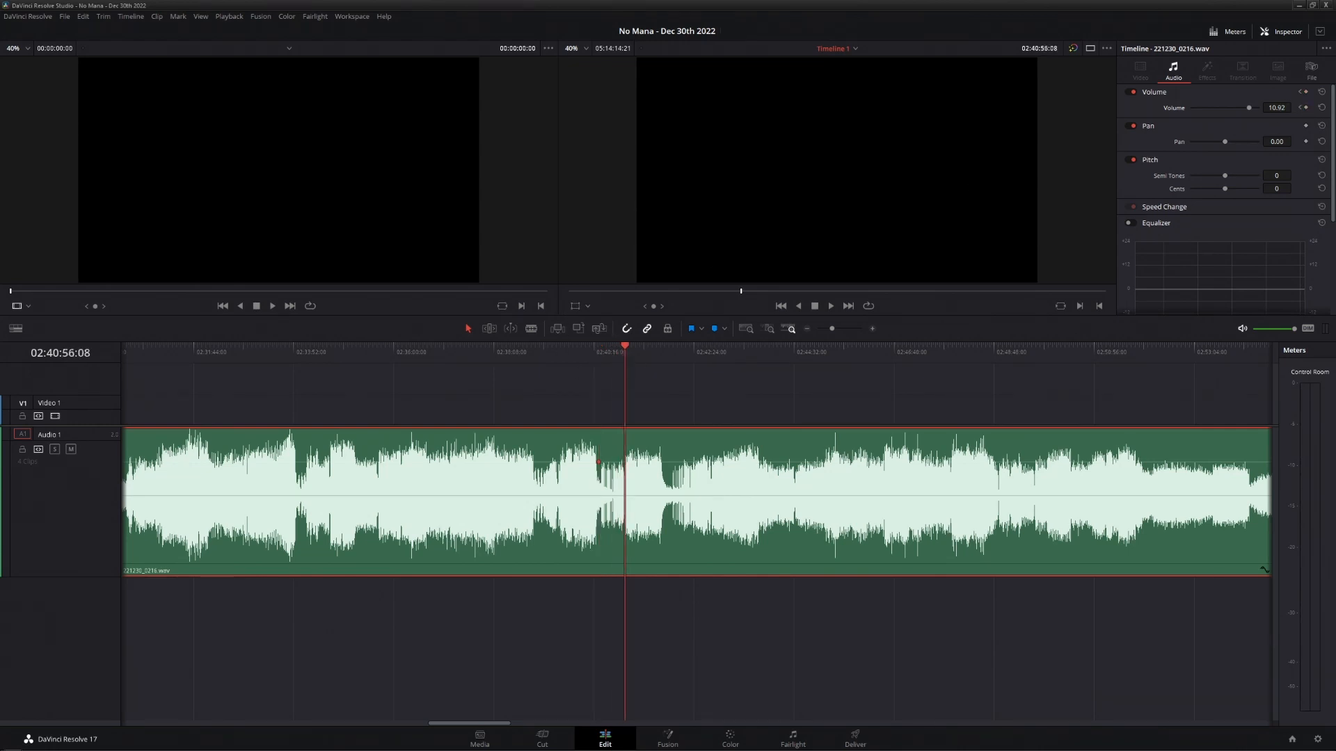
click(1305, 108)
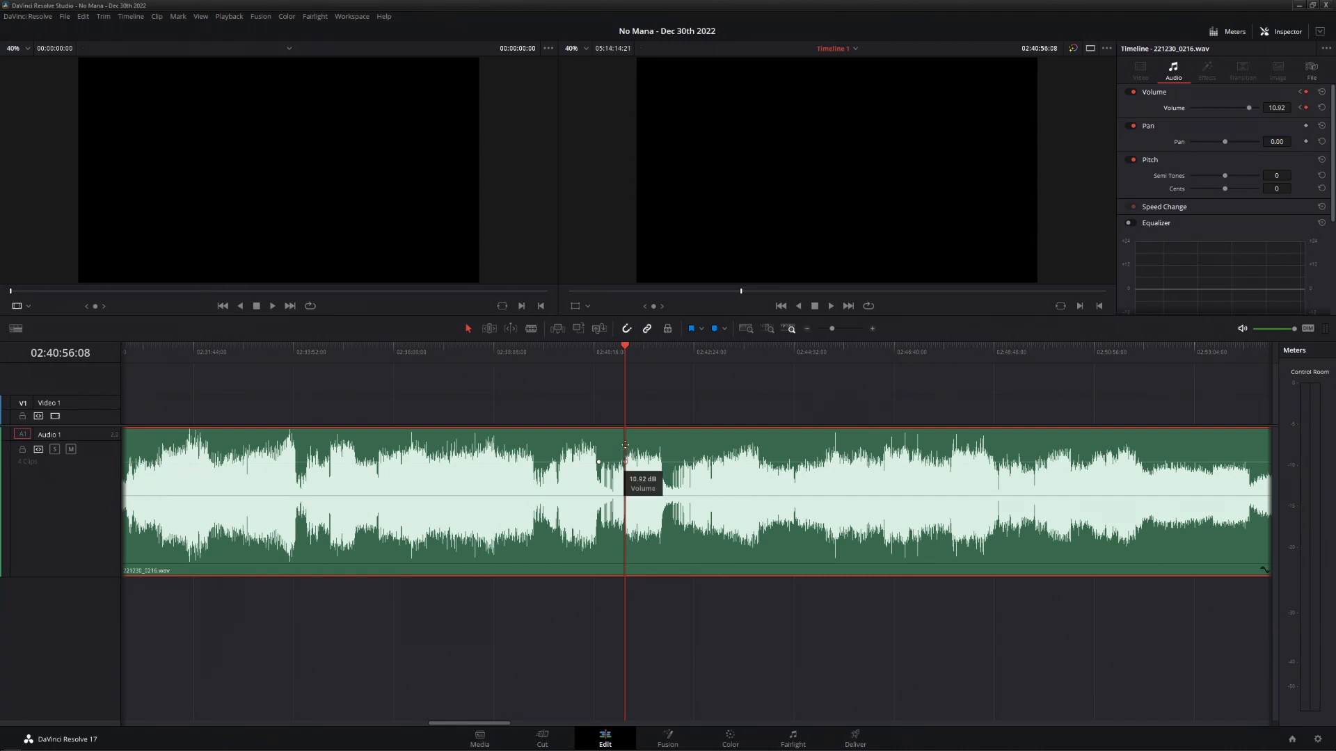
click(691, 351)
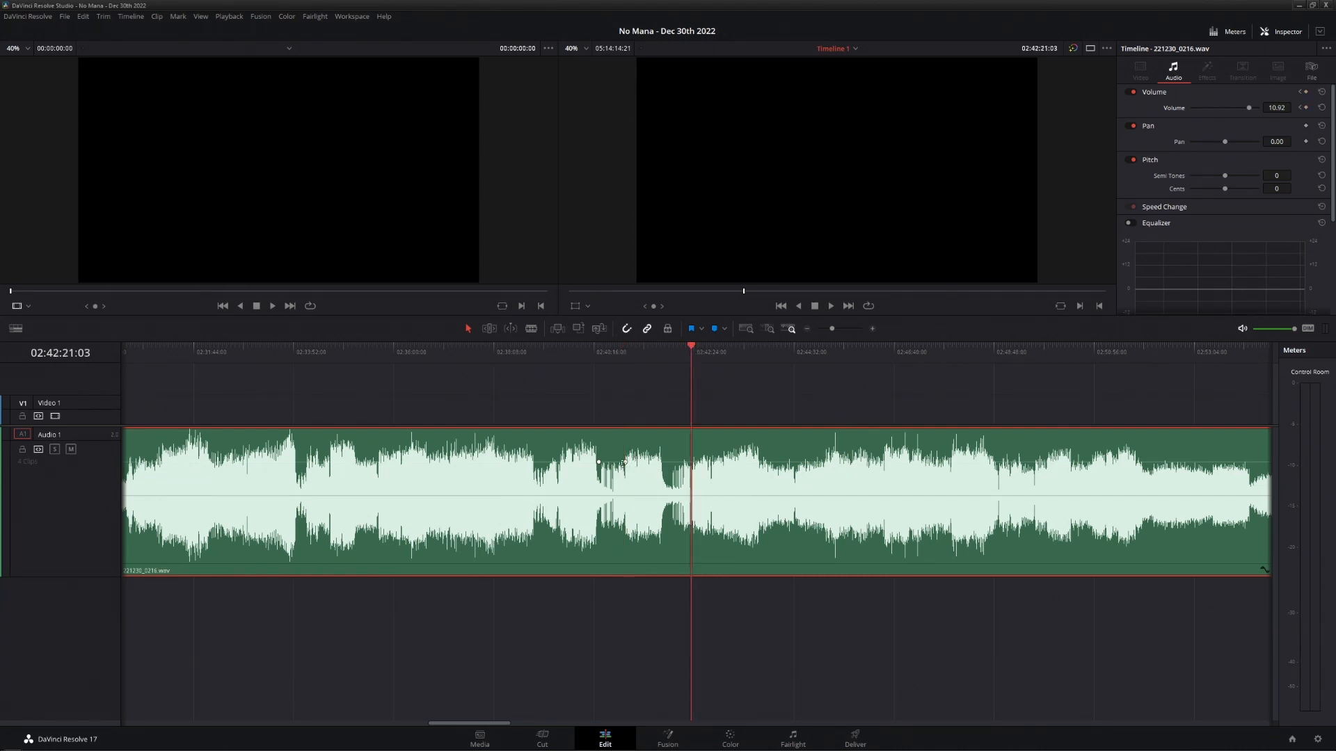
drag(625, 462, 625, 459)
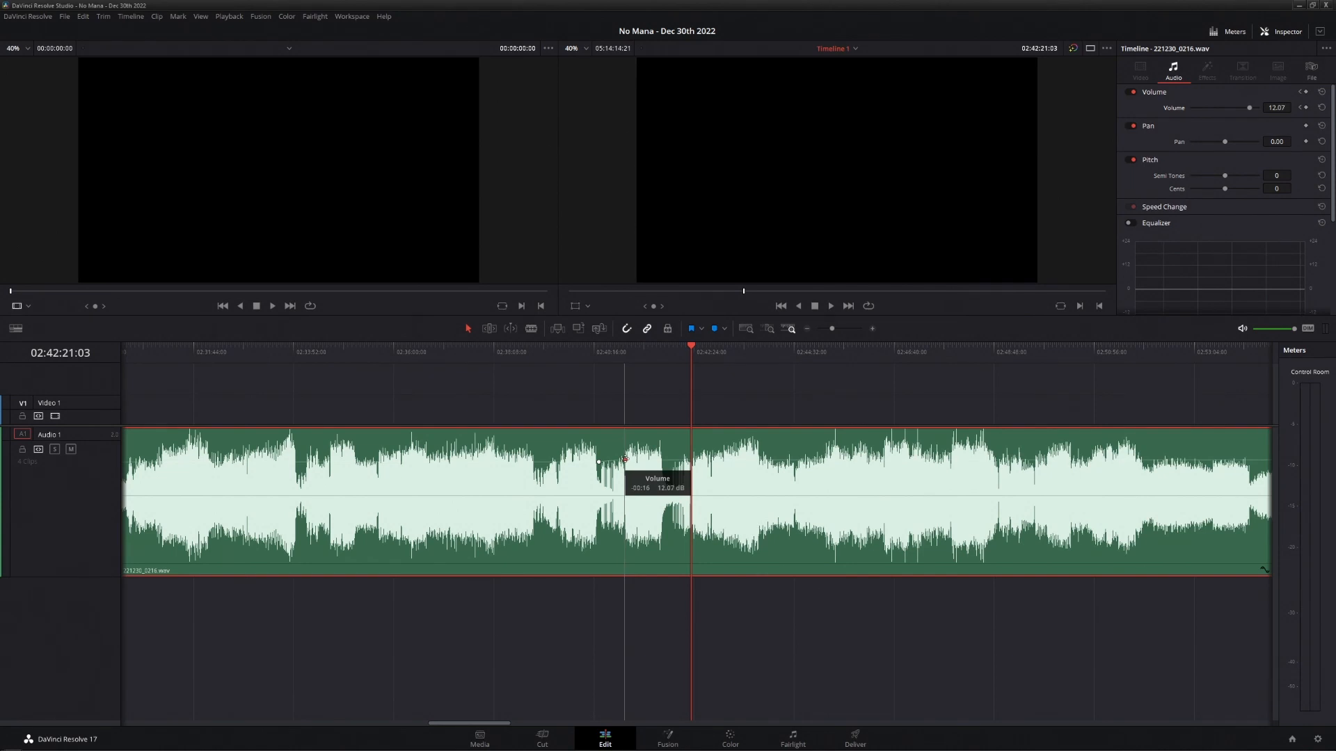
- Add a fade-in of about 14 seconds at the start of the third clip, 221230_0217.wav, at 03:14:48:18
key(ctrl+minus)
key(ctrl+minus)
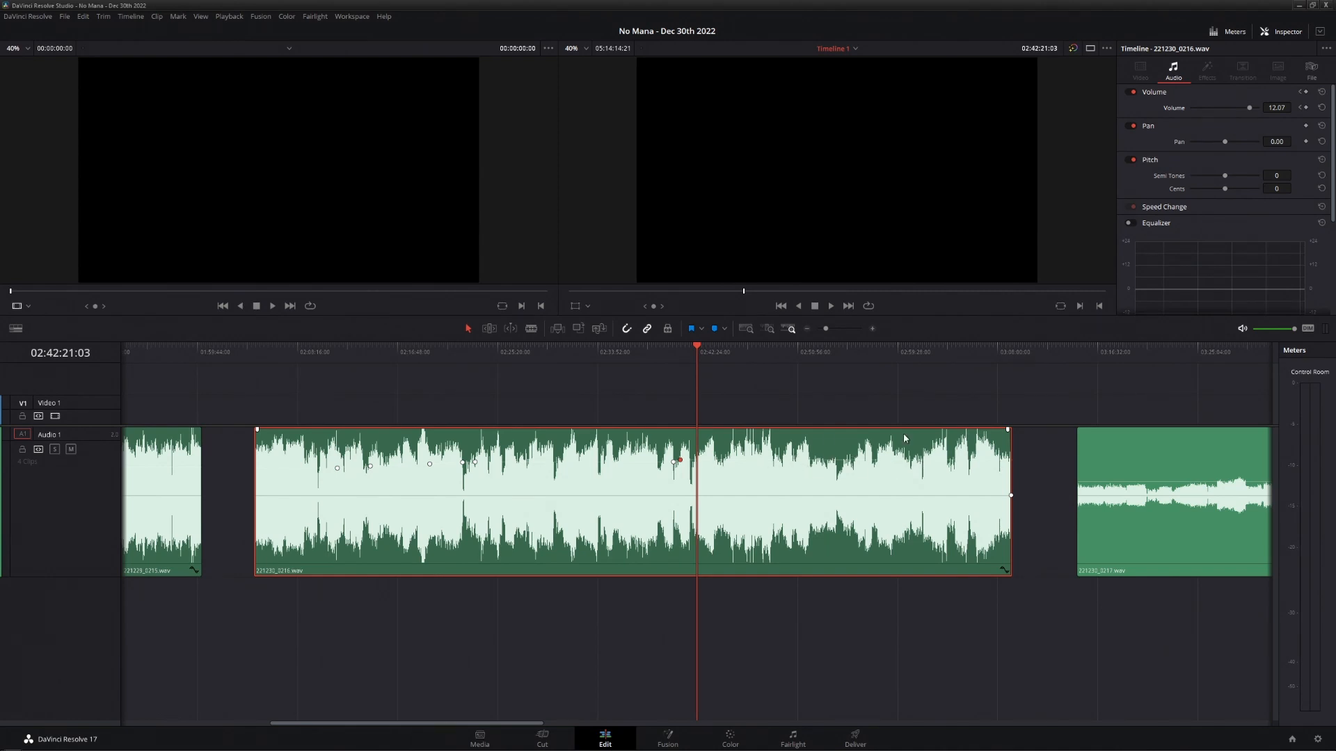
click(731, 351)
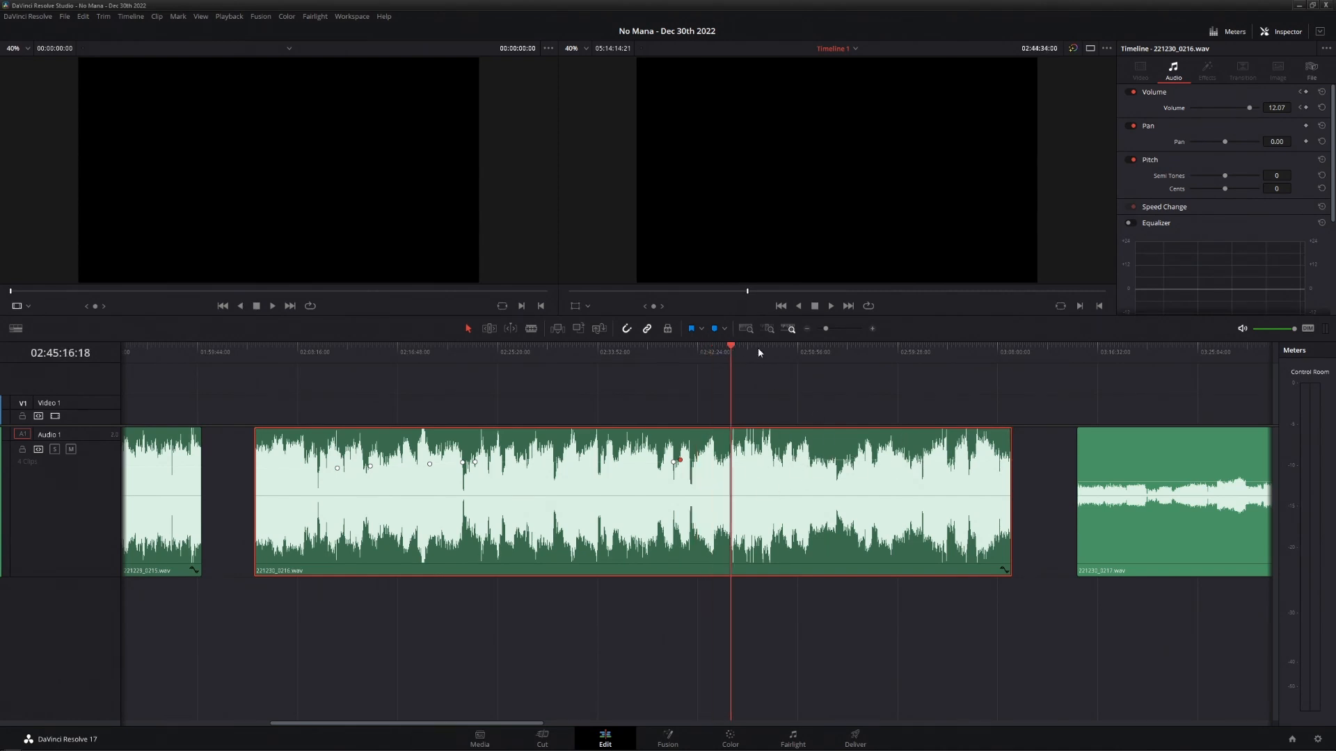
drag(759, 352, 821, 387)
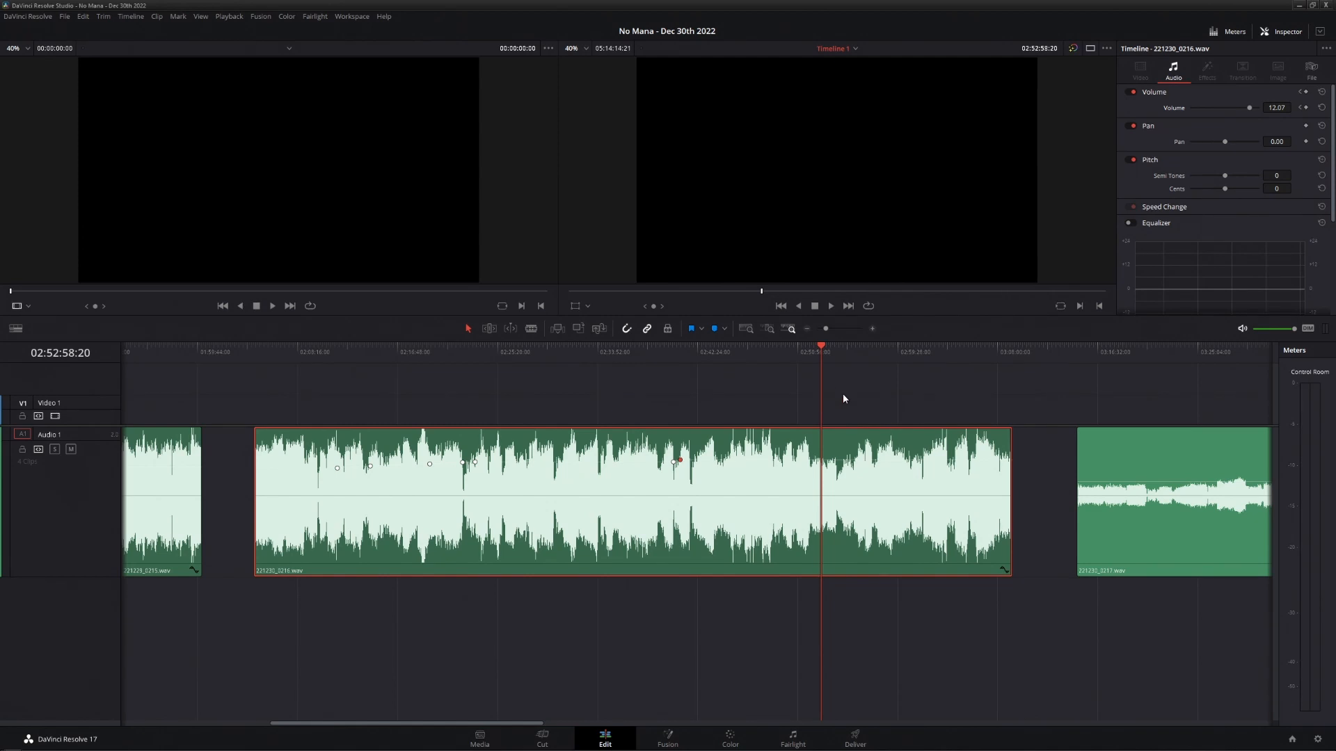
scroll(847, 400, down, 3)
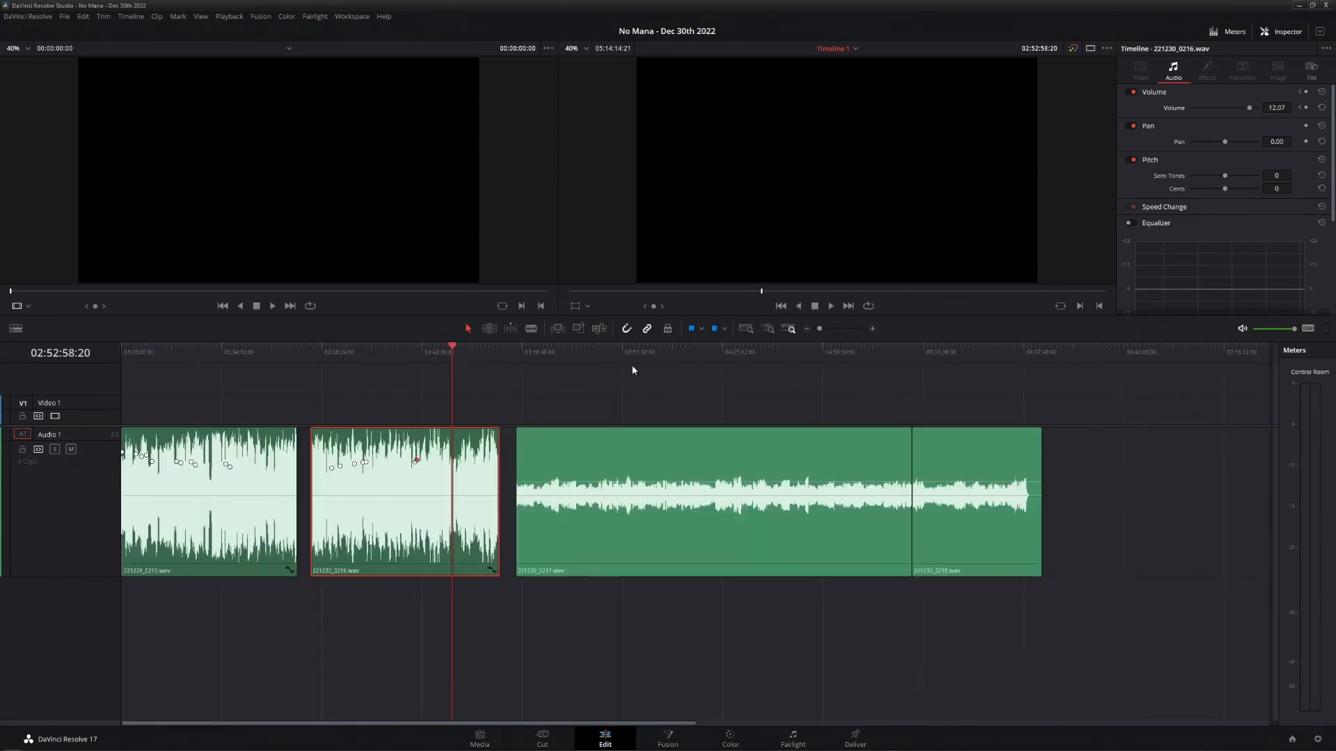
click(520, 347)
scroll(541, 374, up, 6)
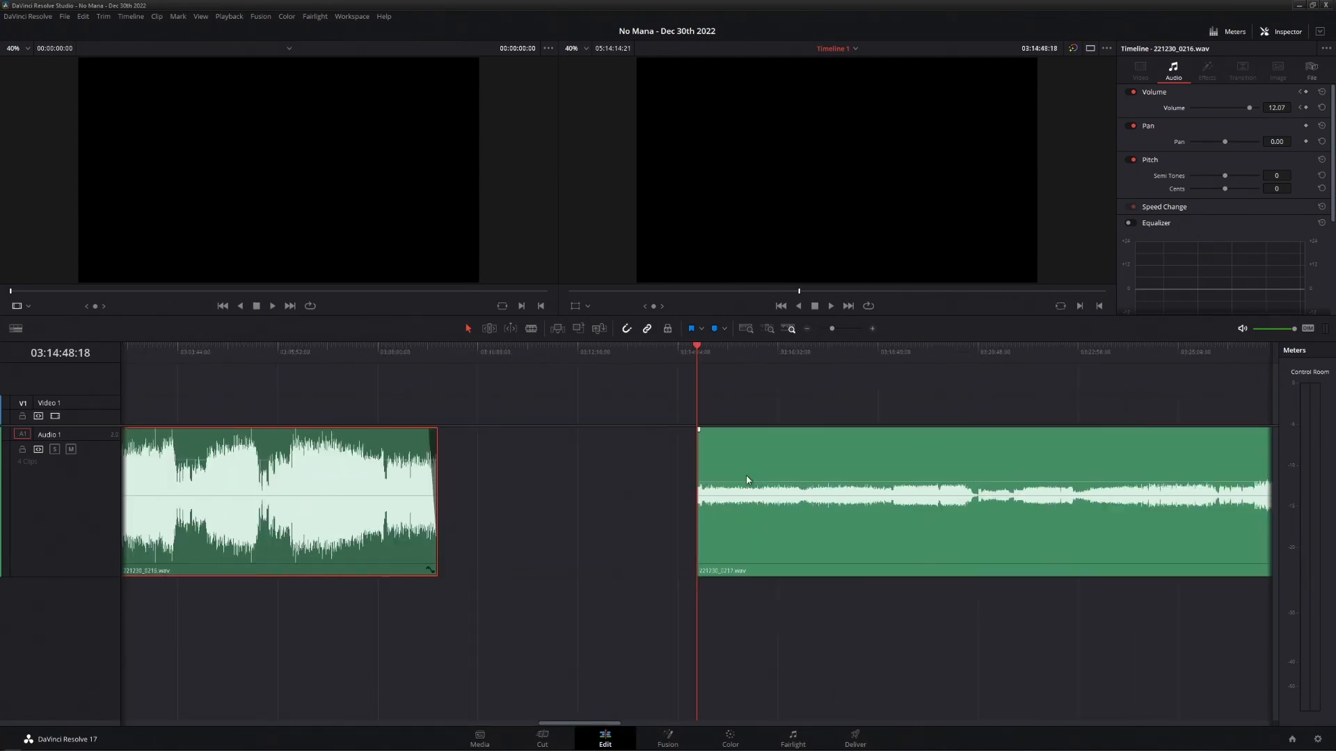
click(698, 430)
- Trim the silent tail of the last clip, 221230_0218.wav, so that it ends at about 06:09:40
scroll(930, 402, down, 6)
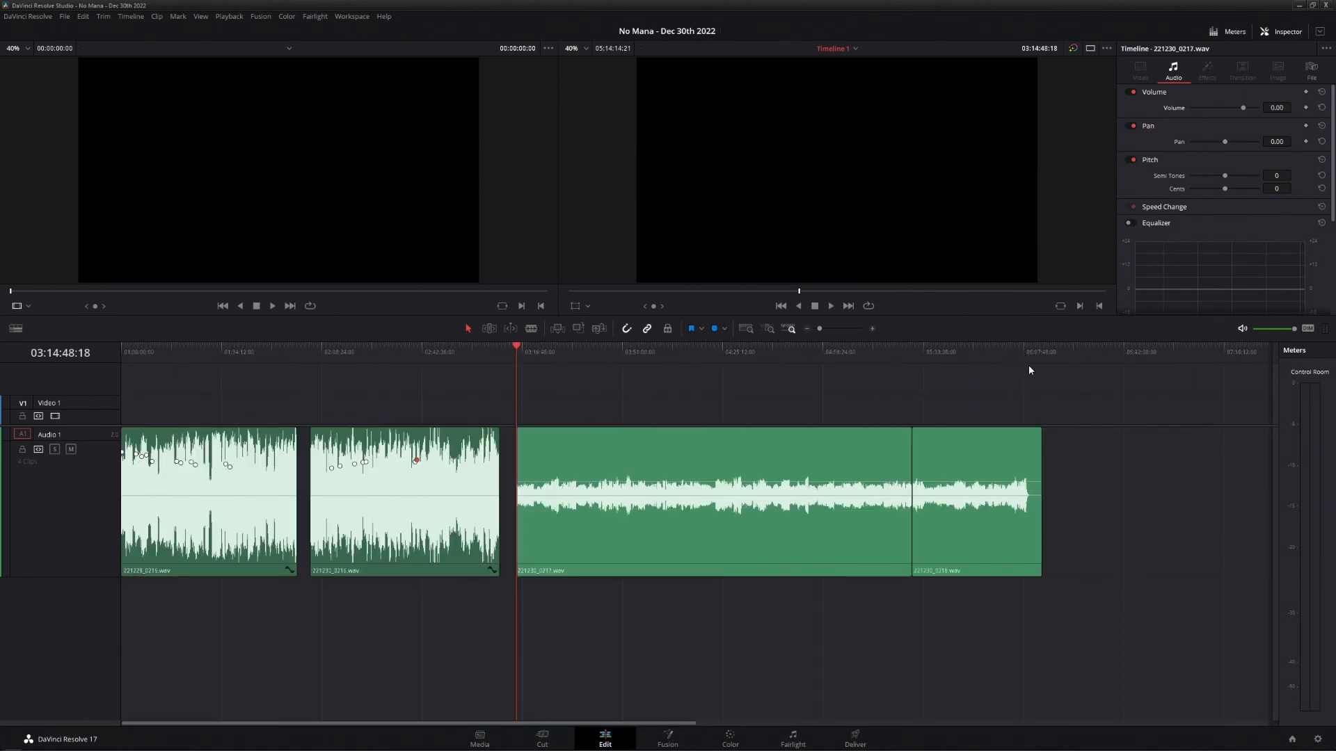
click(1040, 349)
scroll(1071, 464, up, 2)
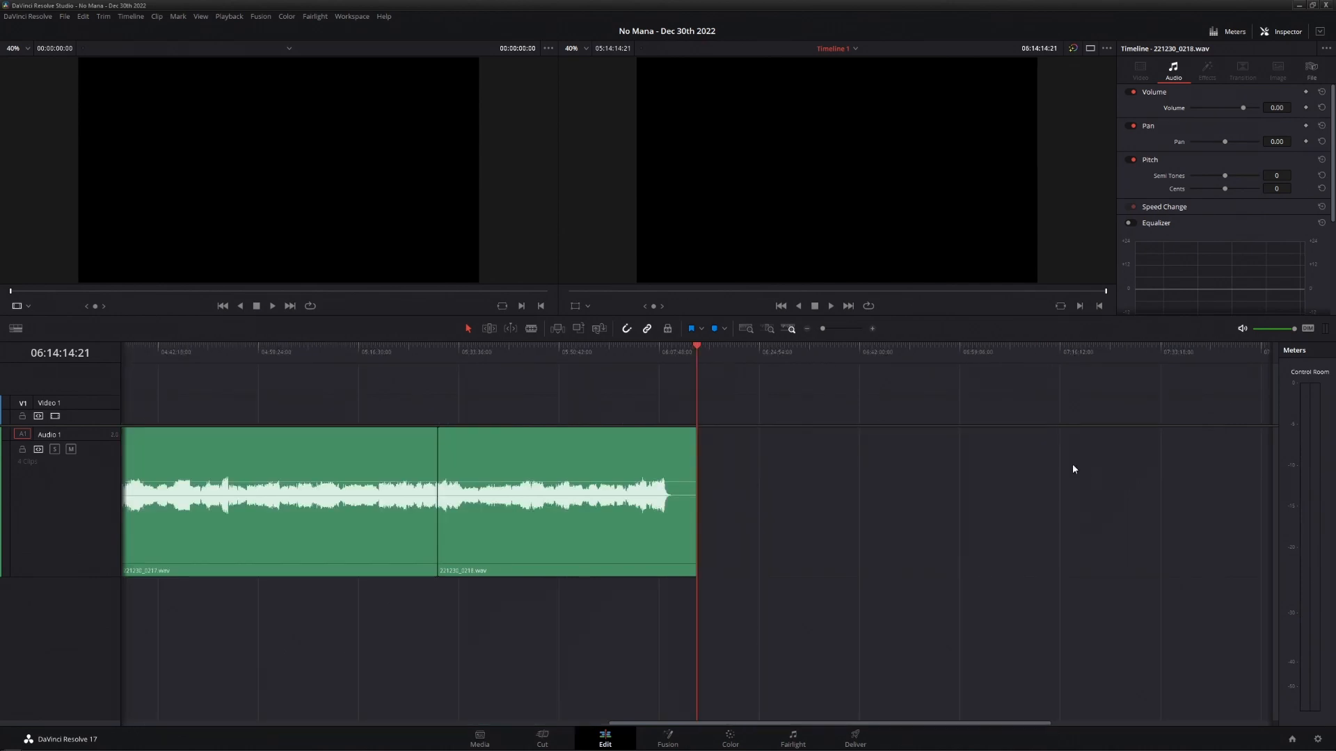
scroll(1071, 463, up, 4)
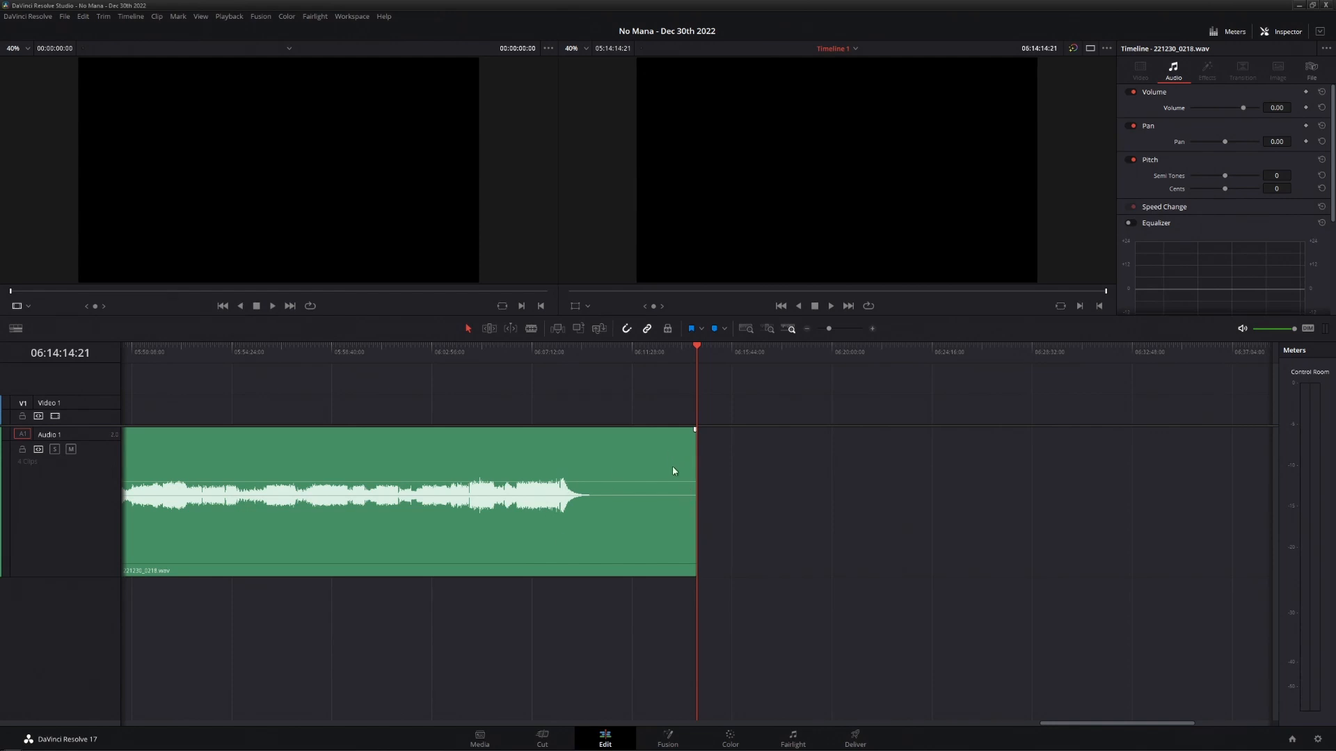
scroll(673, 467, up, 2)
click(692, 447)
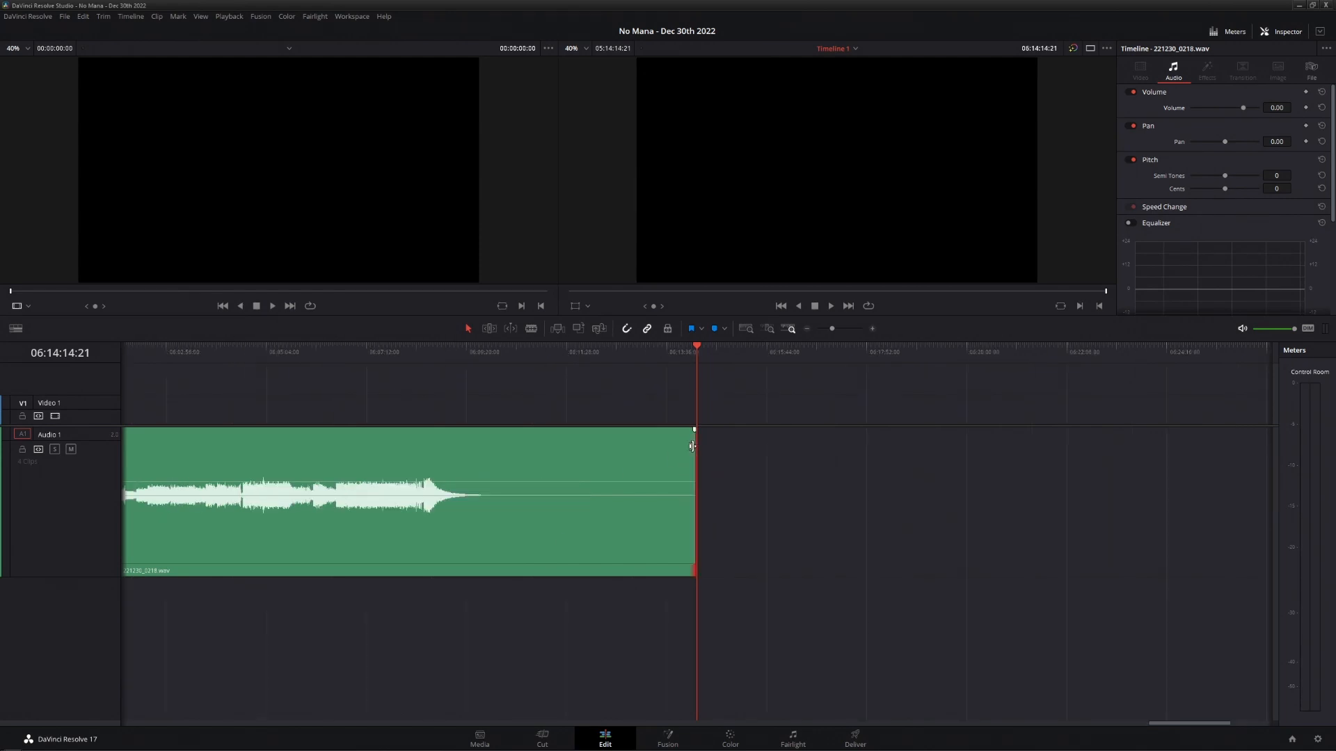
drag(692, 447, 478, 444)
- Trim the last clip's end further back to about 06:09:19 and add a fade-out of about 12 seconds
scroll(491, 448, up, 2)
drag(232, 349, 169, 350)
scroll(306, 376, up, 2)
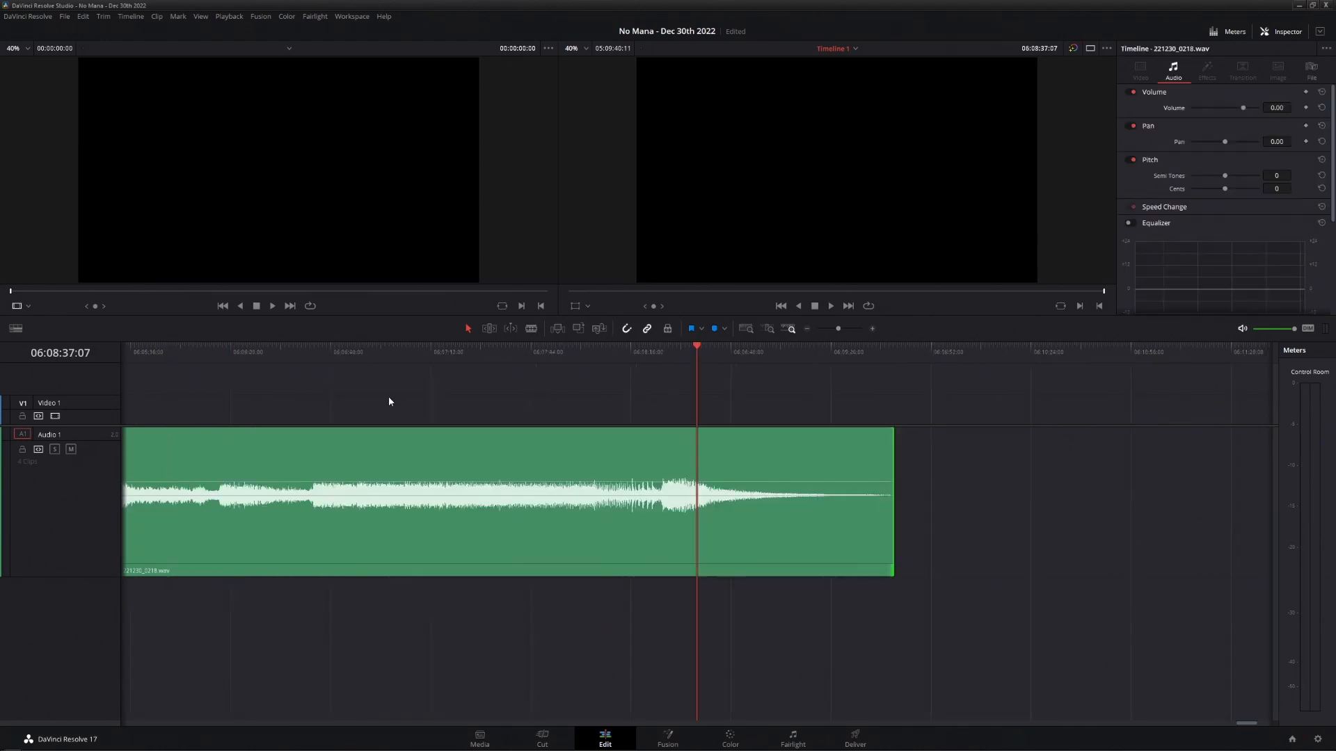
drag(892, 461, 786, 432)
scroll(780, 460, down, 1)
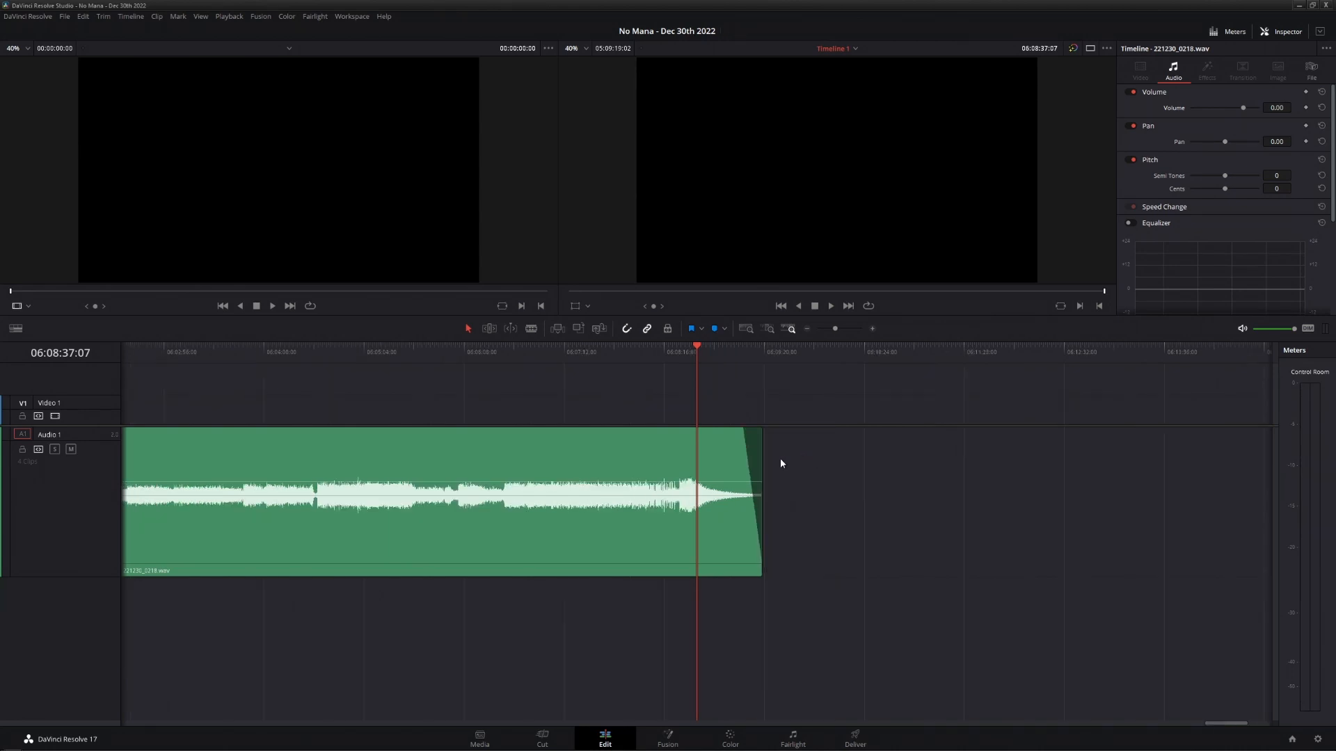
scroll(782, 460, up, 1)
scroll(791, 484, down, 1)
- Raise the overall volume of the third clip, 221230_0217.wav, to 12.36 dB and save the project
key(Up)
key(Up)
scroll(928, 415, down, 5)
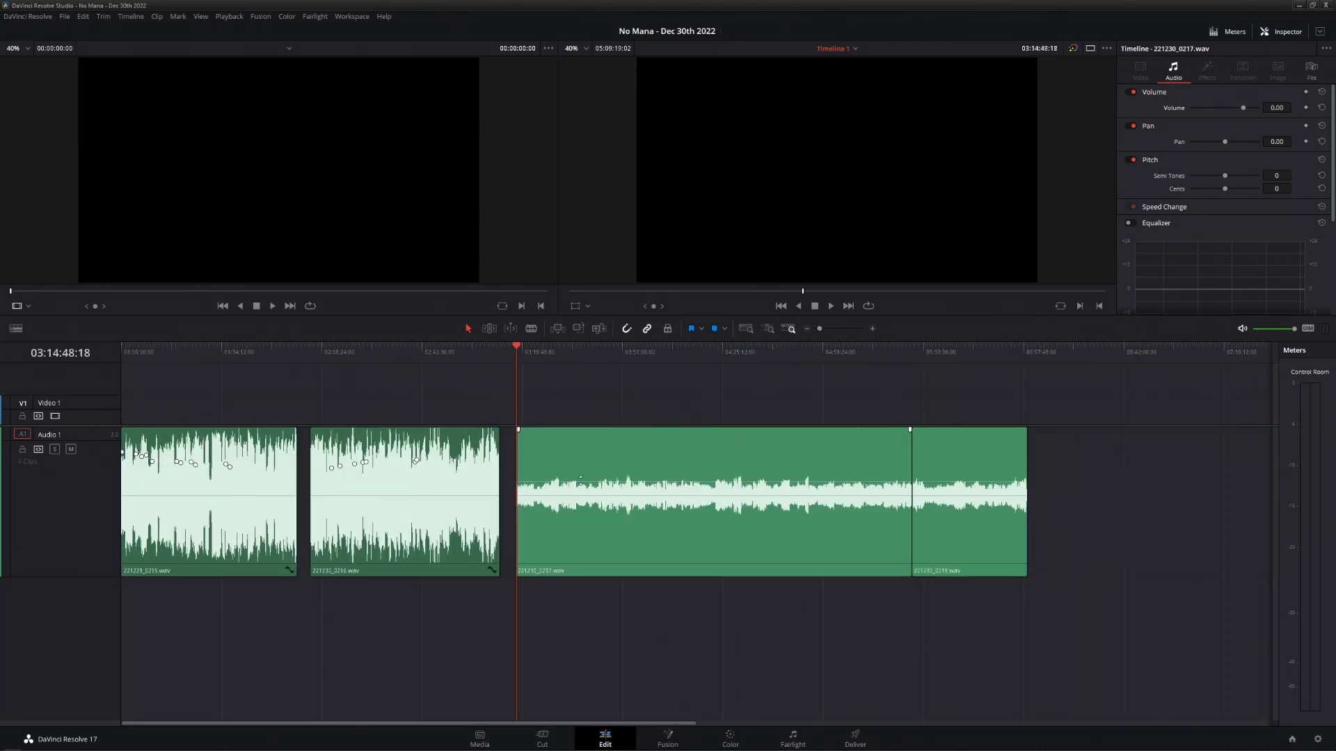
drag(583, 477, 583, 456)
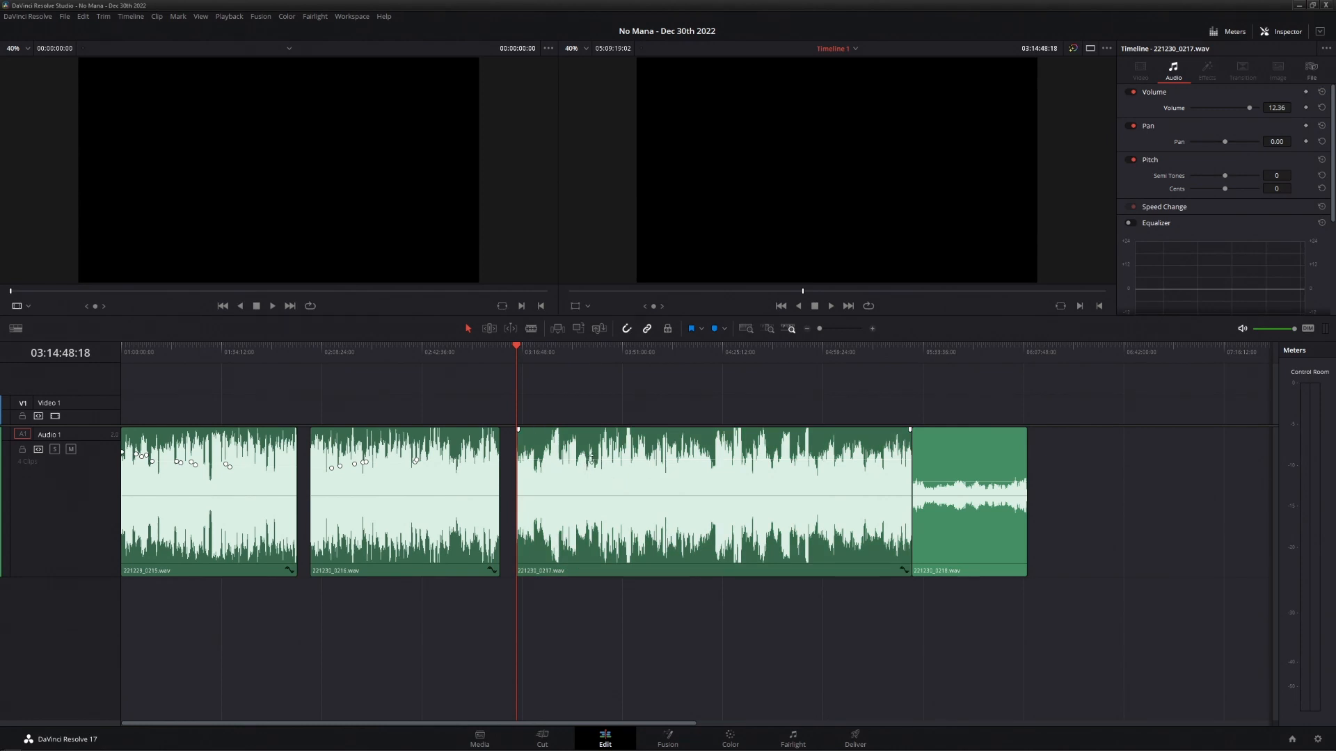
key(ctrl+s)
- Raise the overall volume of the last clip, 221230_0218.wav, to 12.36 dB
click(948, 451)
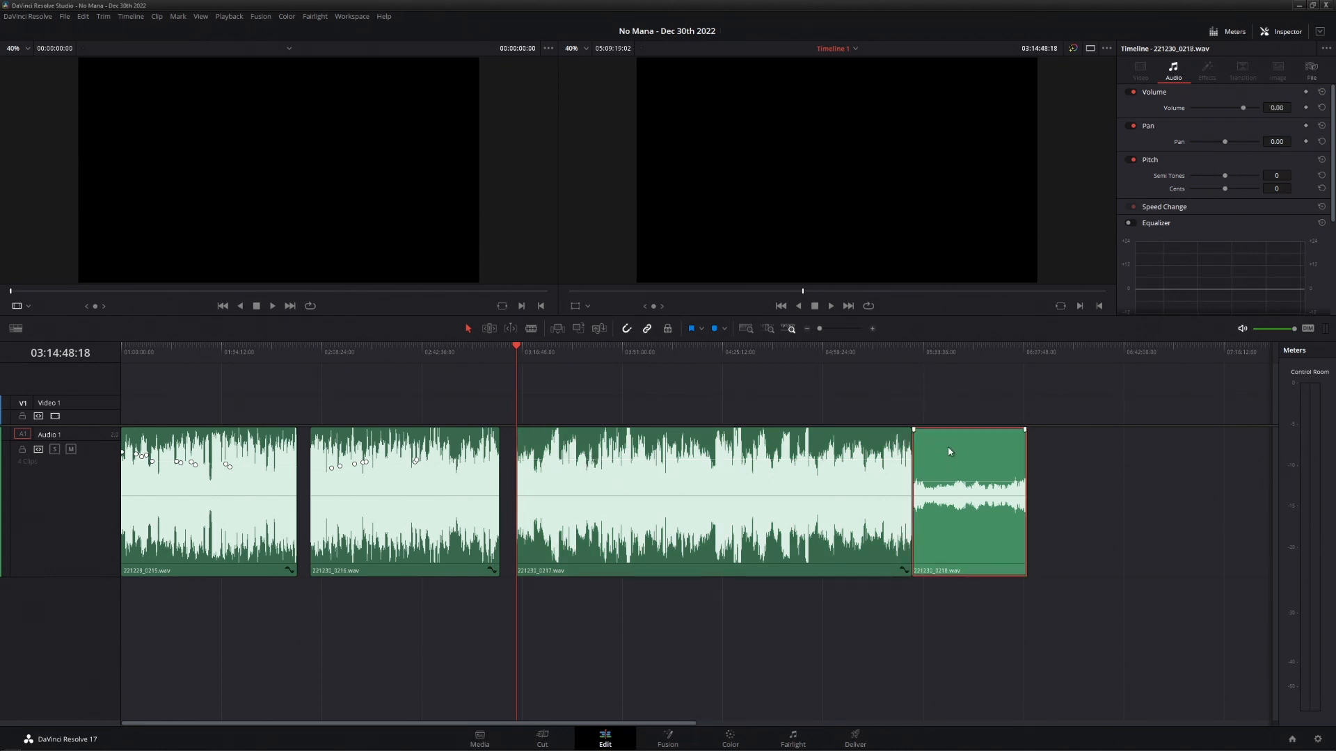
drag(946, 478, 941, 457)
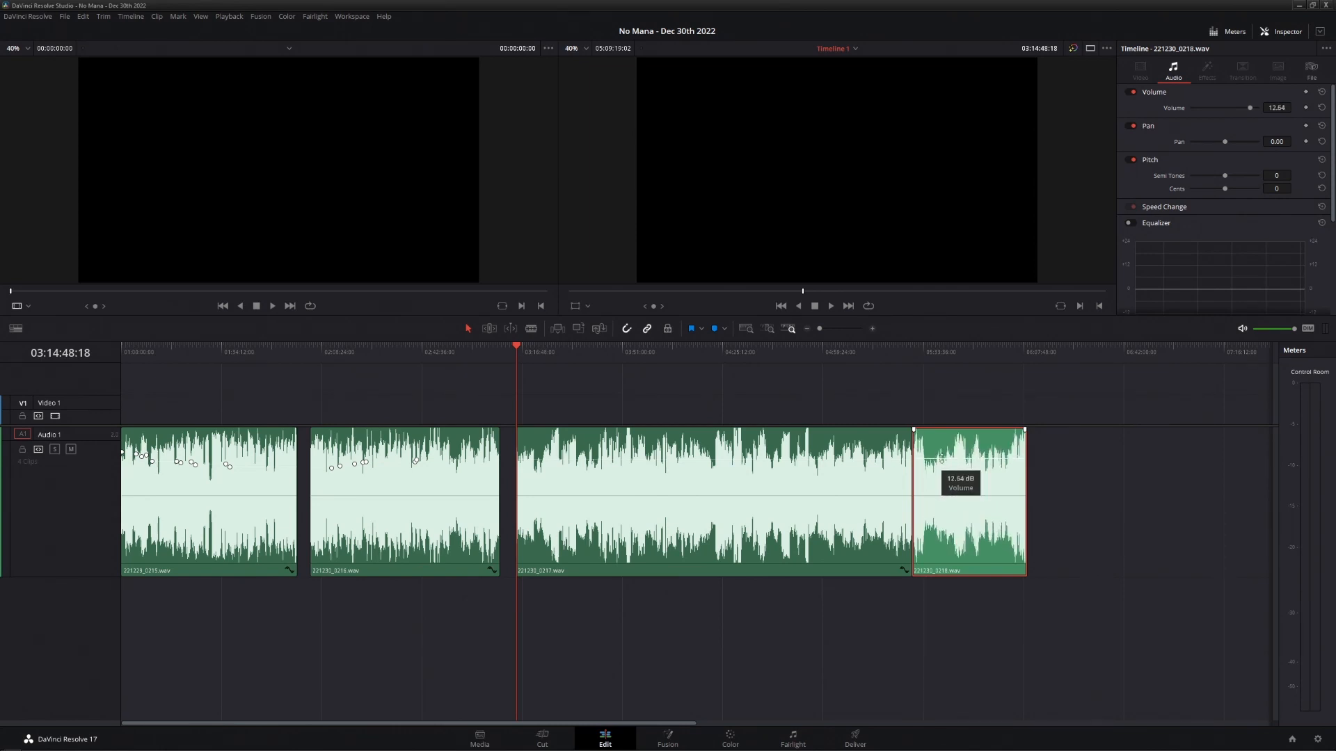
drag(941, 459, 942, 458)
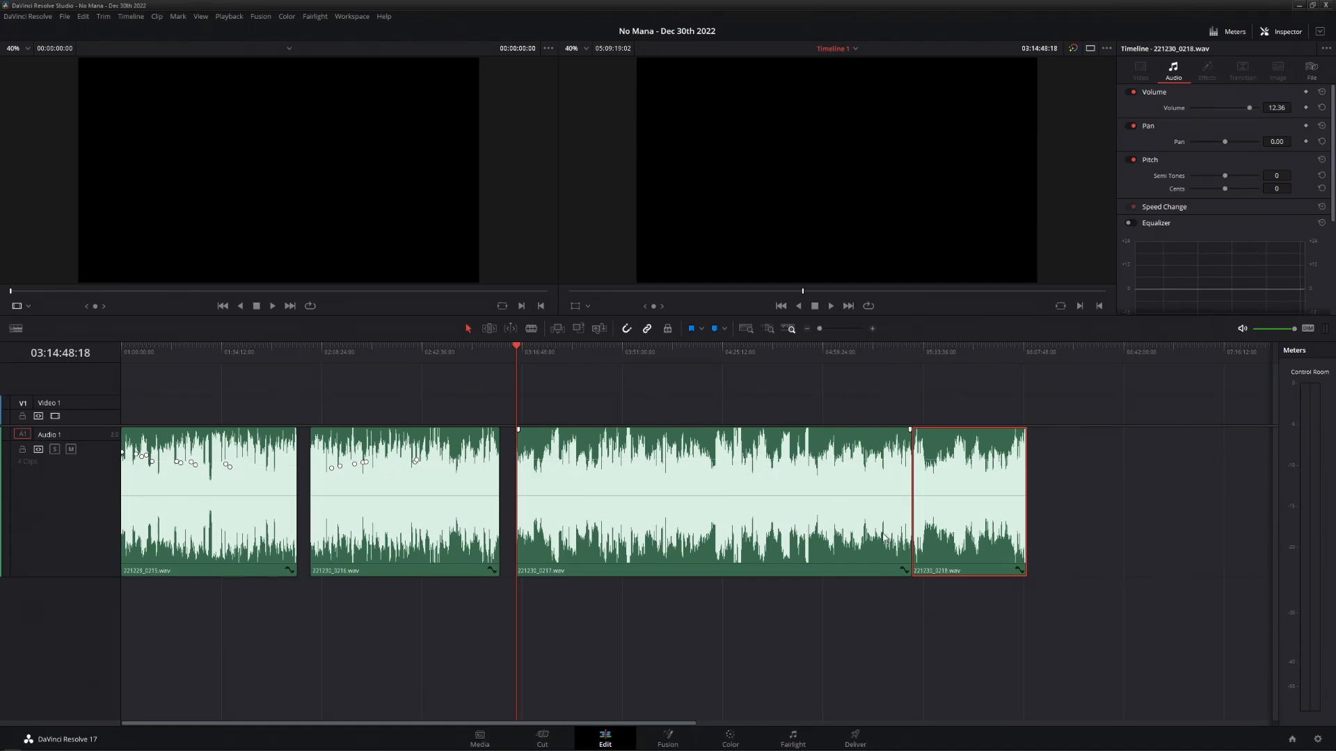
- Switch to the Fairlight page and change the workspace to a single-screen layout with the mixer and meters
click(794, 740)
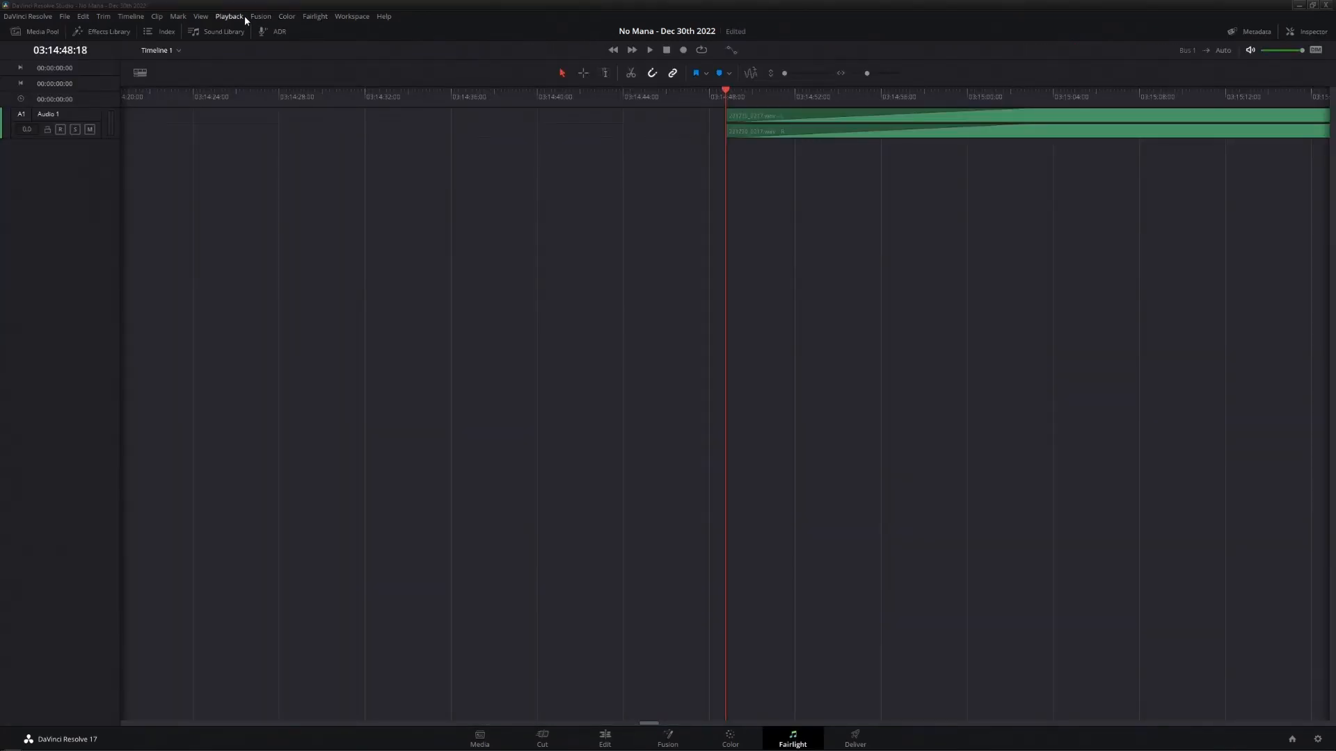
click(351, 17)
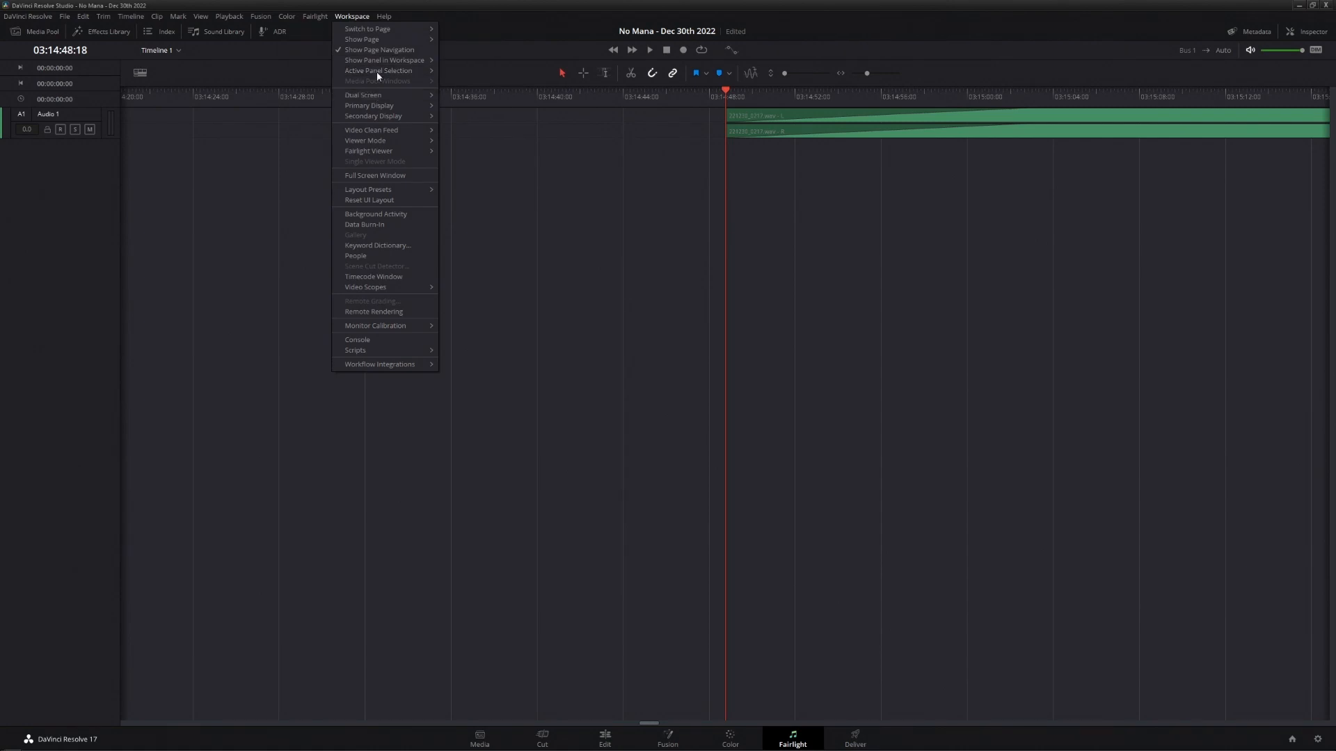
mouse_move(387, 106)
click(468, 102)
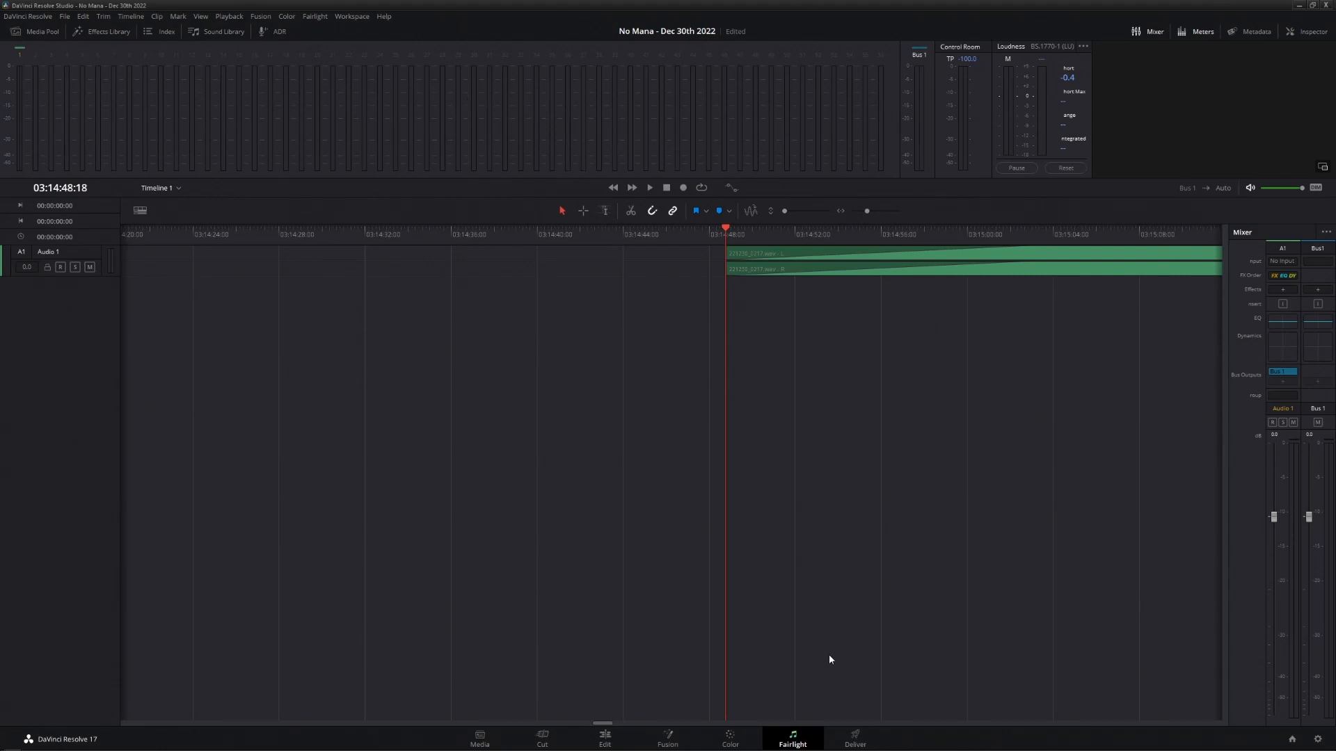
- Increase the height of the Audio 1 track in Fairlight and fit all four clips in view
drag(91, 276, 81, 373)
scroll(626, 391, down, 10)
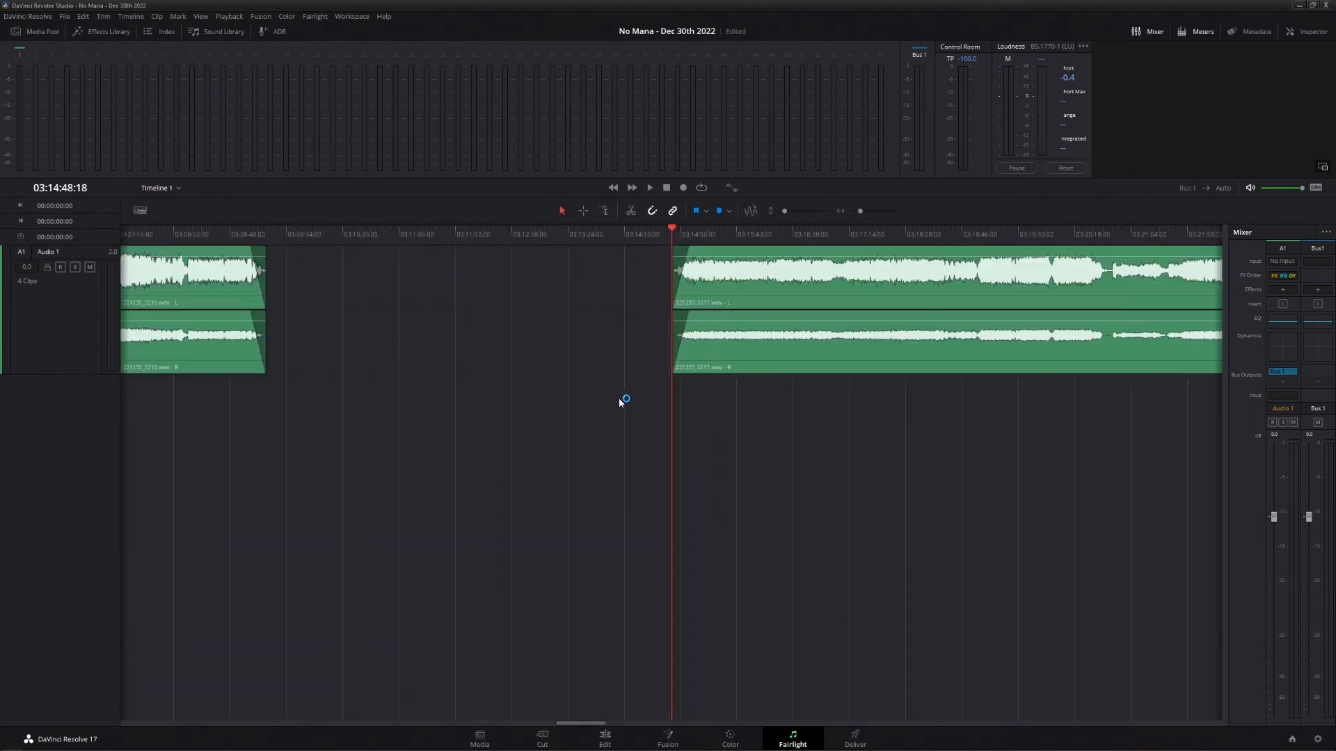
scroll(653, 386, down, 5)
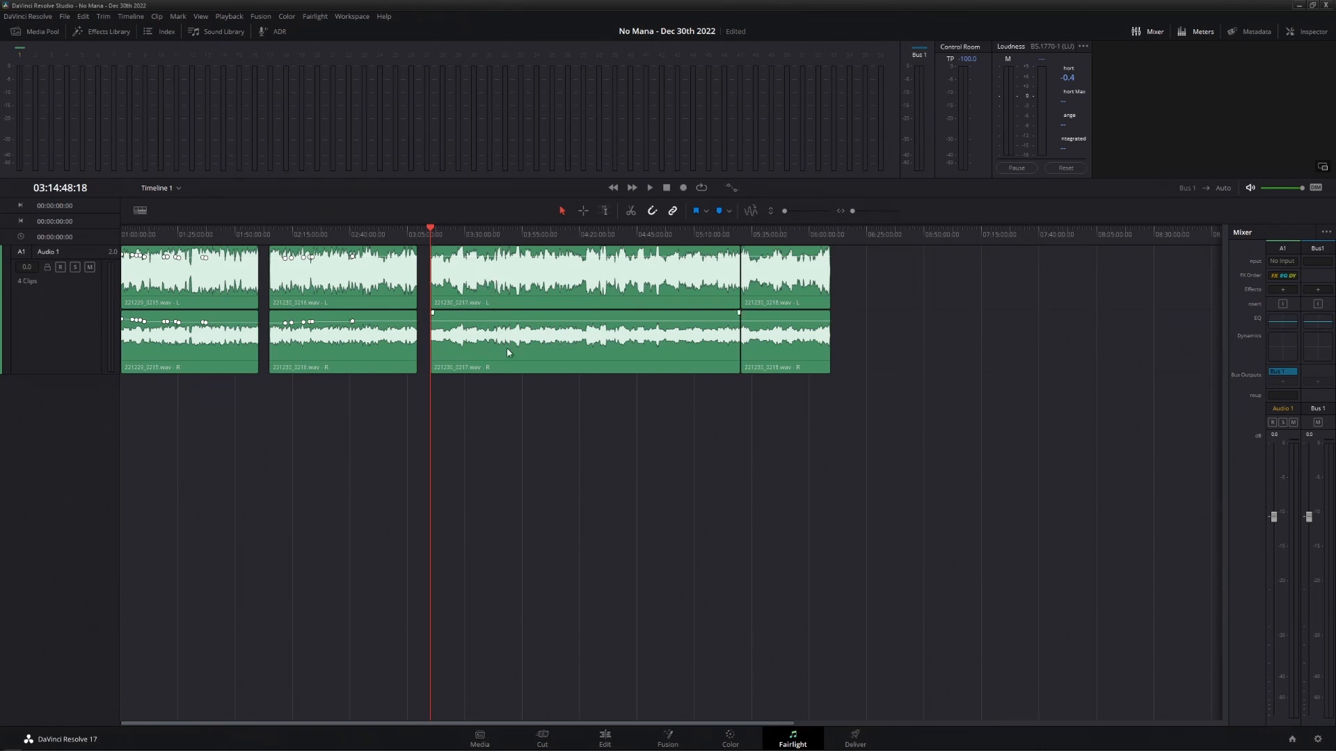
- Play the third clip from 03:39:32:17 to check its levels on the loudness meters
click(486, 230)
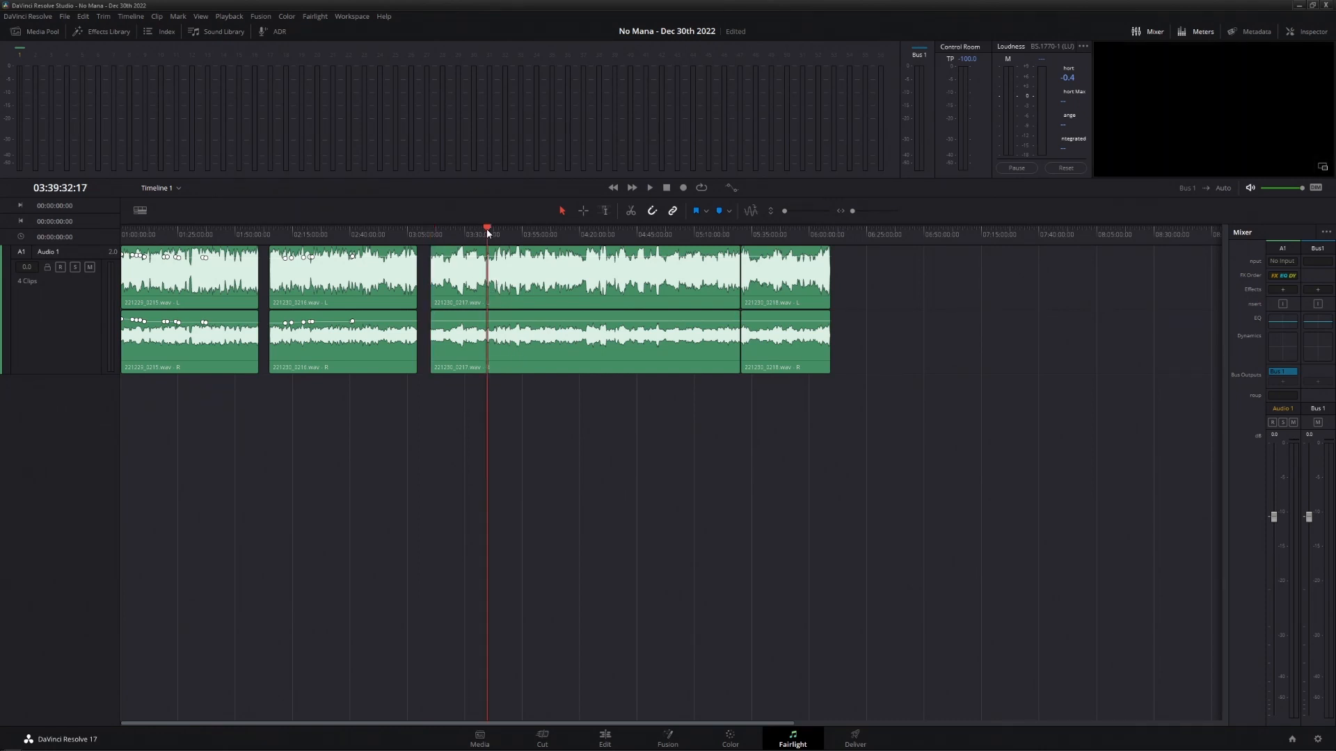
key(space)
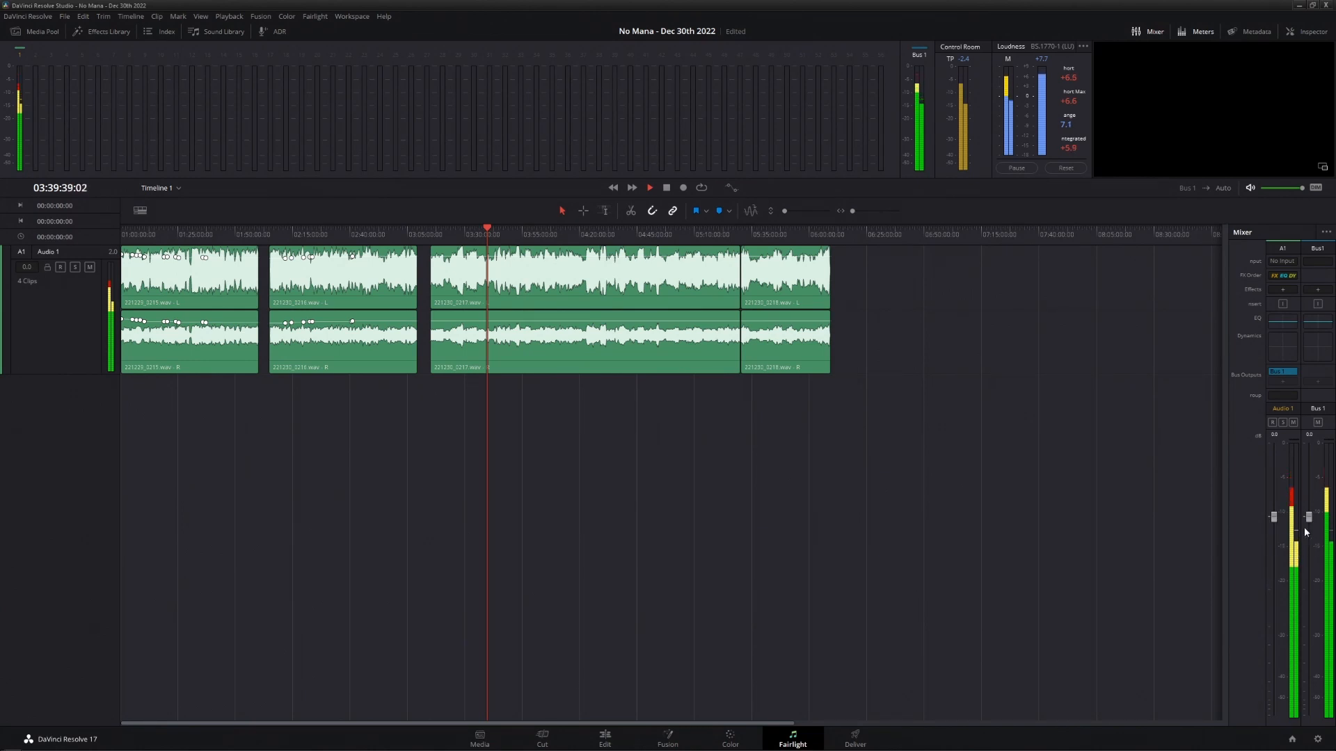
key(space)
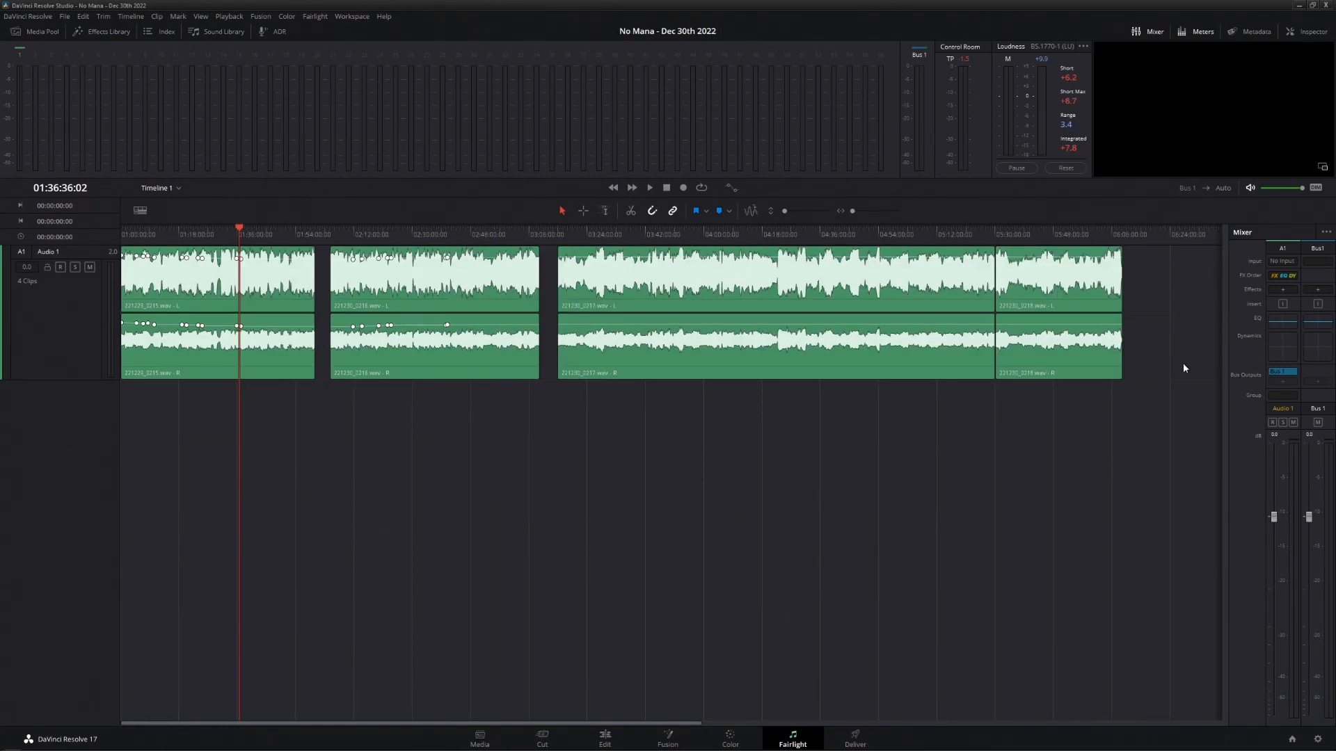
- Add the Fairlight FX Stereo Fixer effect to the Audio 1 channel and move its window below the track
click(1282, 290)
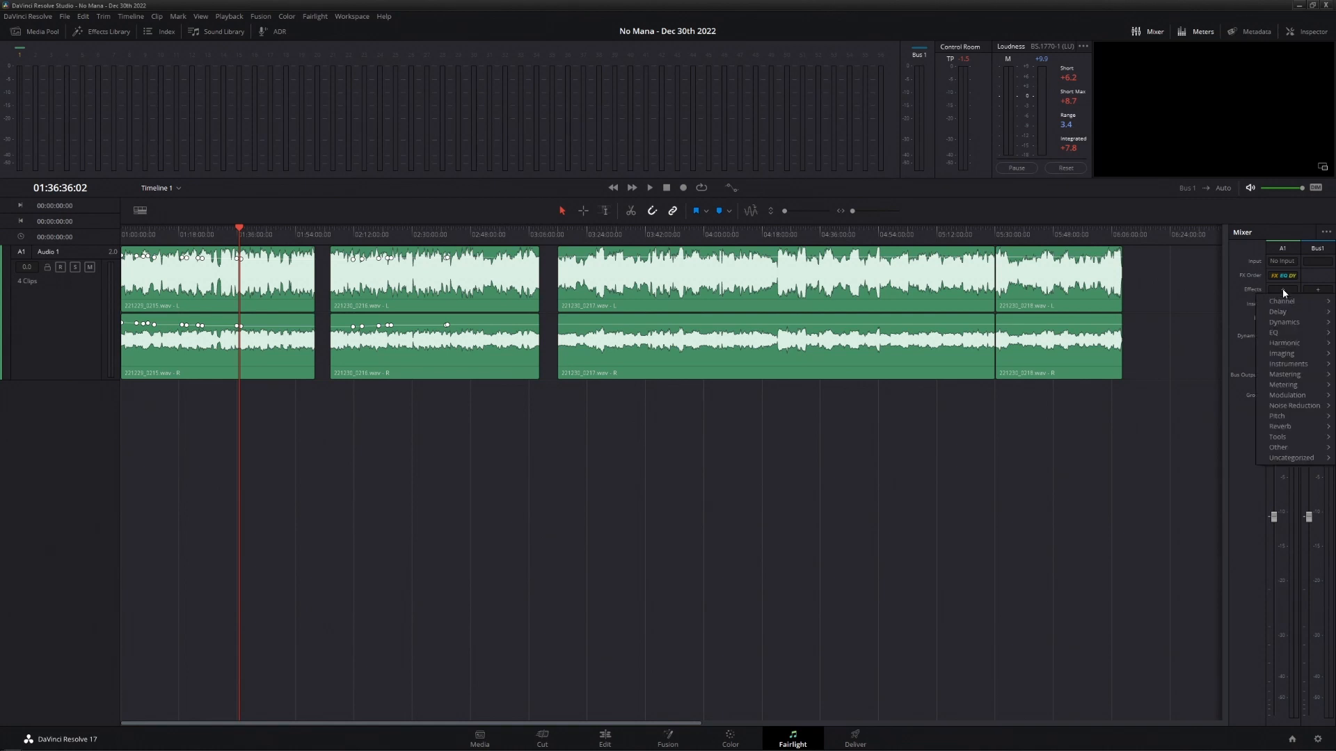
mouse_move(1299, 437)
mouse_move(1220, 446)
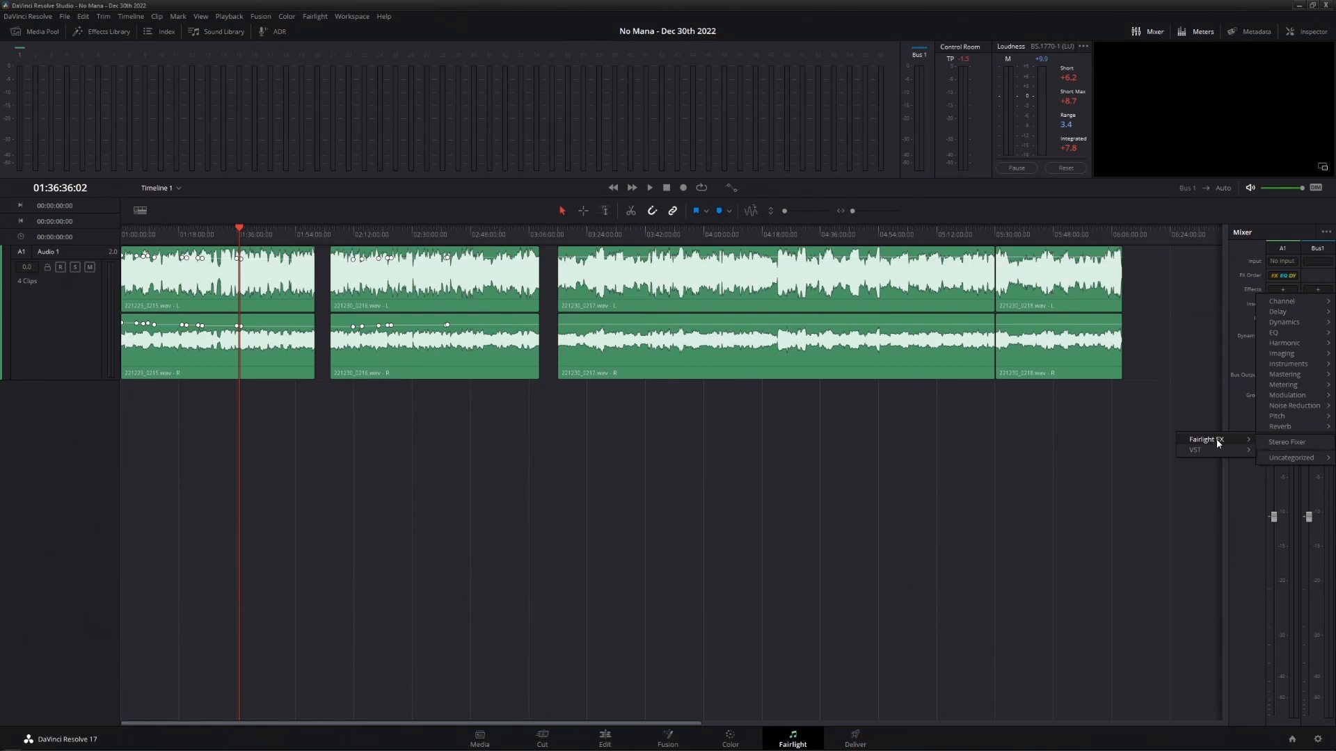
click(1286, 443)
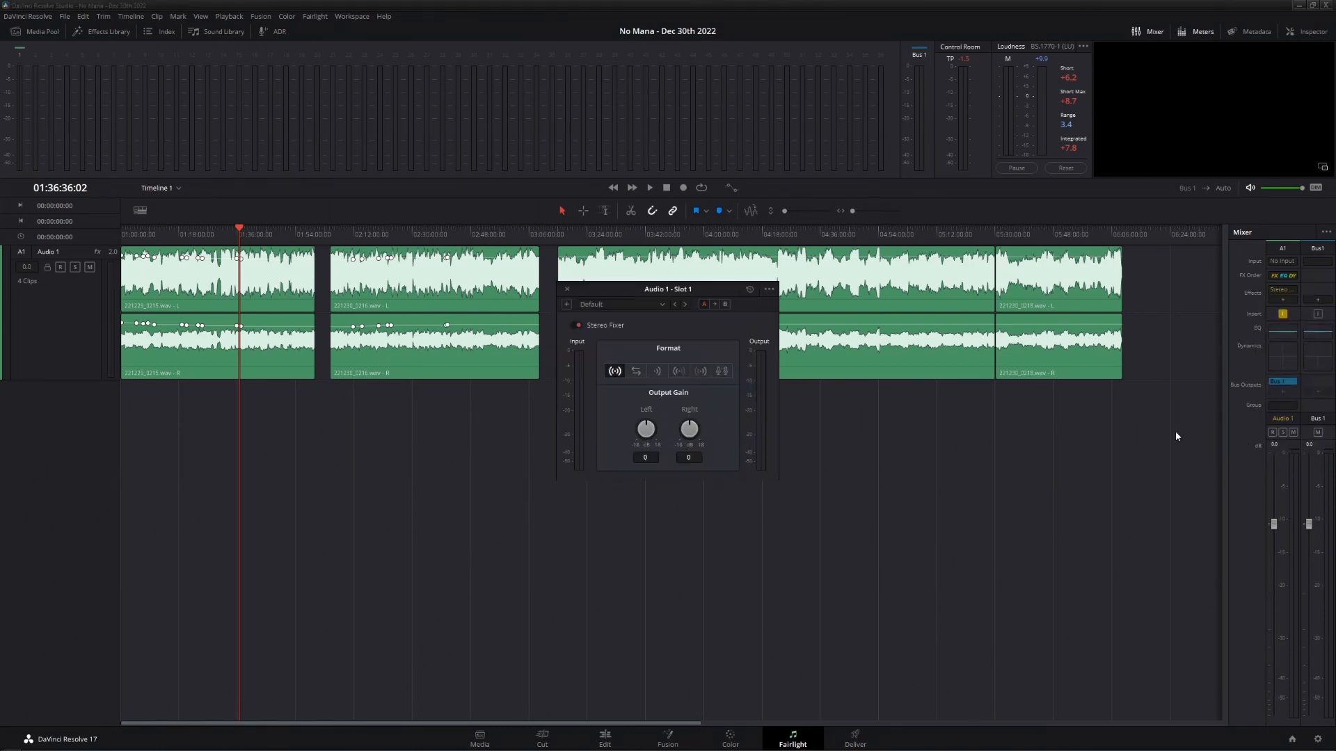
drag(693, 290, 691, 412)
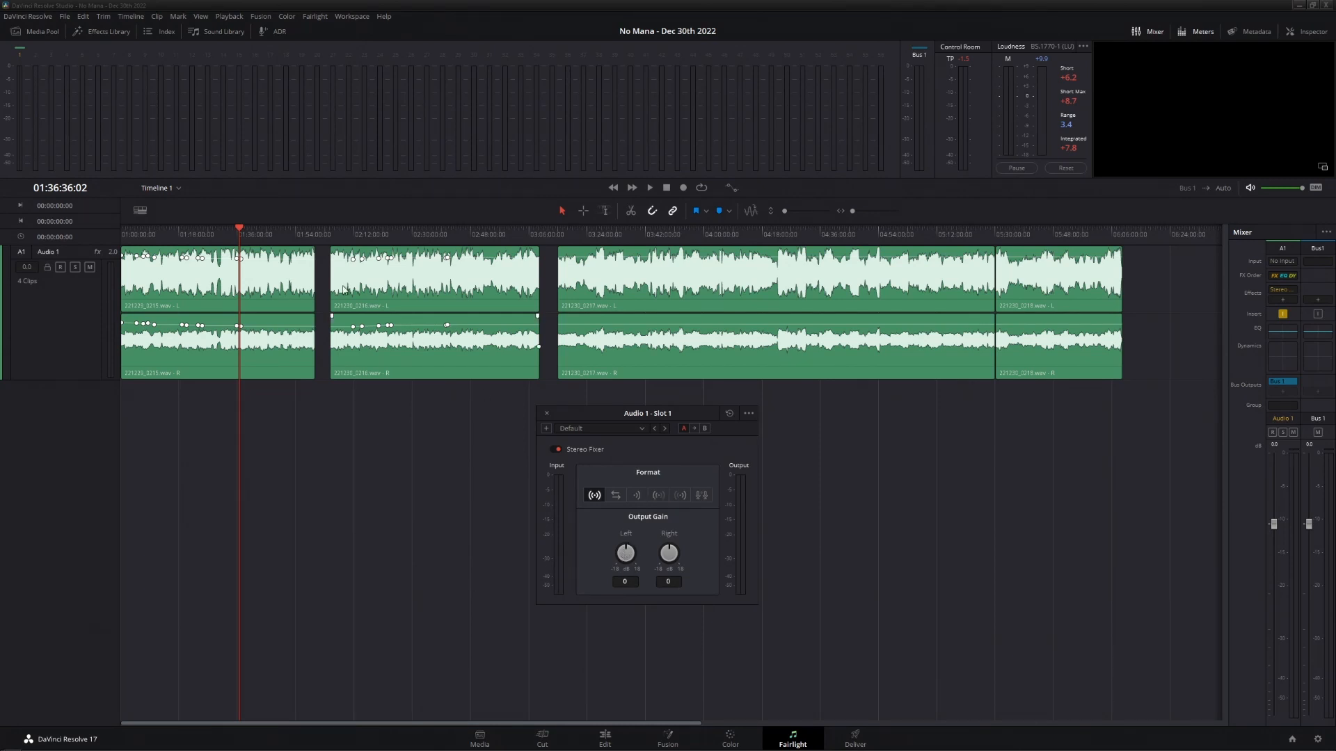
- Balance the channels in Stereo Fixer during playback by lowering the left output gain to -2.9 dB and raising the right output gain
click(240, 231)
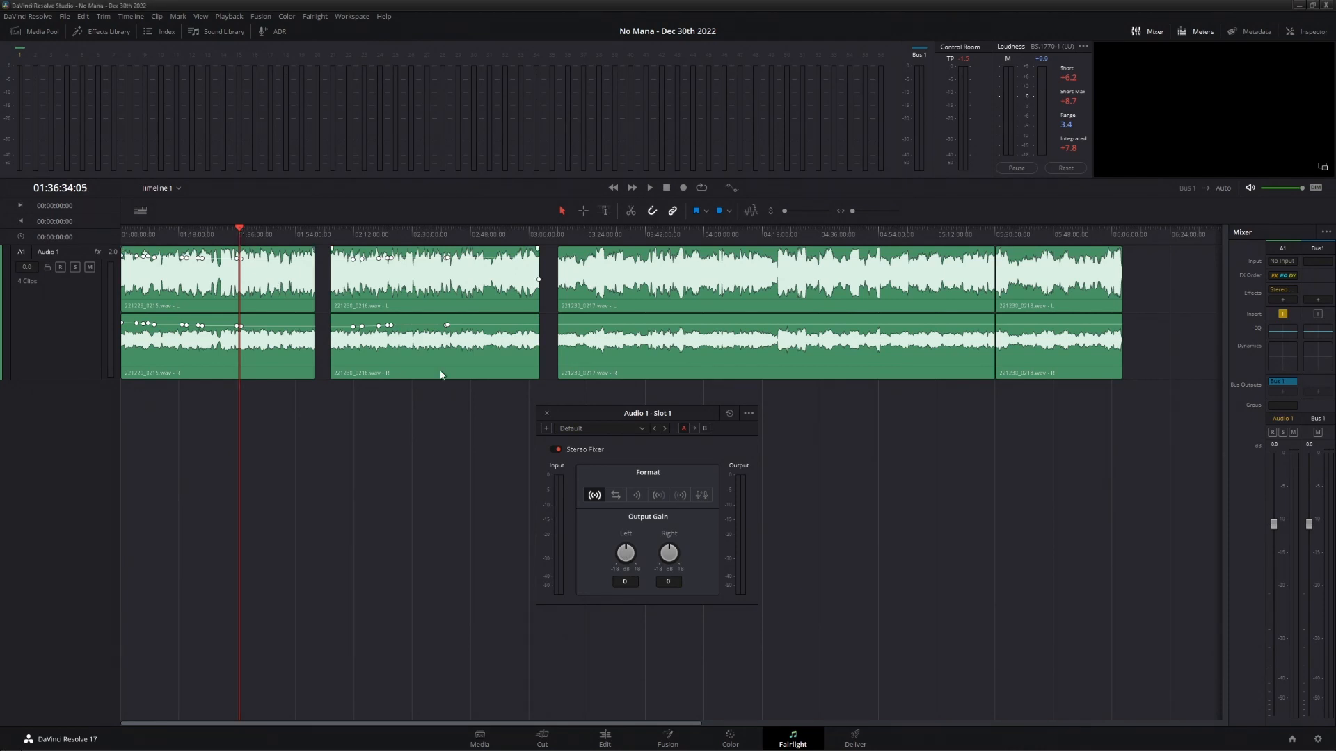
key(space)
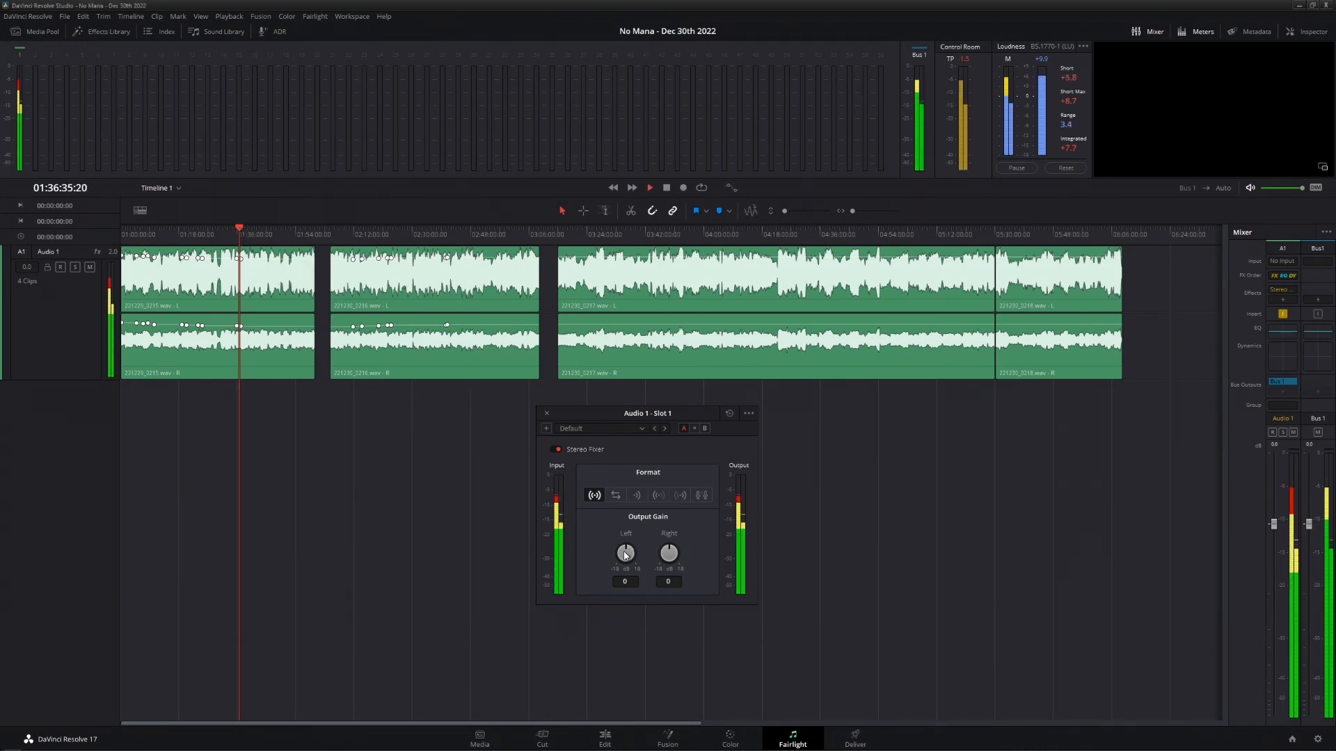
drag(625, 551, 608, 551)
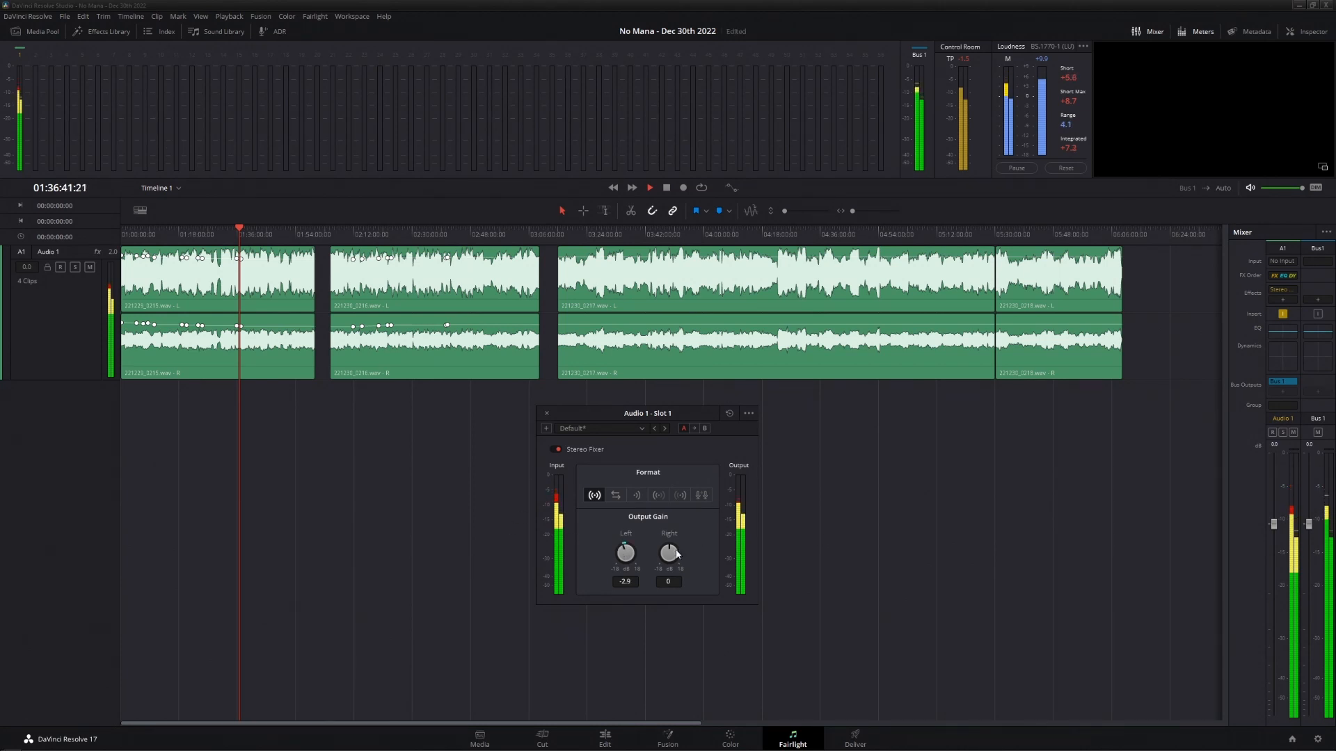
drag(669, 553, 690, 551)
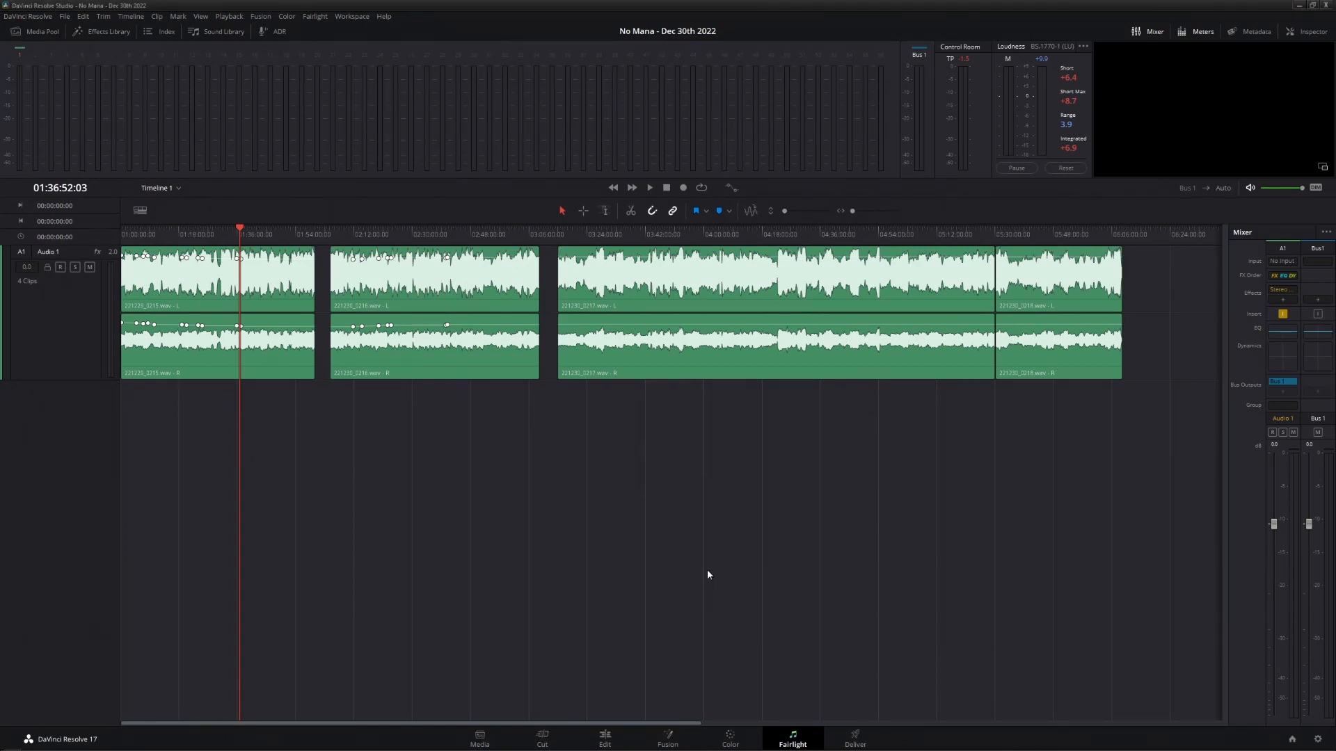
click(1283, 300)
mouse_move(1292, 335)
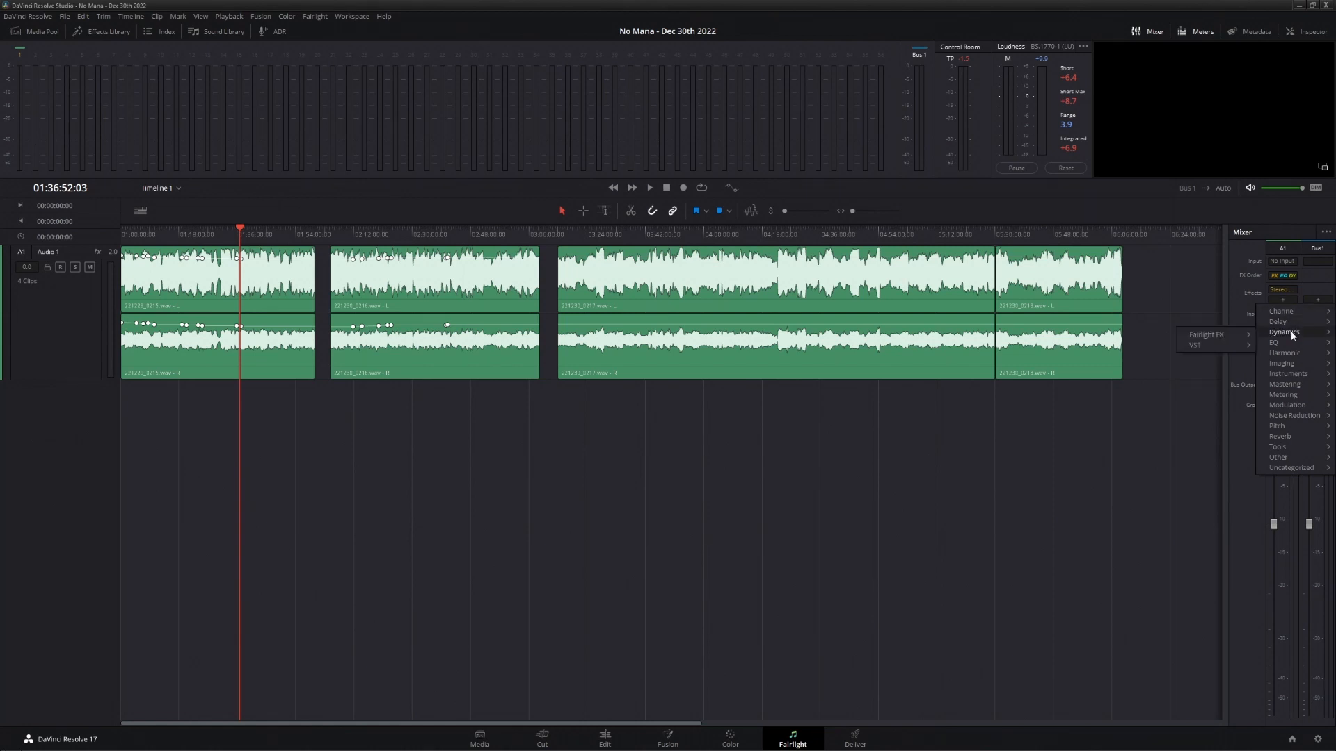
mouse_move(1227, 335)
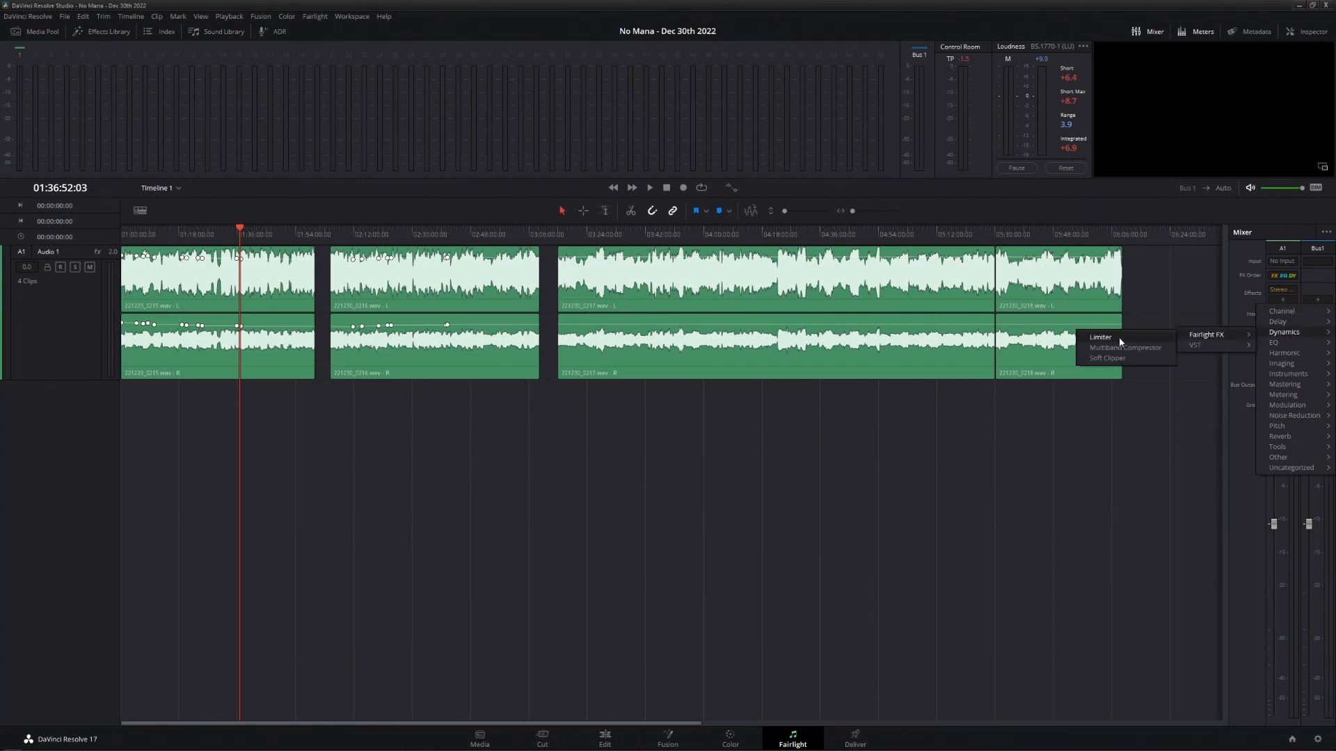
click(1120, 337)
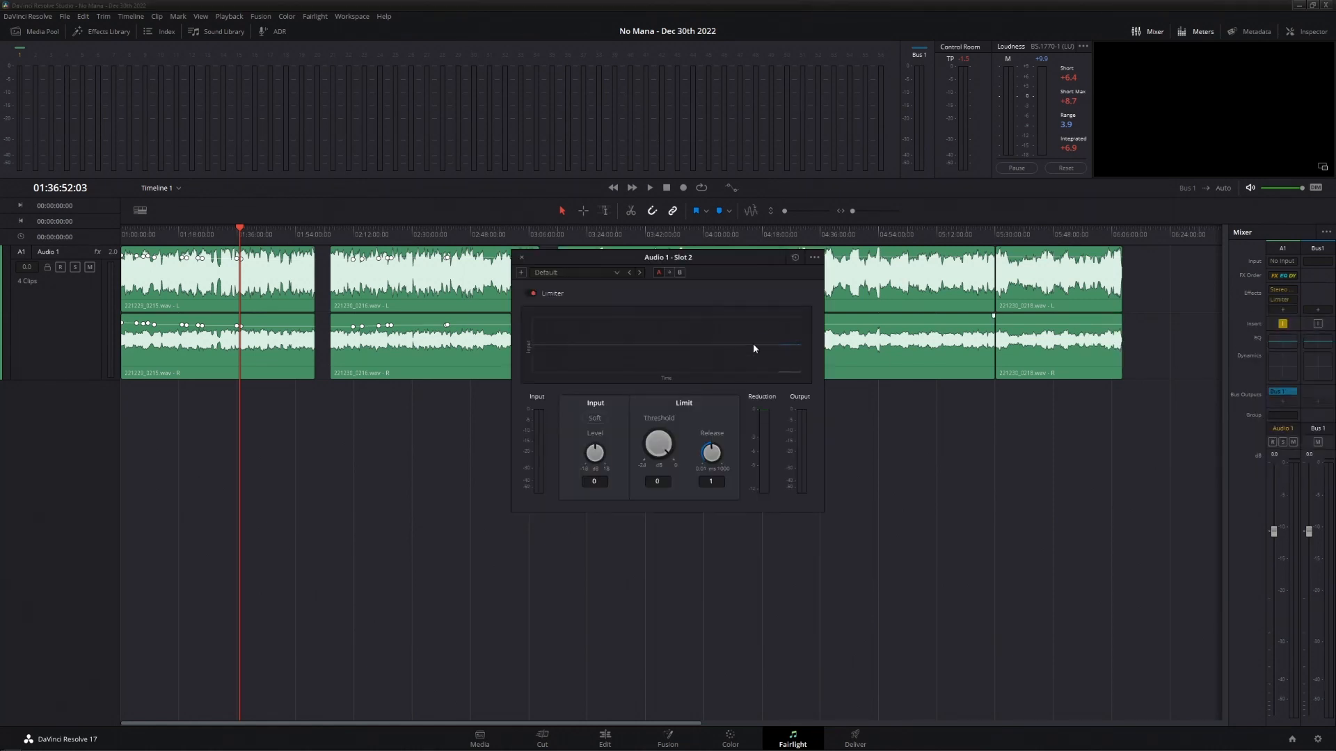
drag(705, 408, 704, 402)
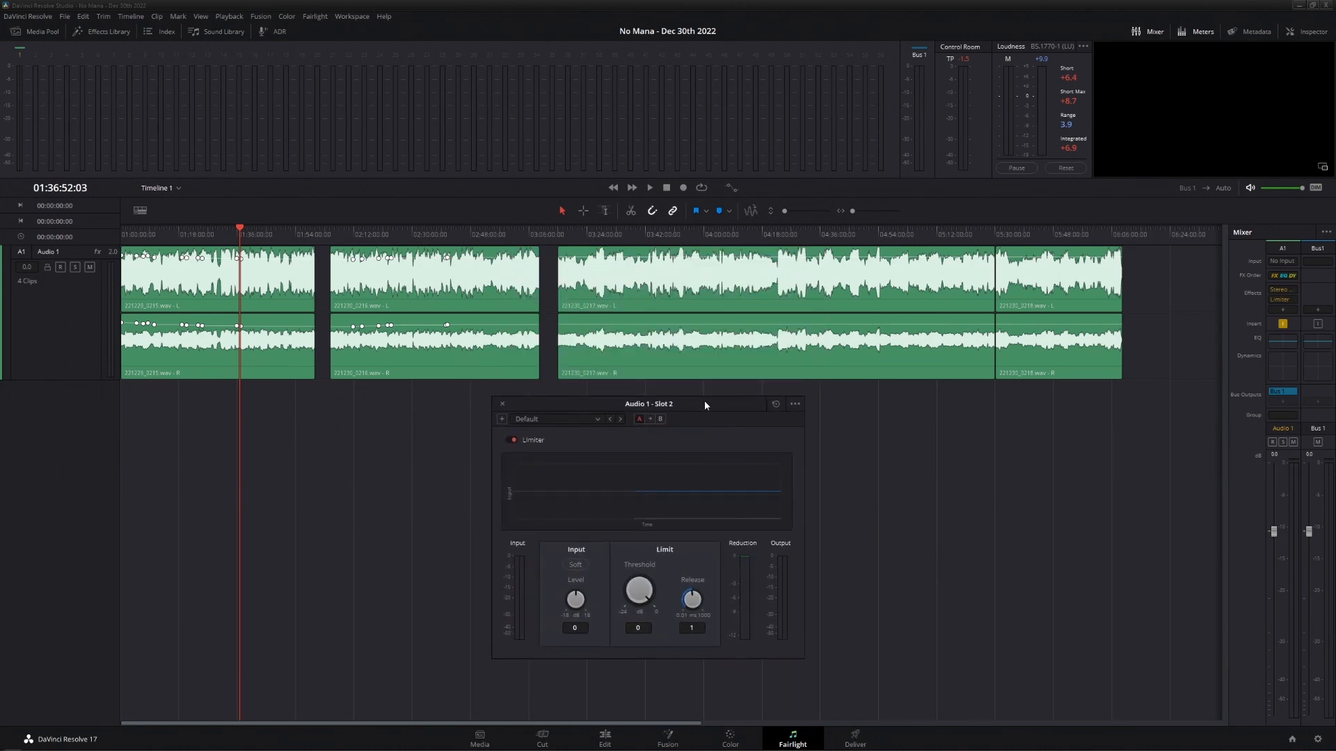
click(1292, 301)
click(1295, 312)
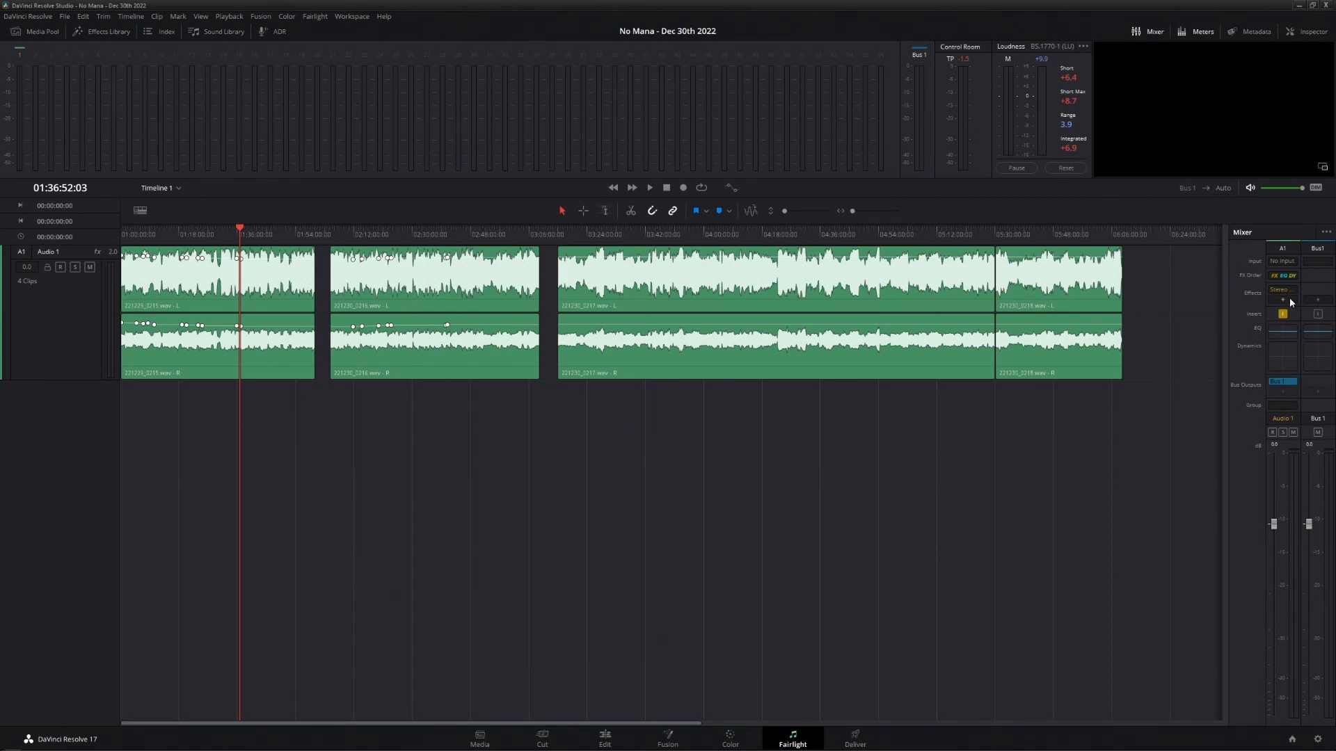
click(1283, 300)
mouse_move(1287, 337)
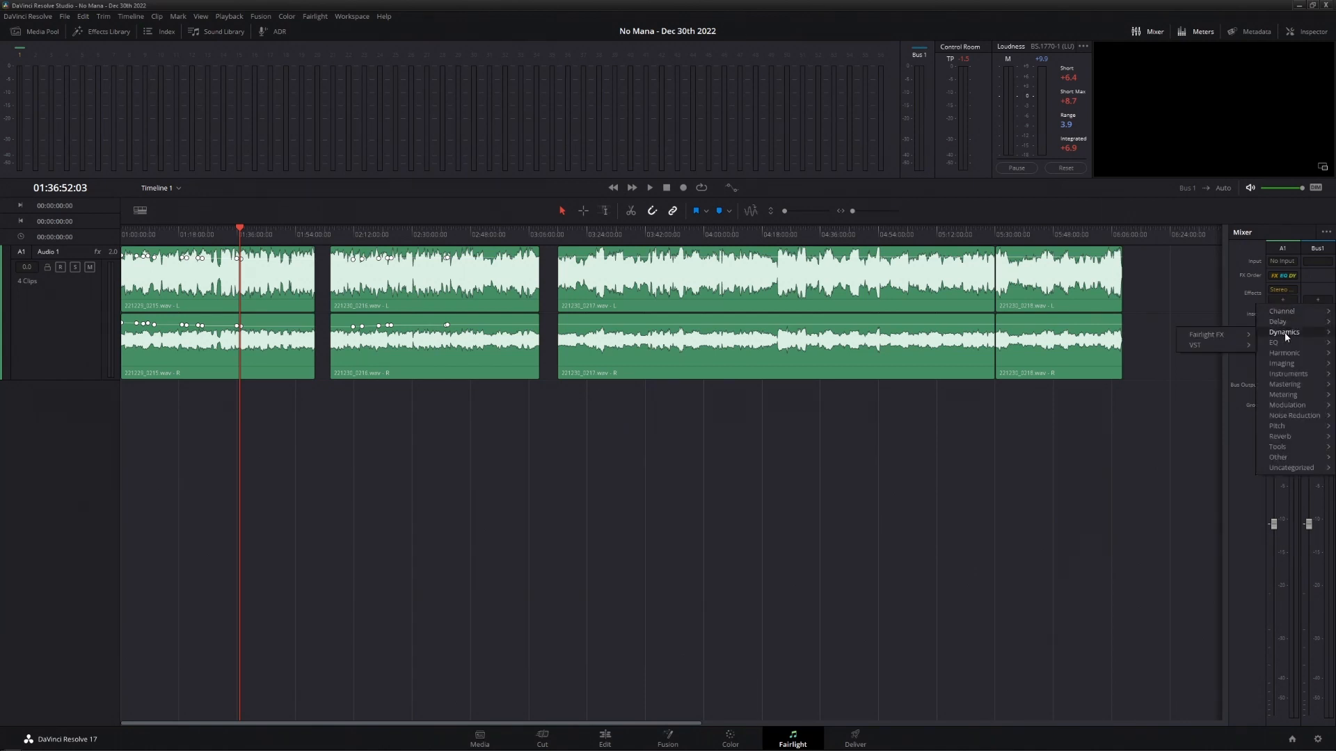
click(1237, 299)
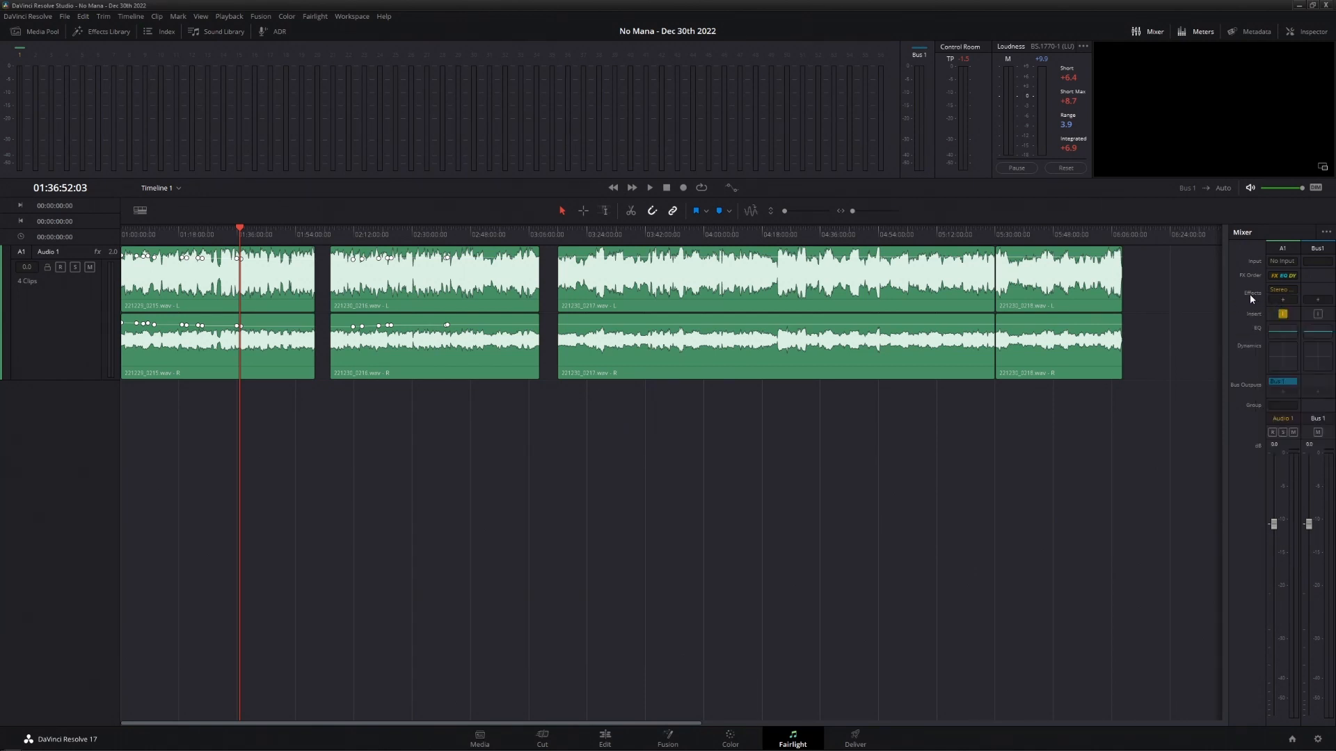
- Add the Fairlight FX Limiter to the Audio 1 channel in the slot after Stereo Fixer
click(1283, 300)
mouse_move(1291, 332)
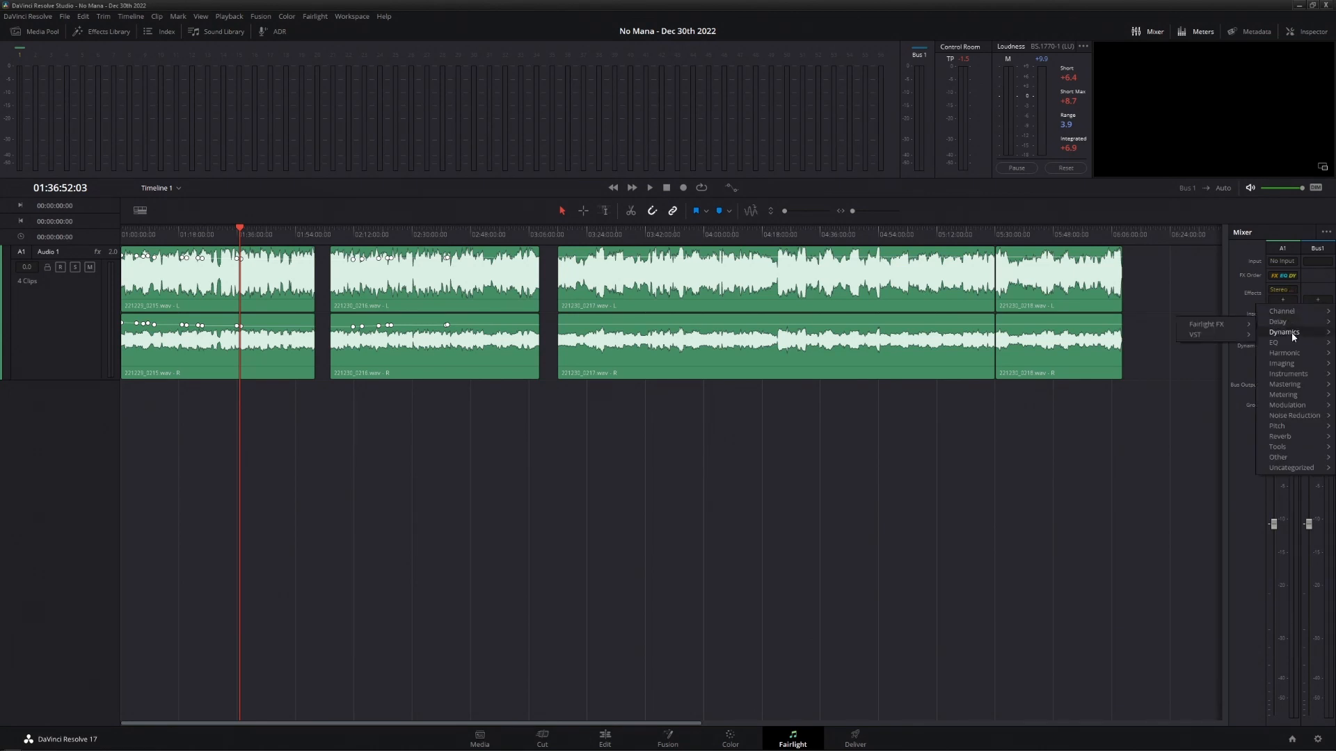
mouse_move(1218, 337)
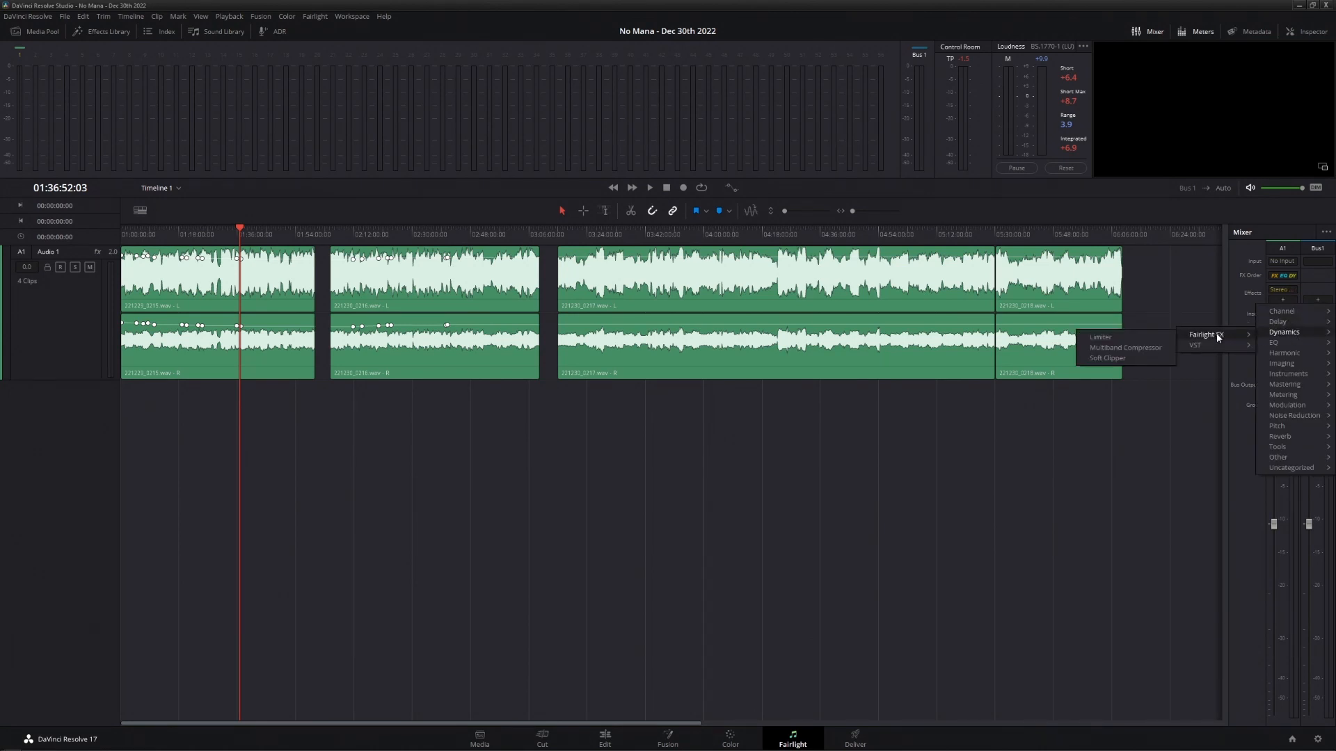
click(1111, 340)
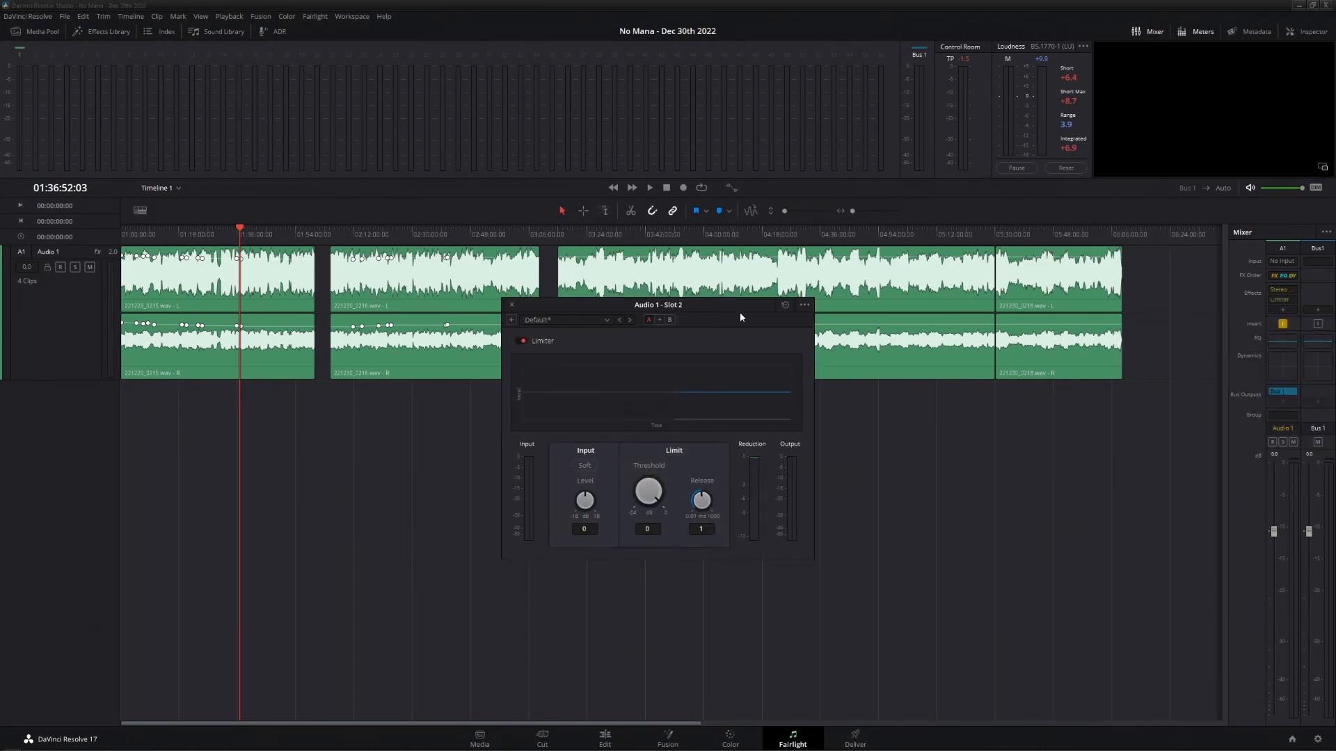
- Set the limiter's threshold to -8.7 dB while checking the levels in playback, and save the project
key(space)
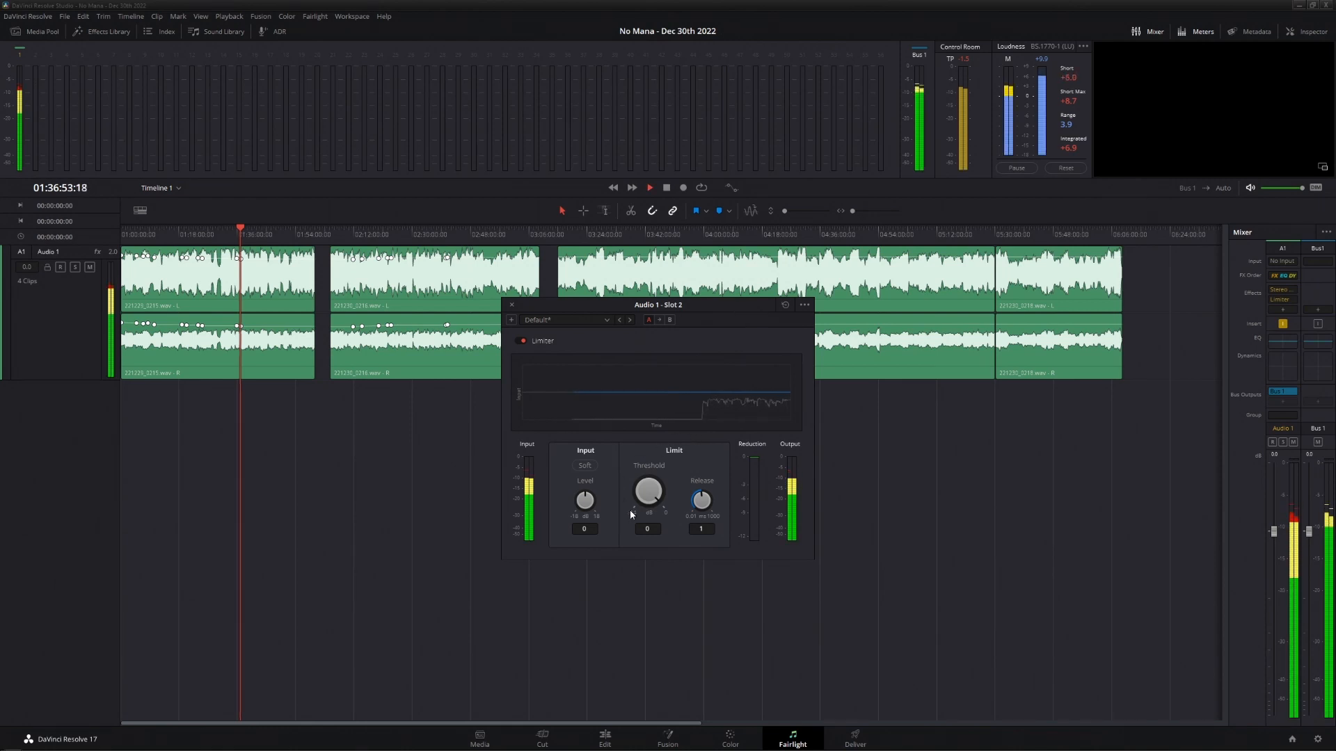
mouse_move(647, 498)
mouse_down()
mouse_move(605, 491)
mouse_move(664, 492)
mouse_move(651, 492)
mouse_up()
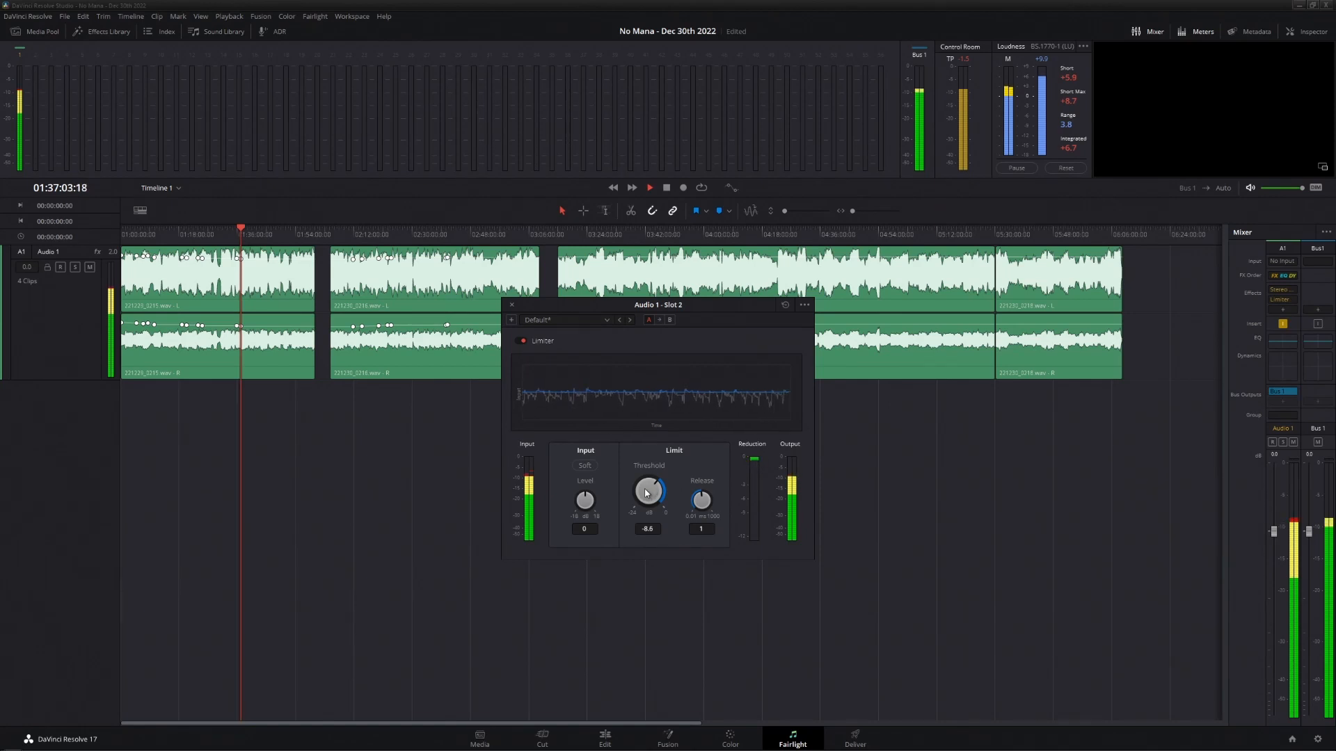
key(space)
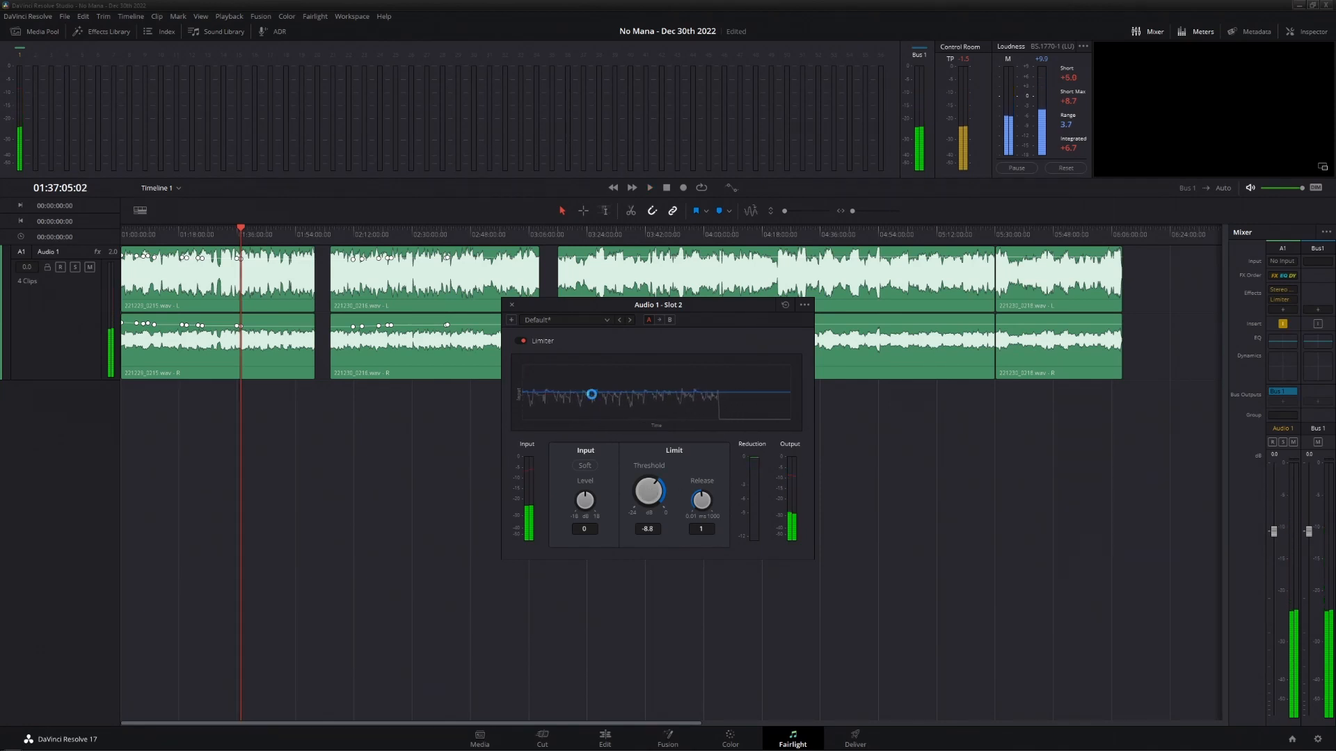
key(space)
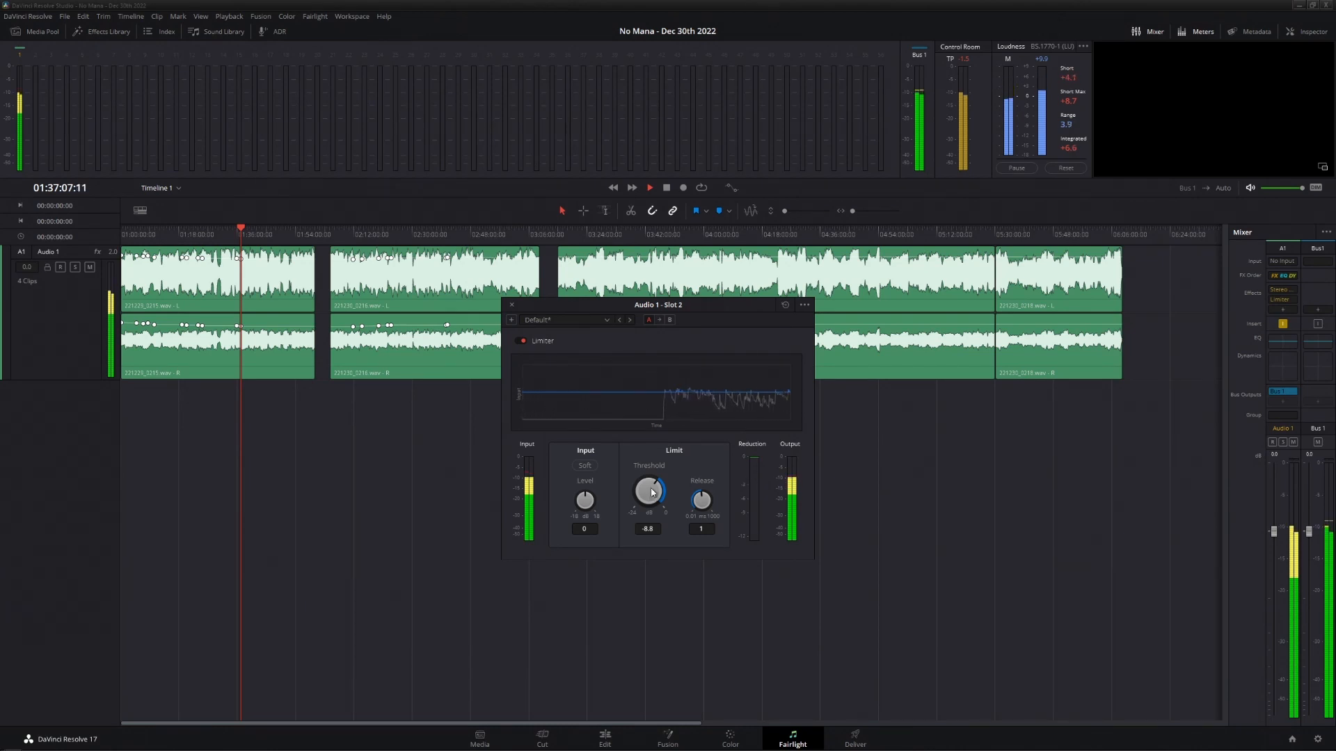
drag(648, 489, 650, 491)
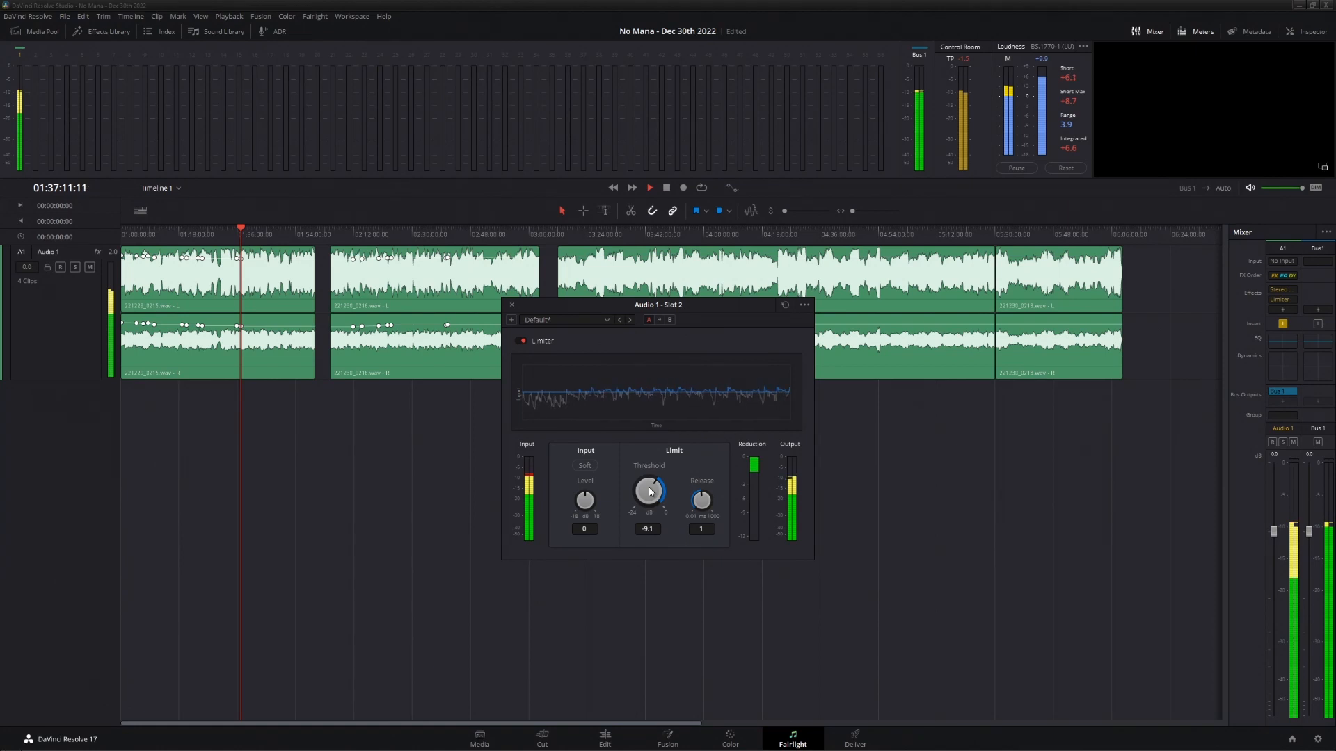
key(space)
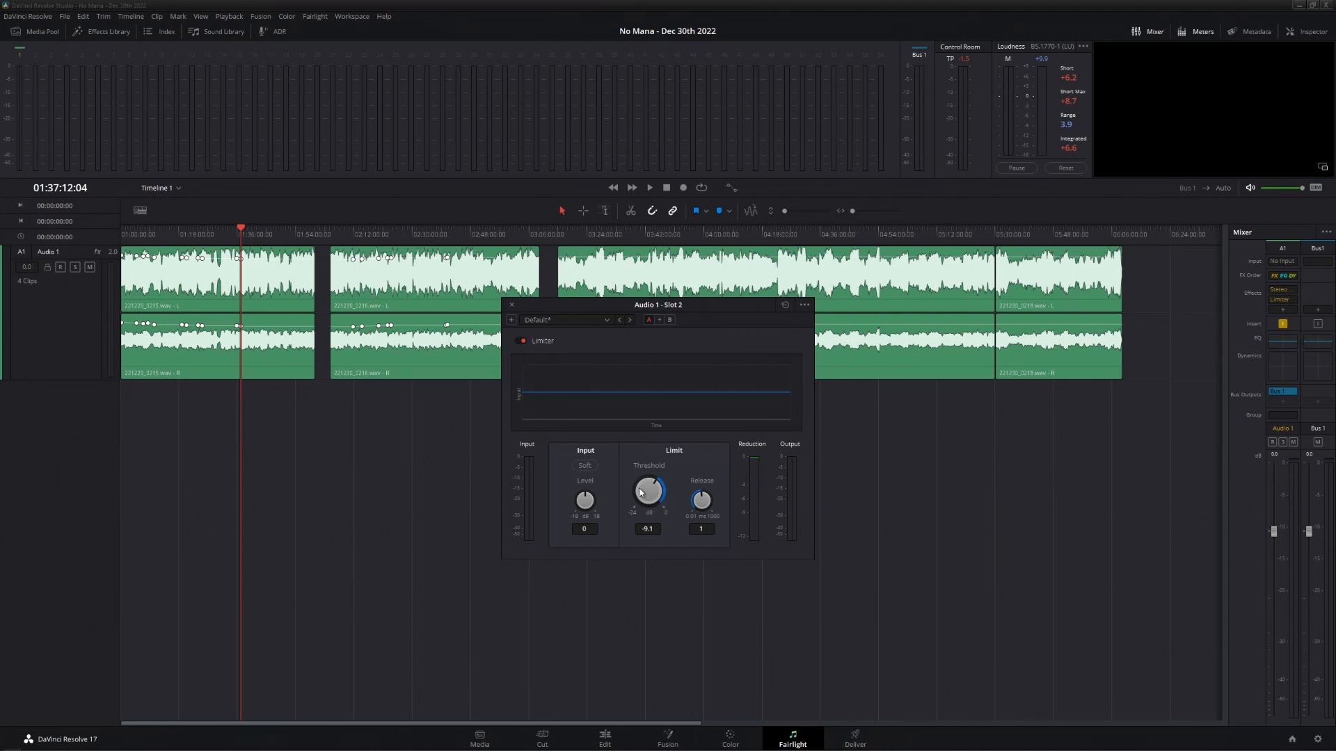
drag(652, 493, 652, 490)
key(ctrl+s)
key(space)
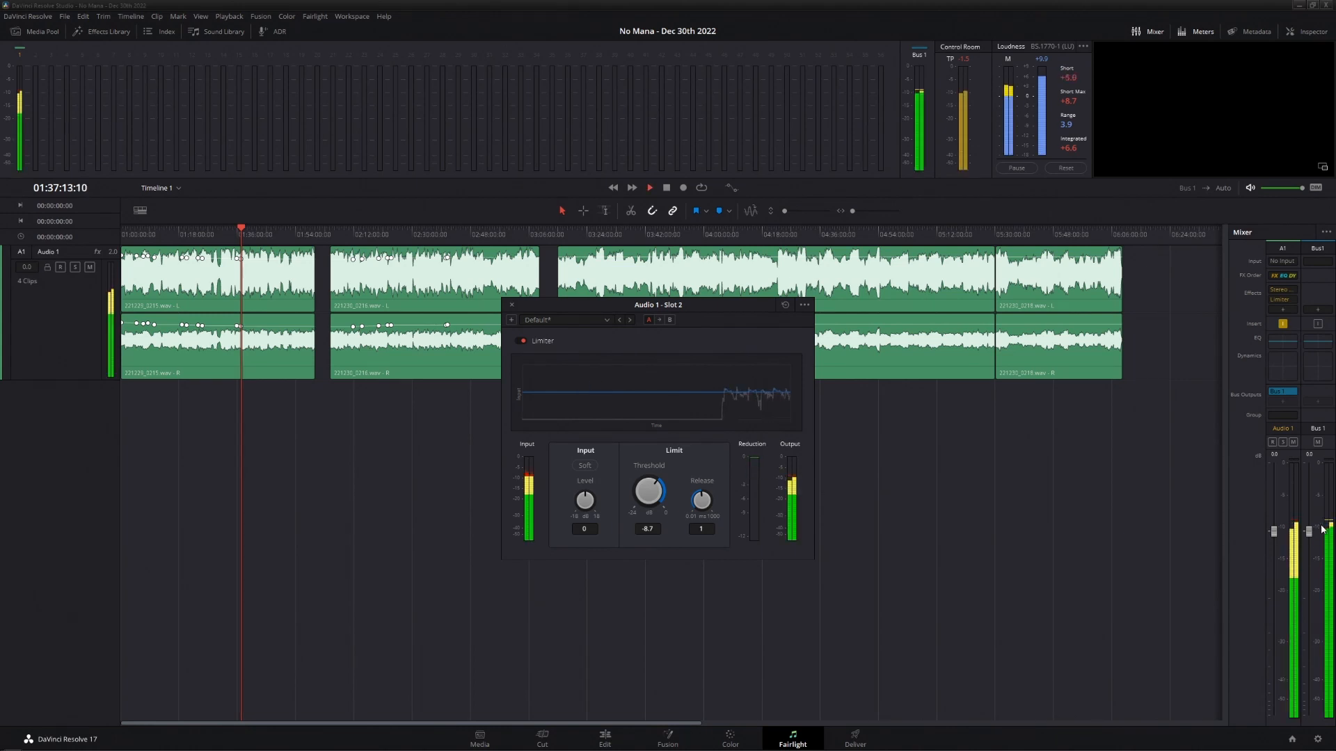
key(space)
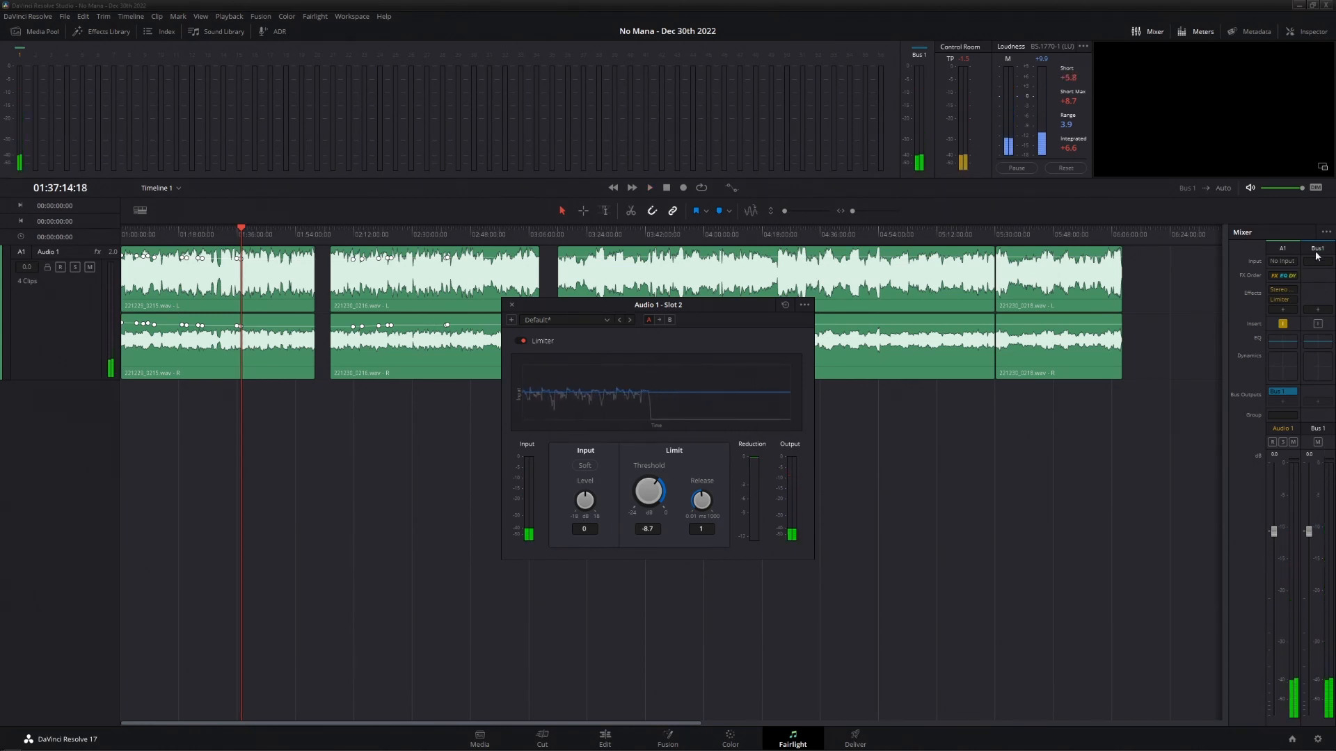
key(space)
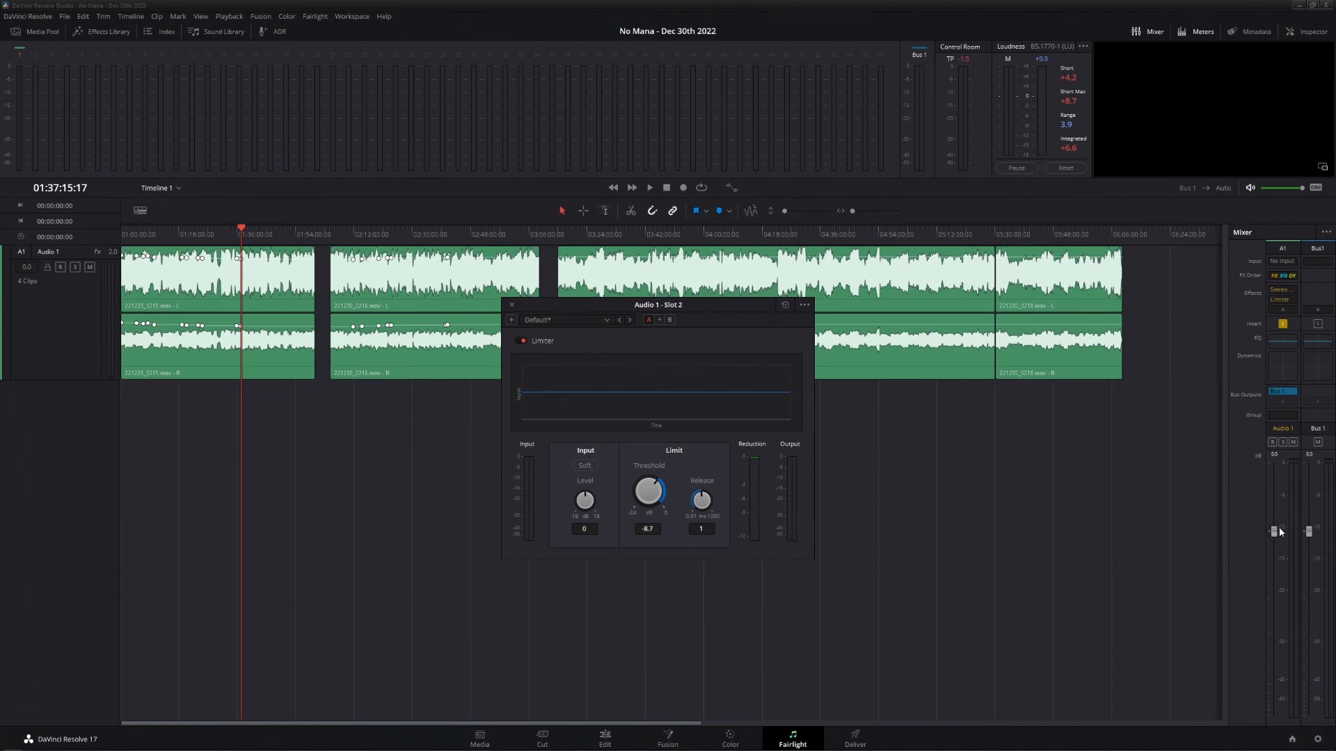
- Raise the Audio 1 channel fader to +6.0 dB during playback, and close the limiter window
key(space)
drag(1277, 536, 1279, 490)
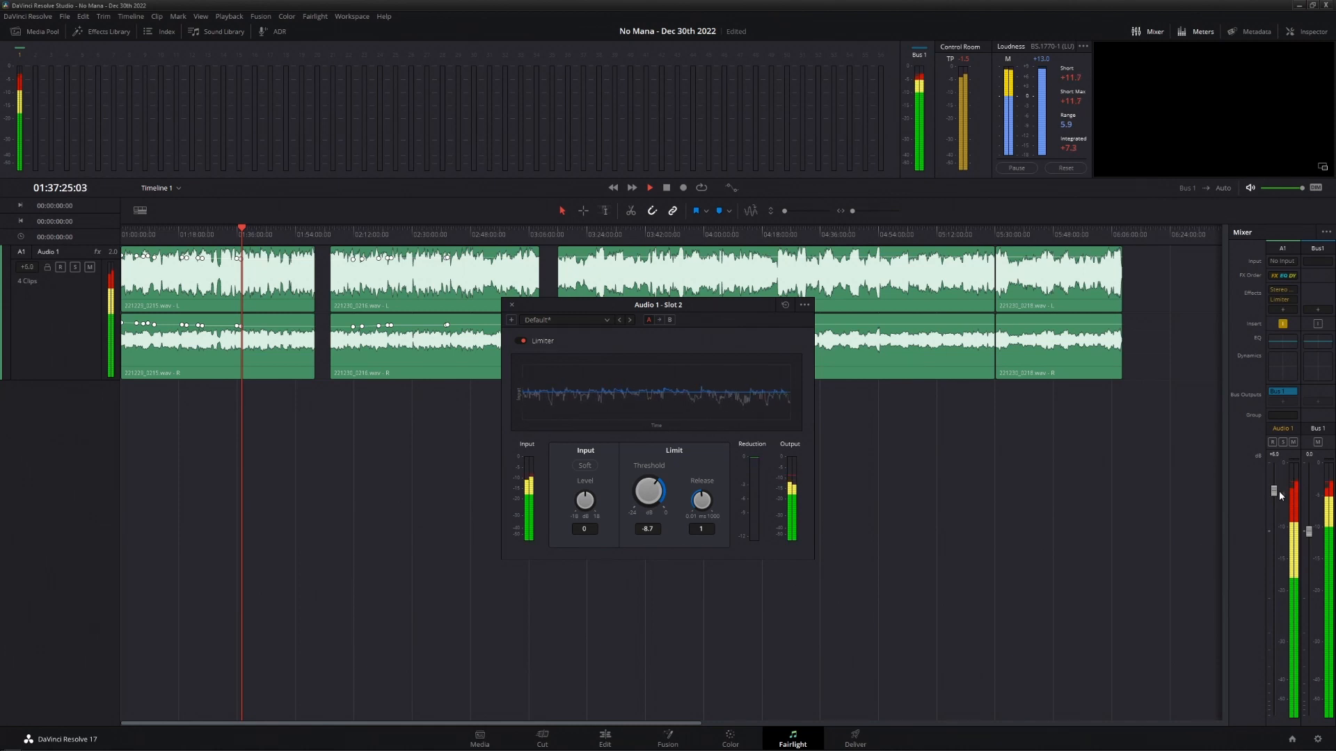
key(space)
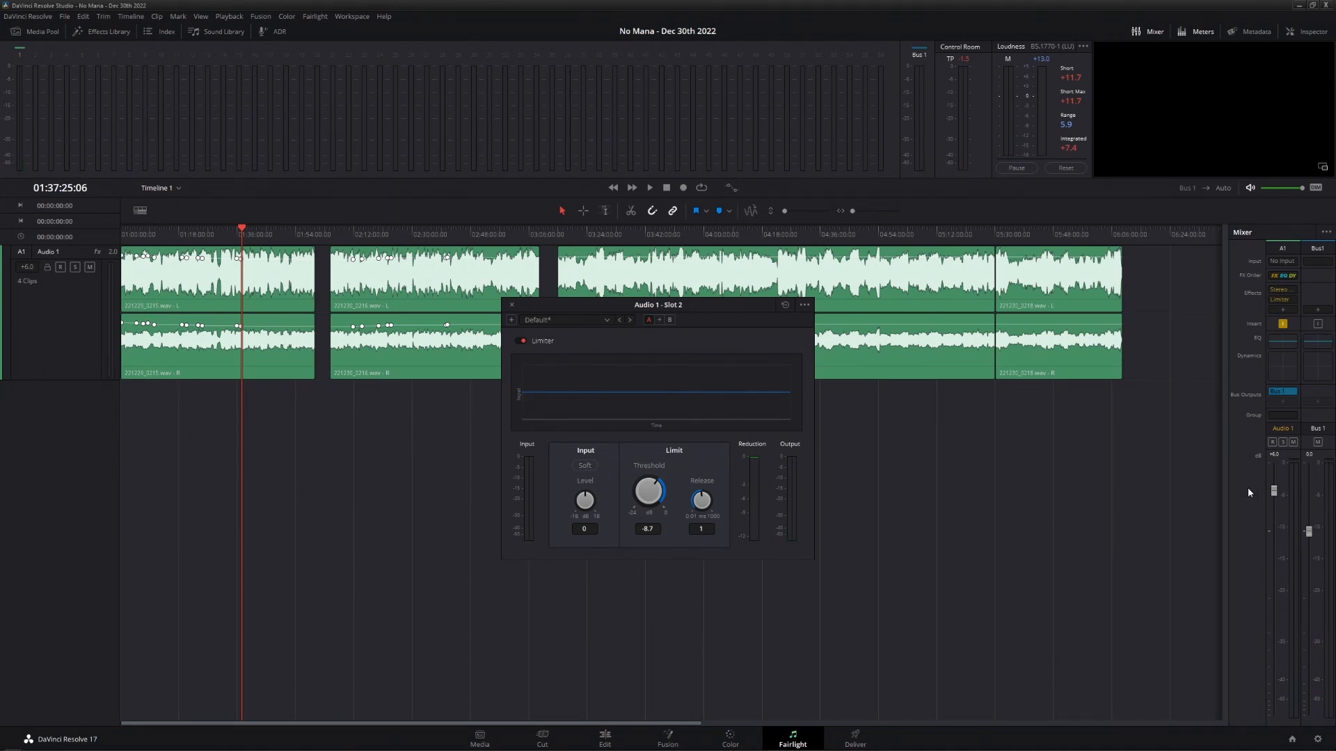
click(512, 306)
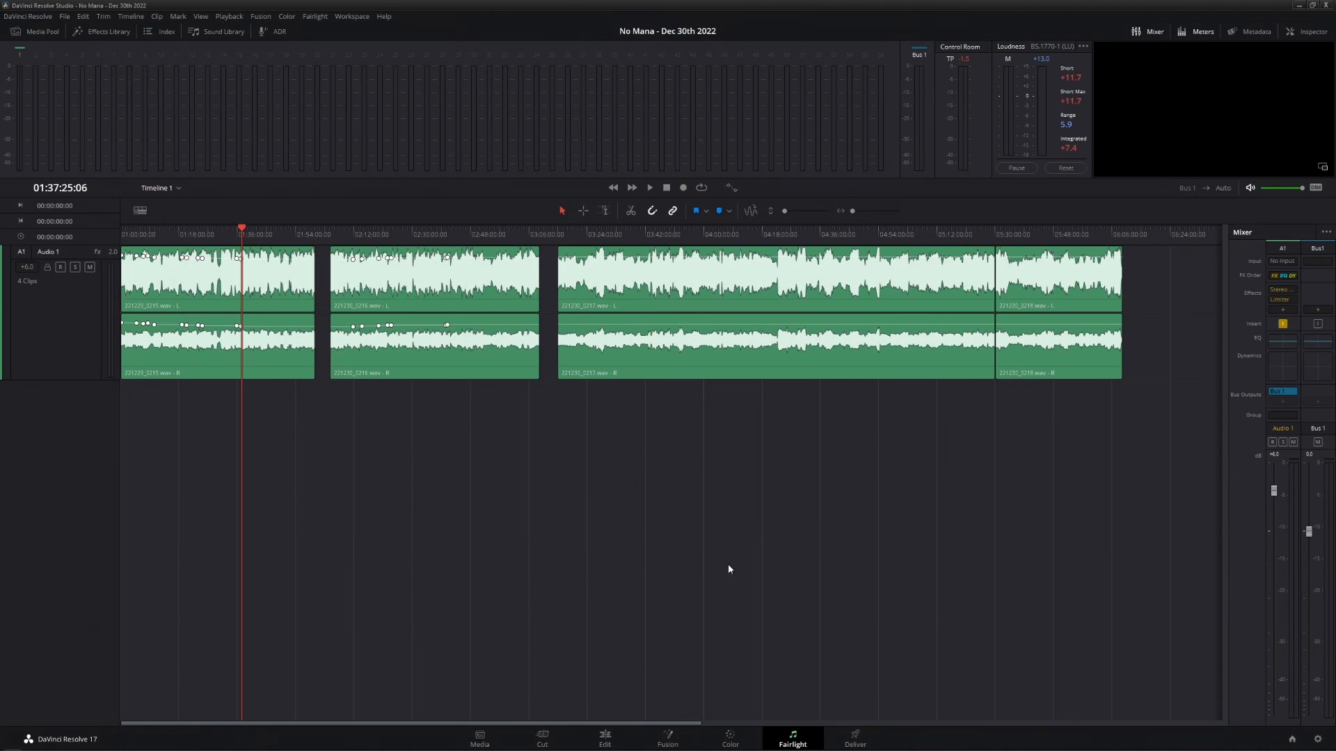
- Switch to the Edit page and mark an in/out range over the first clip, from 01:00:00:00 to 02:00:08:00
click(605, 737)
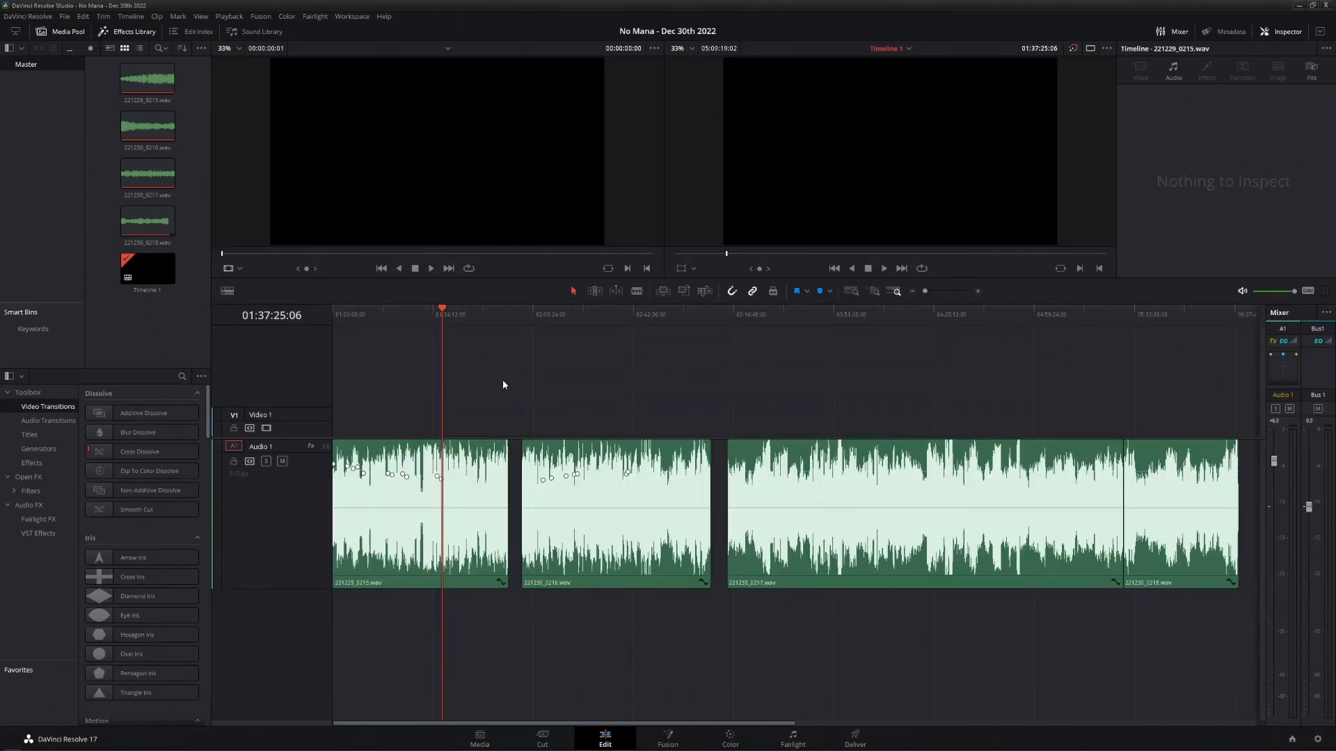
drag(398, 315, 325, 318)
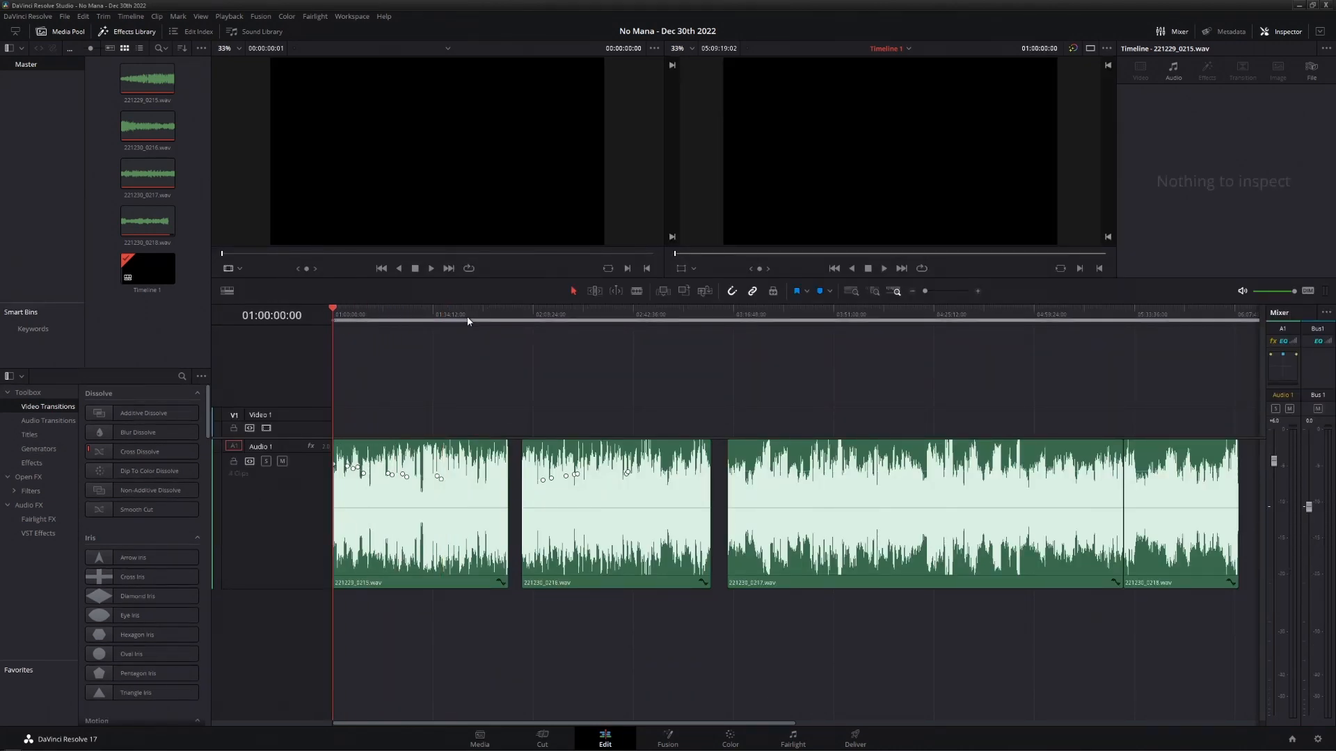
drag(489, 315, 508, 313)
key(o)
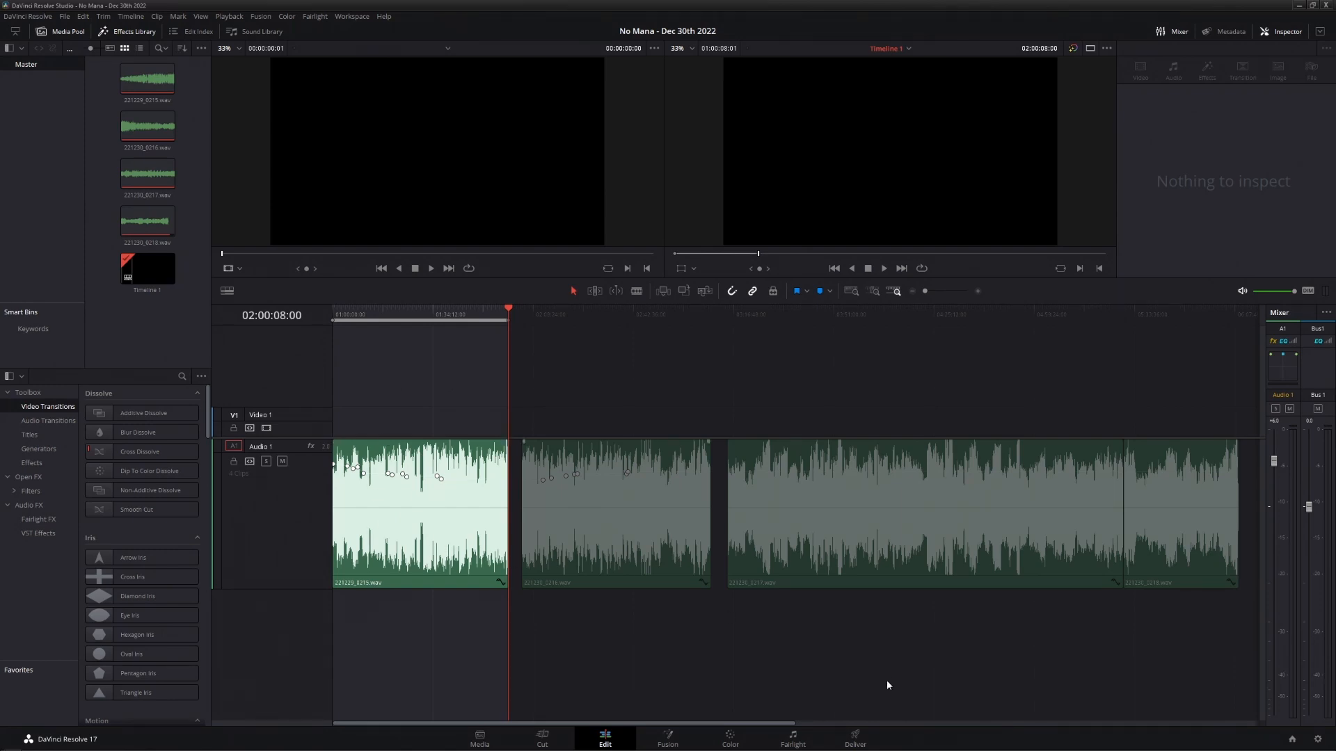
- Switch to the Deliver page, choose the Audio Only render preset, and set the audio export format to Wave
click(856, 741)
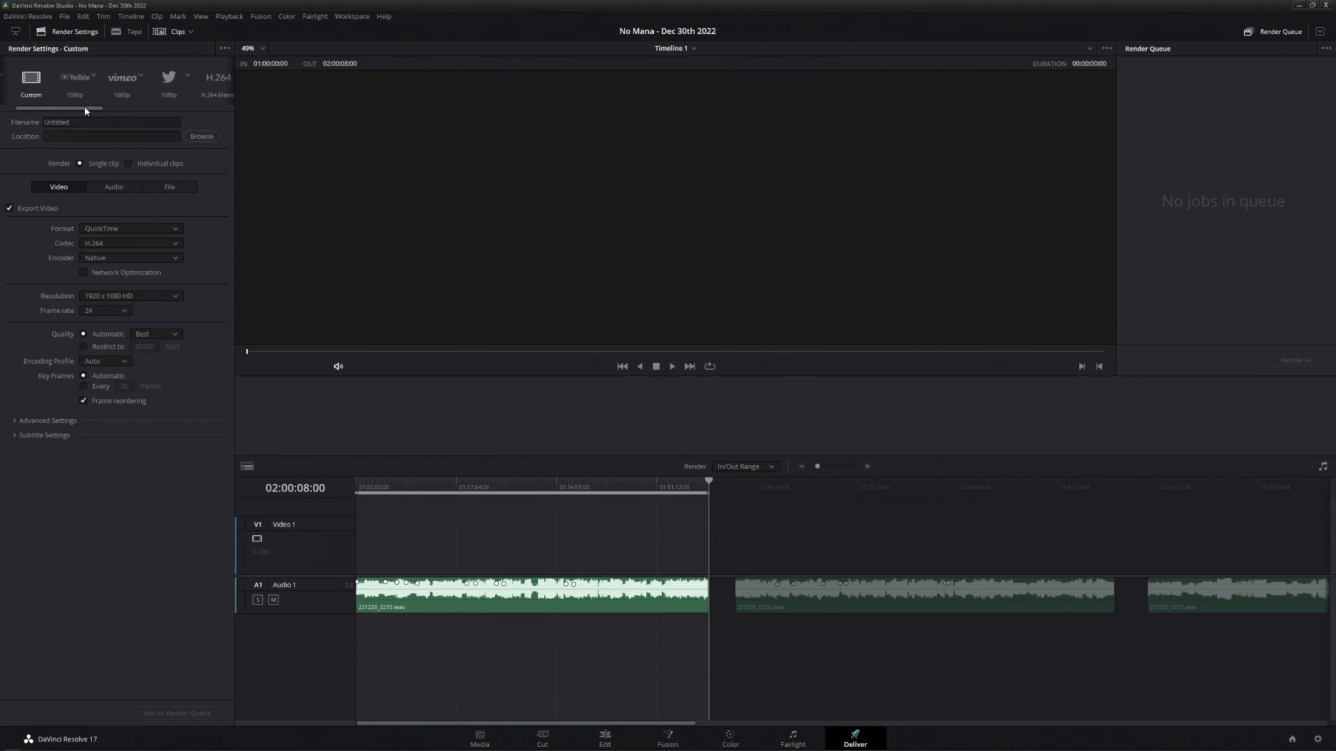
drag(85, 106, 246, 123)
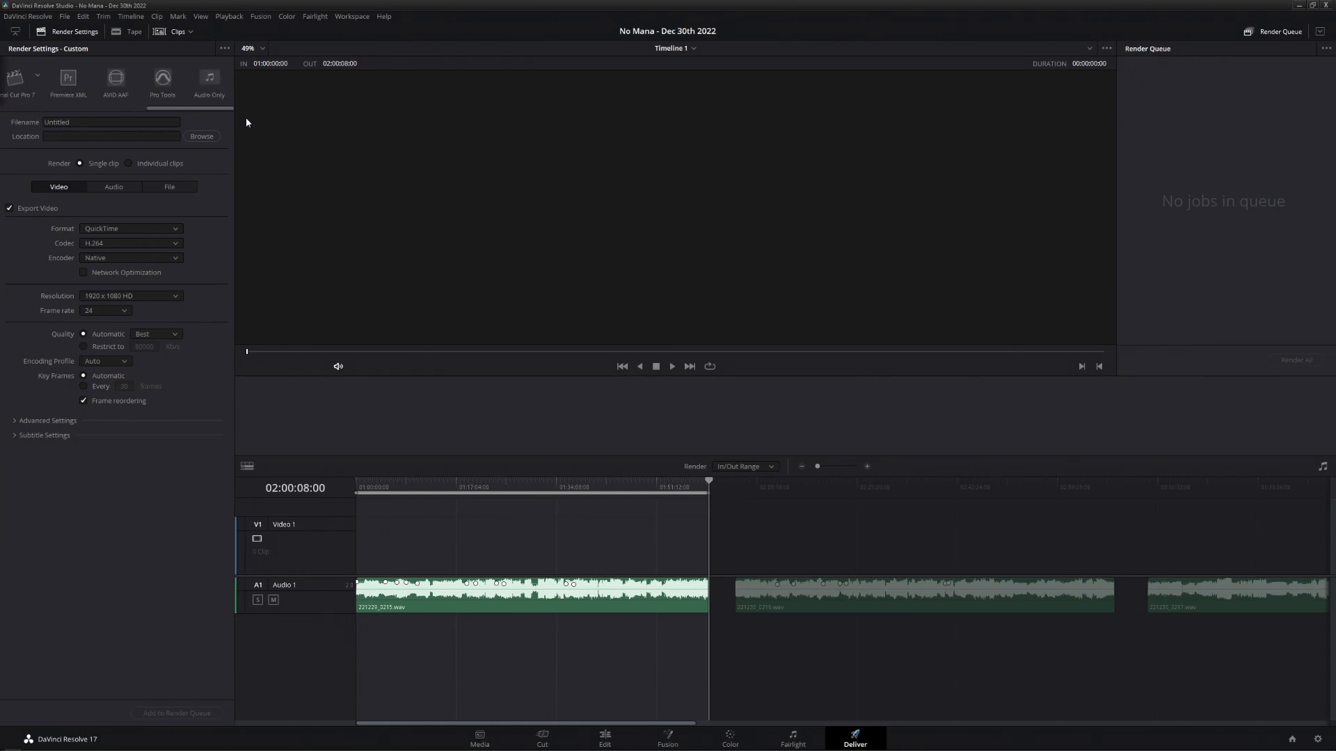
click(210, 79)
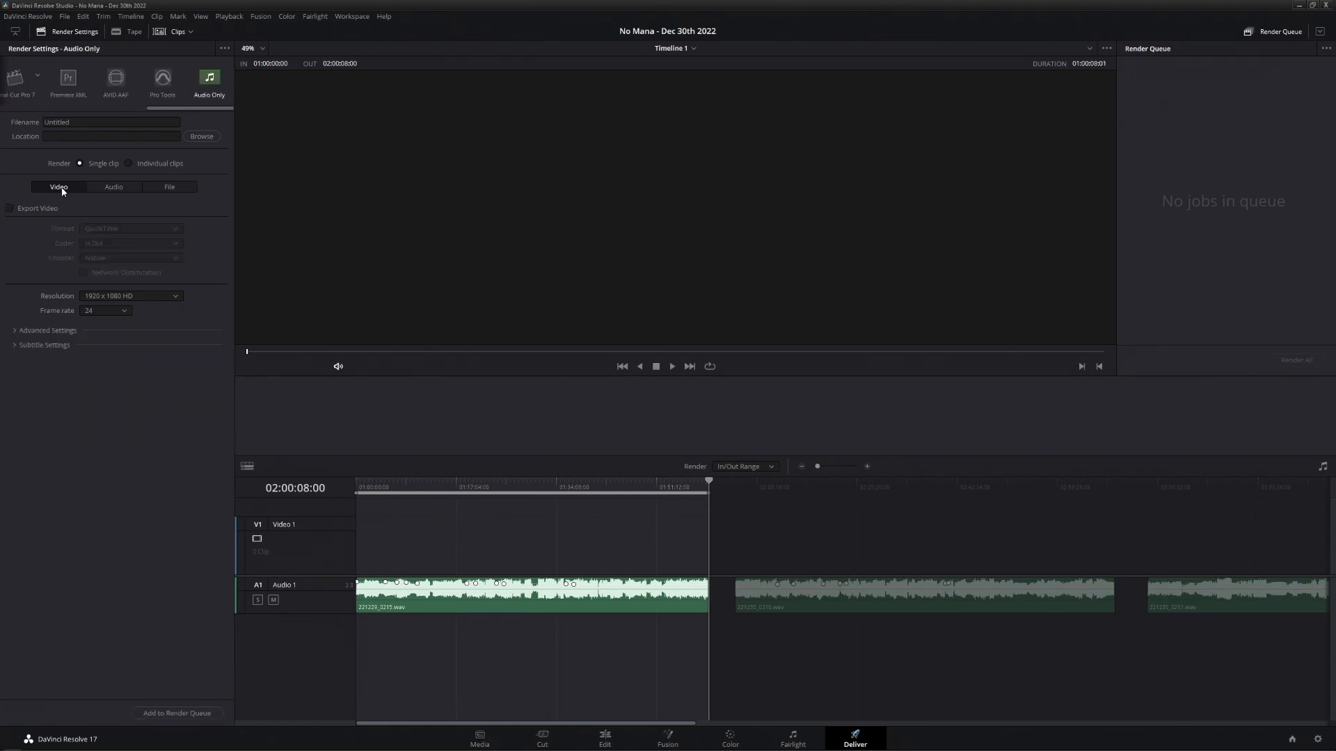
click(114, 188)
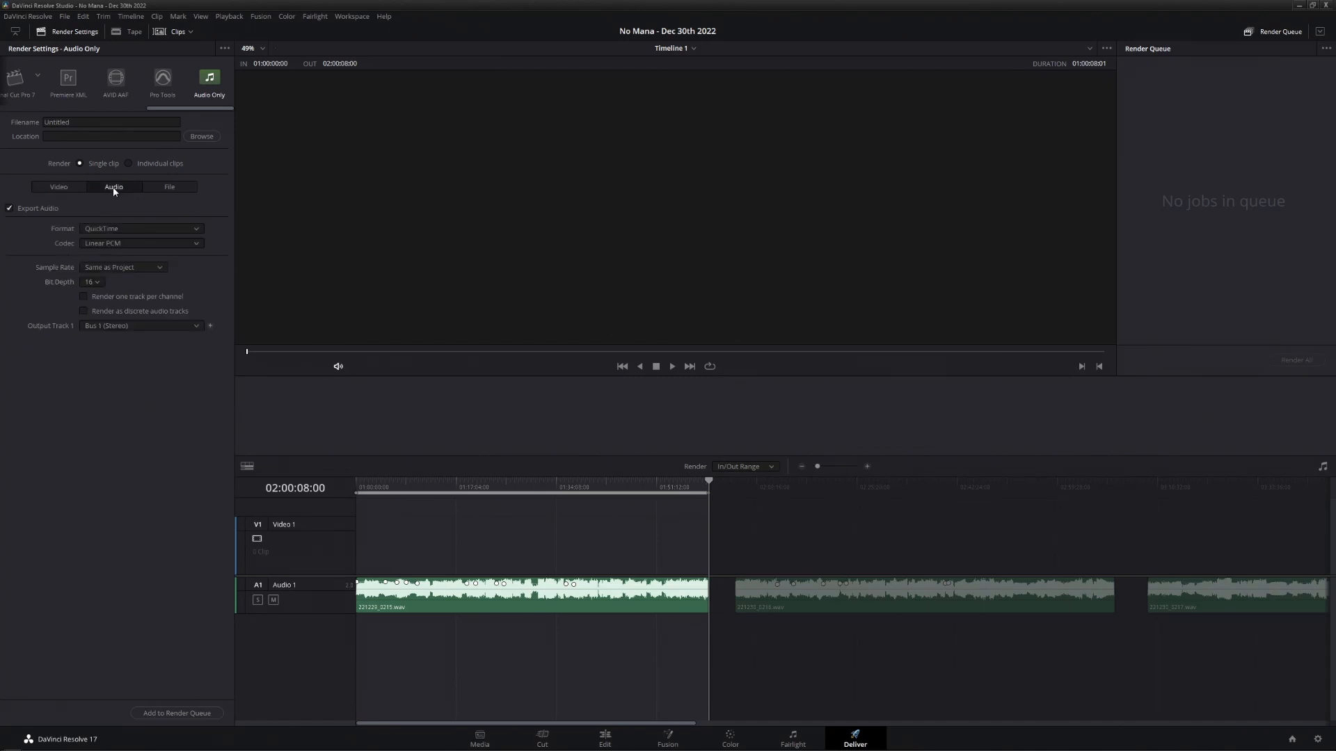
click(195, 229)
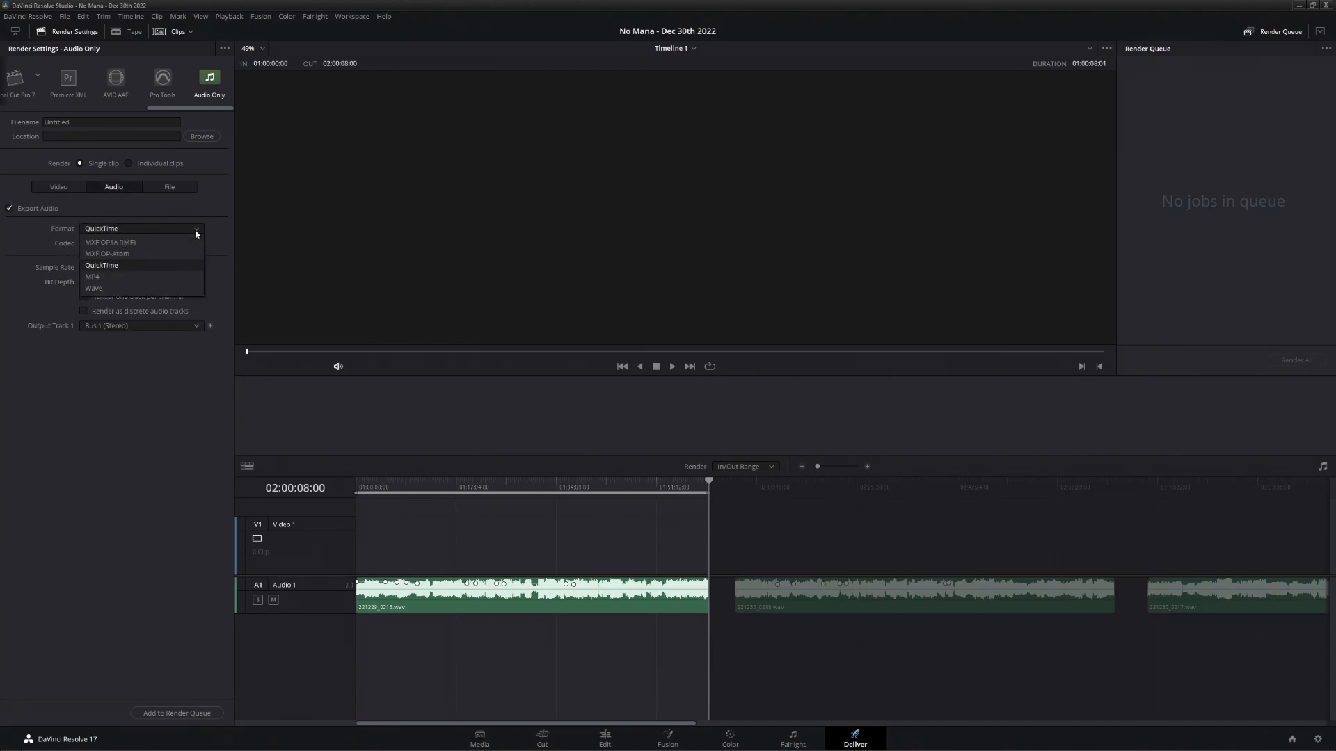
click(101, 289)
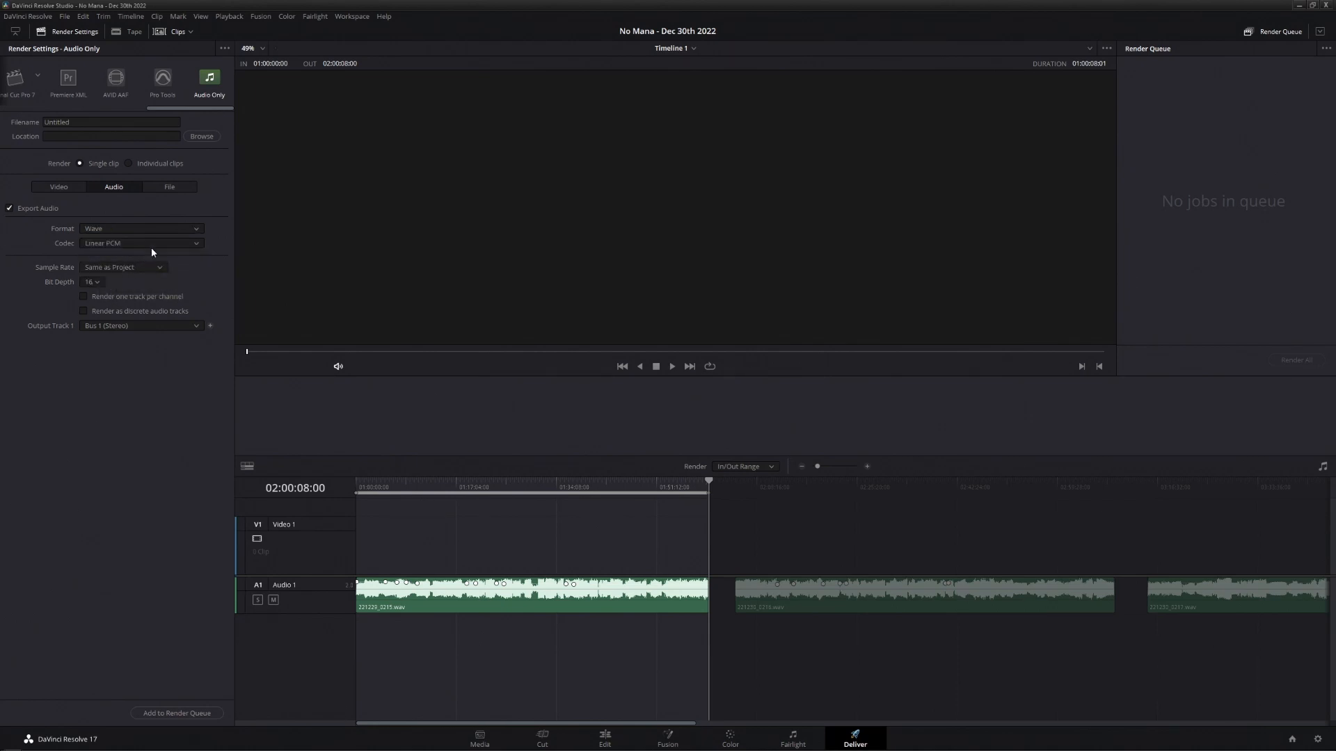
click(196, 244)
click(181, 213)
- Browse for the render location and open Dropbox > Halcyon > Recordings > No Mana - Dec 30th 2022 > Final
click(198, 136)
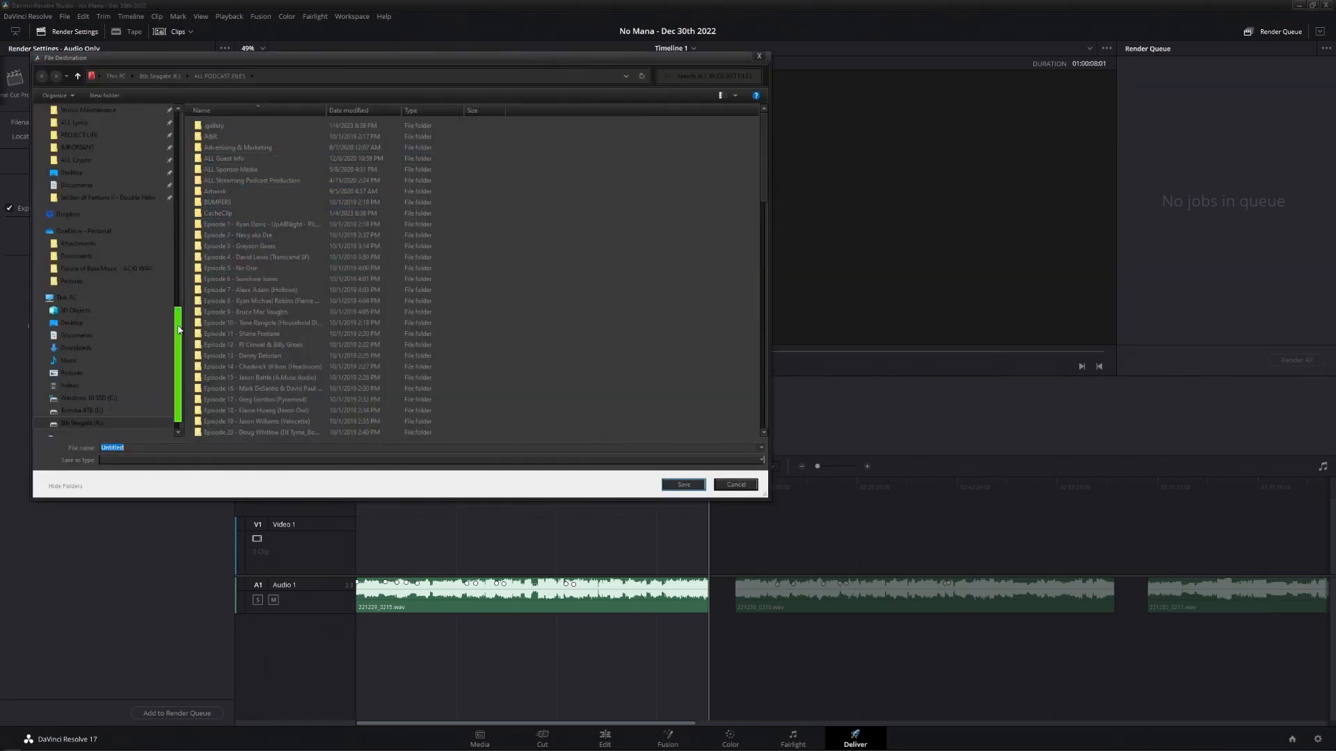
scroll(177, 296, down, 1)
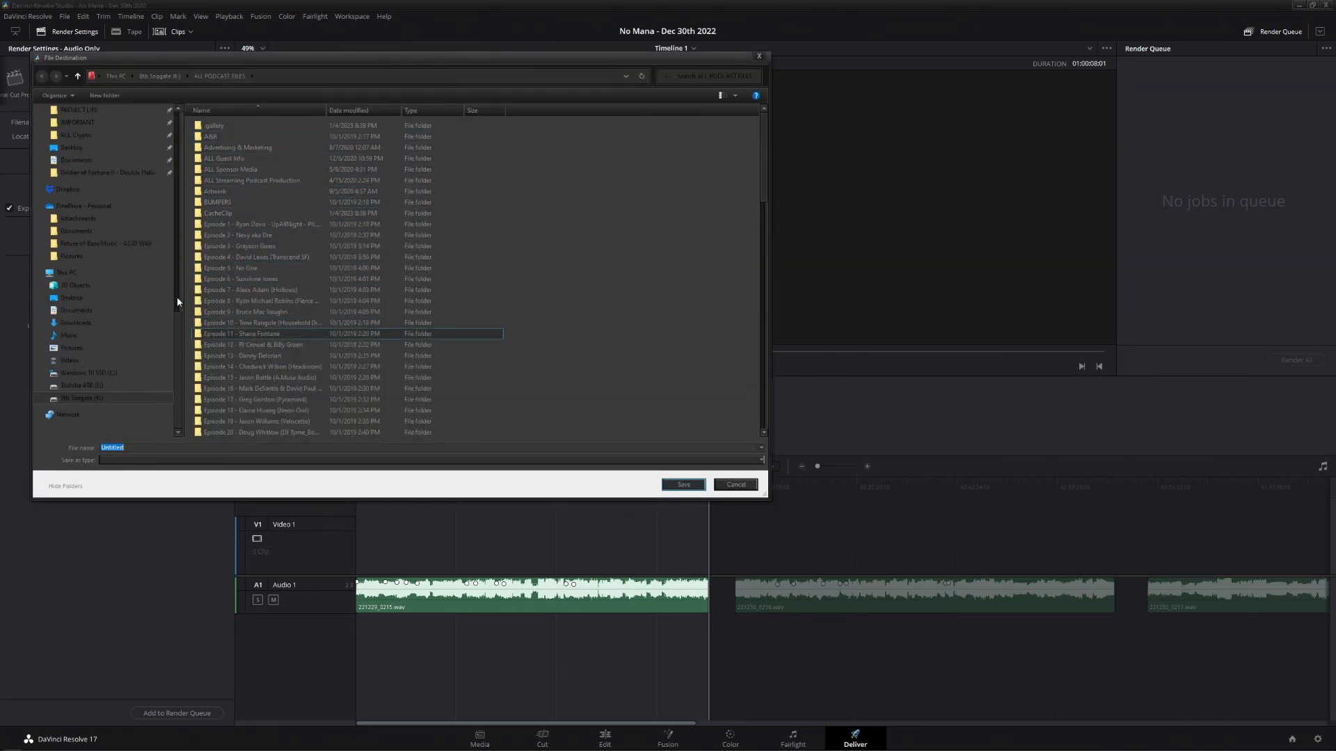
click(67, 189)
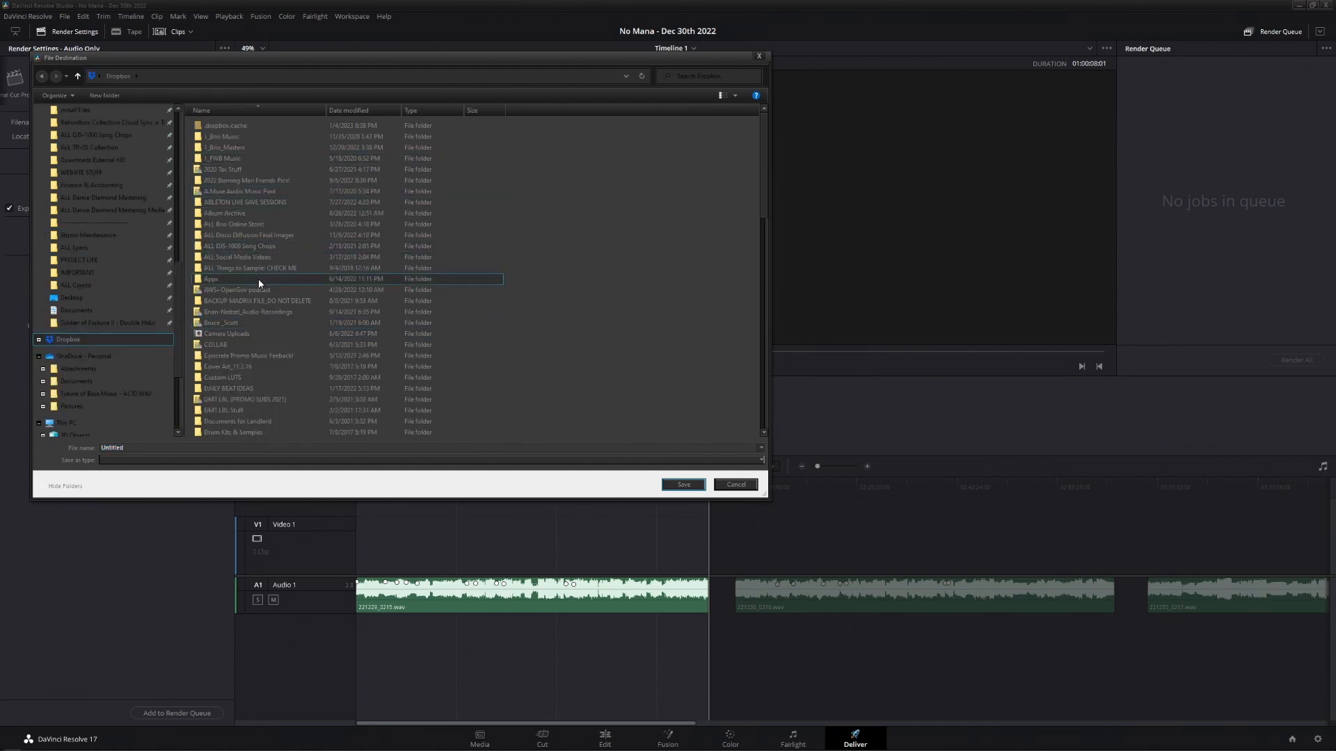
scroll(278, 244, down, 6)
double_click(221, 269)
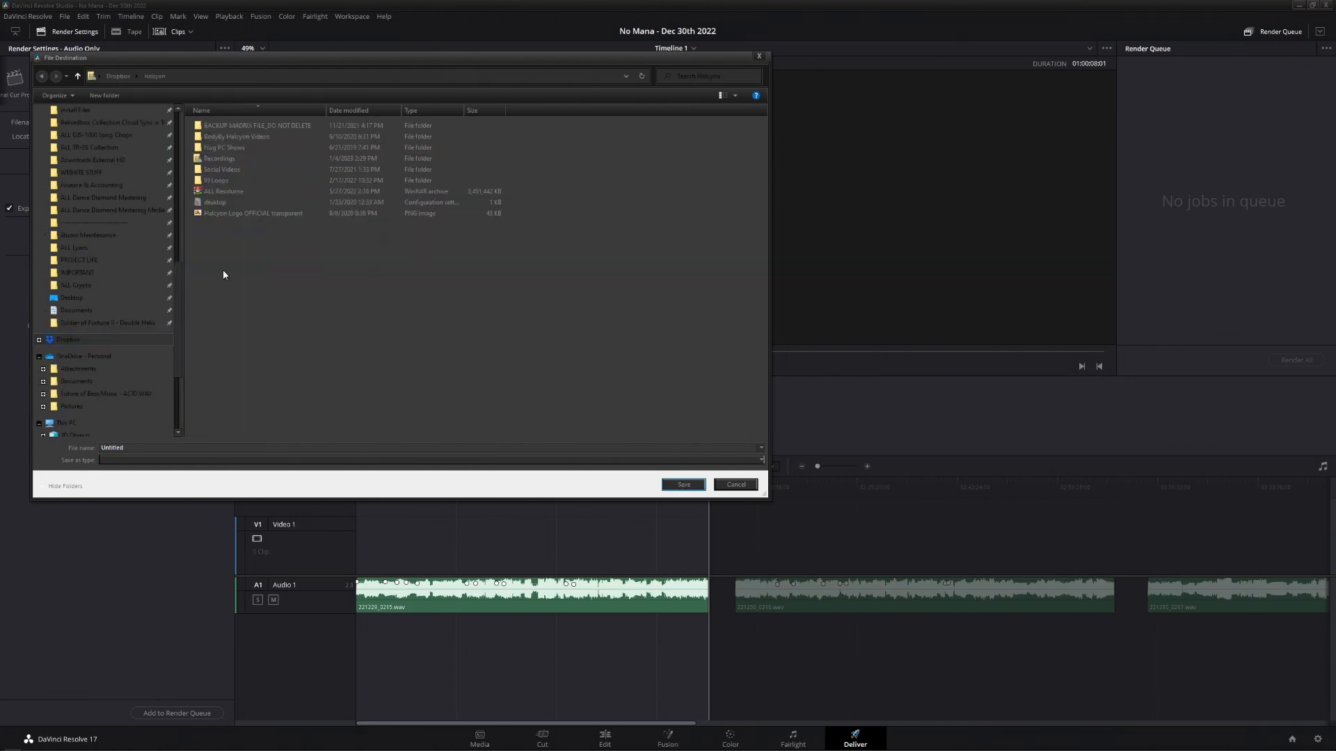
double_click(216, 158)
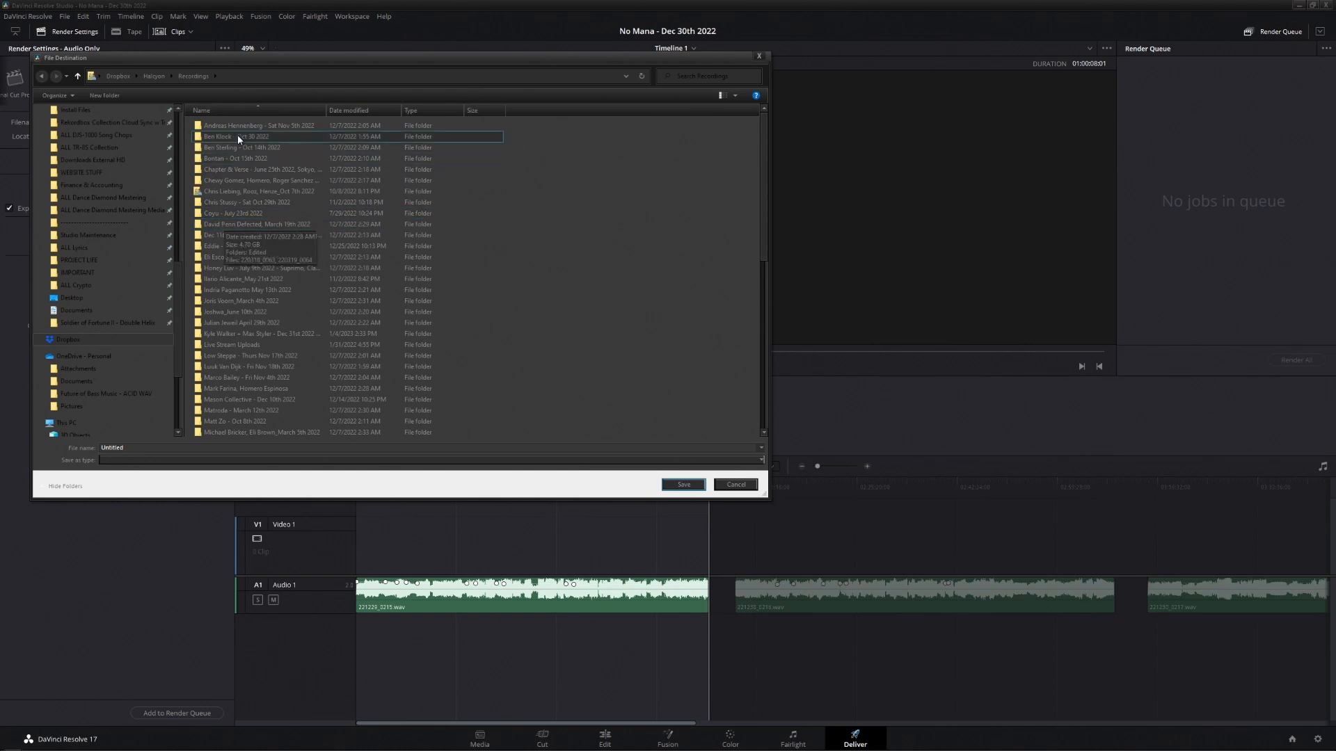
click(362, 112)
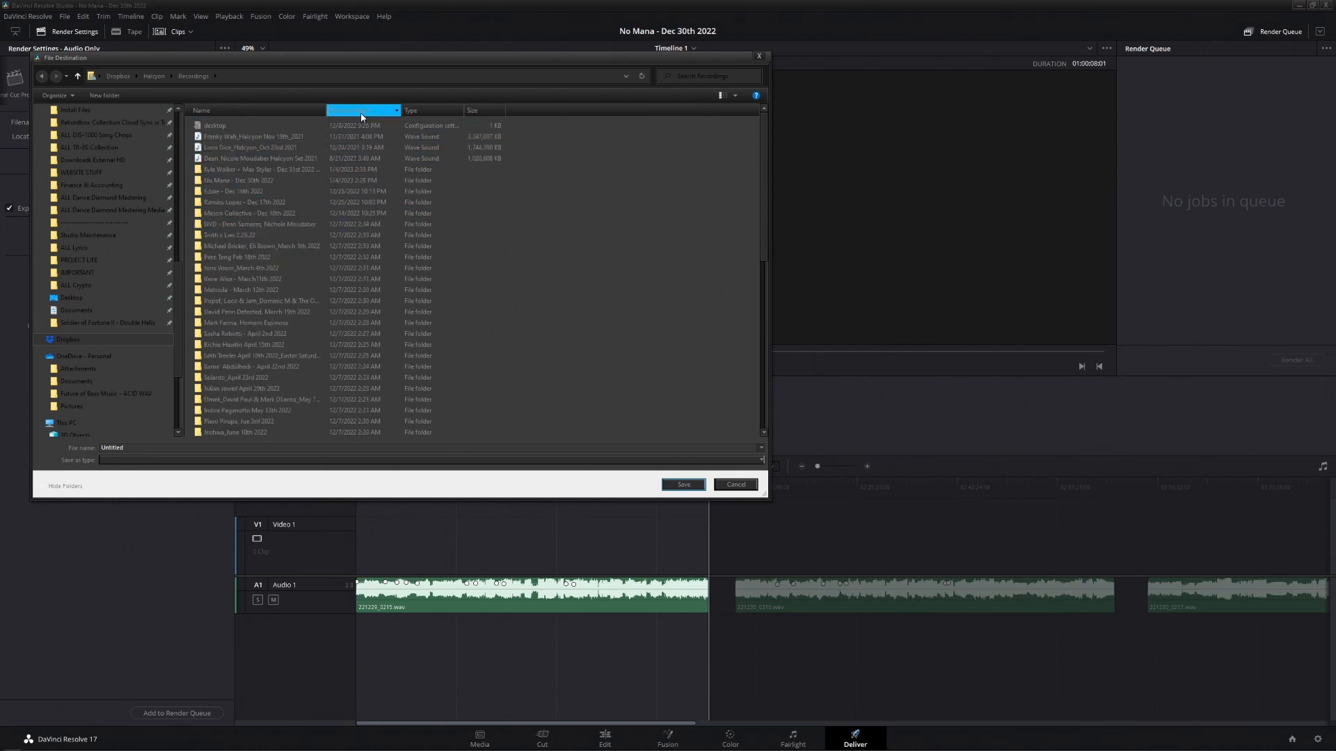
double_click(213, 181)
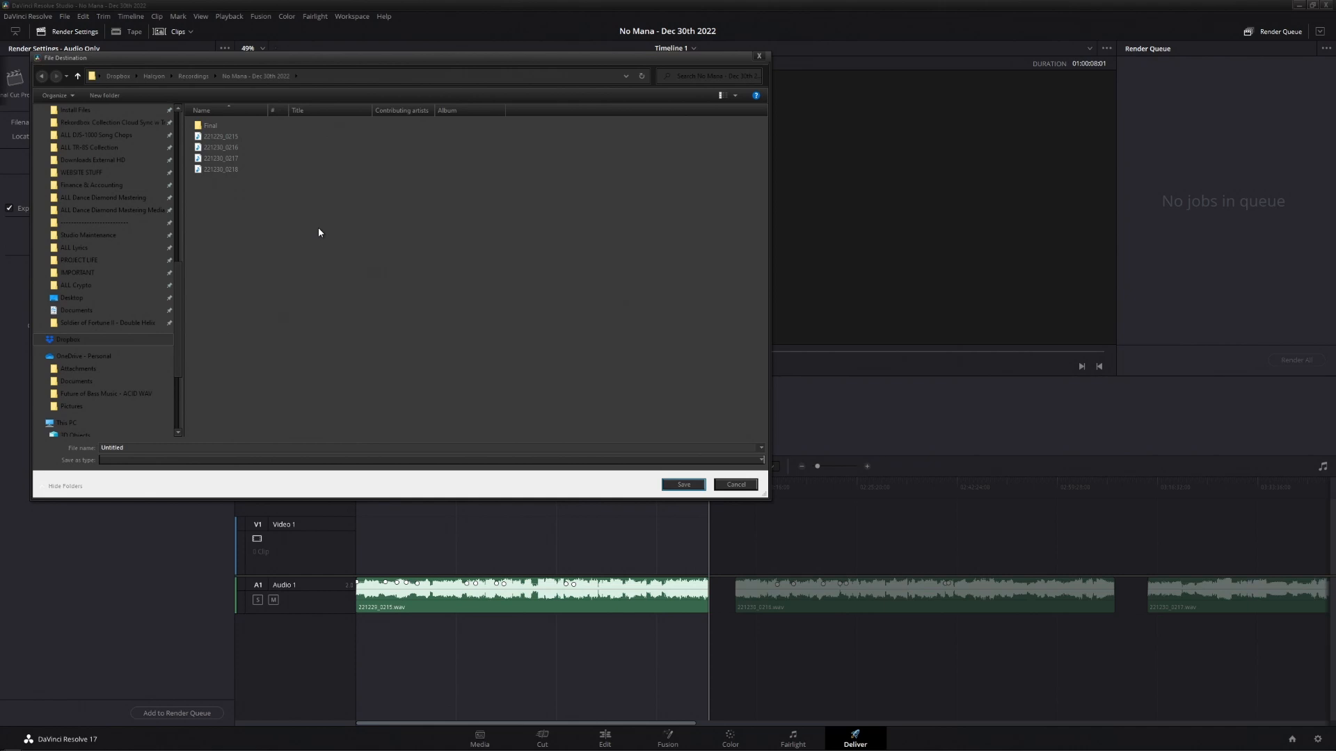
double_click(198, 127)
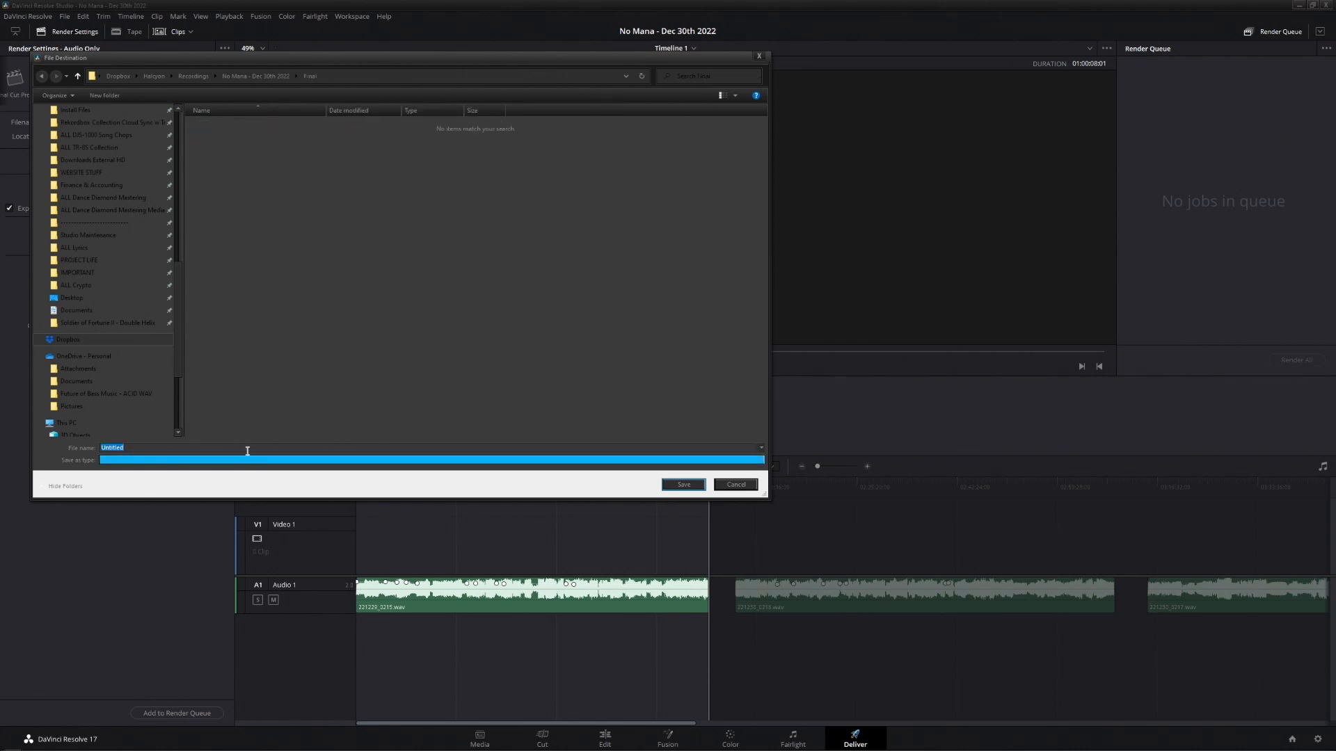
- Name the output file "No Mana - Dec 30th 2022_Opener", save the destination, and add the first clip's range to the render queue
text(No Mana - Dec 30th 2022_)
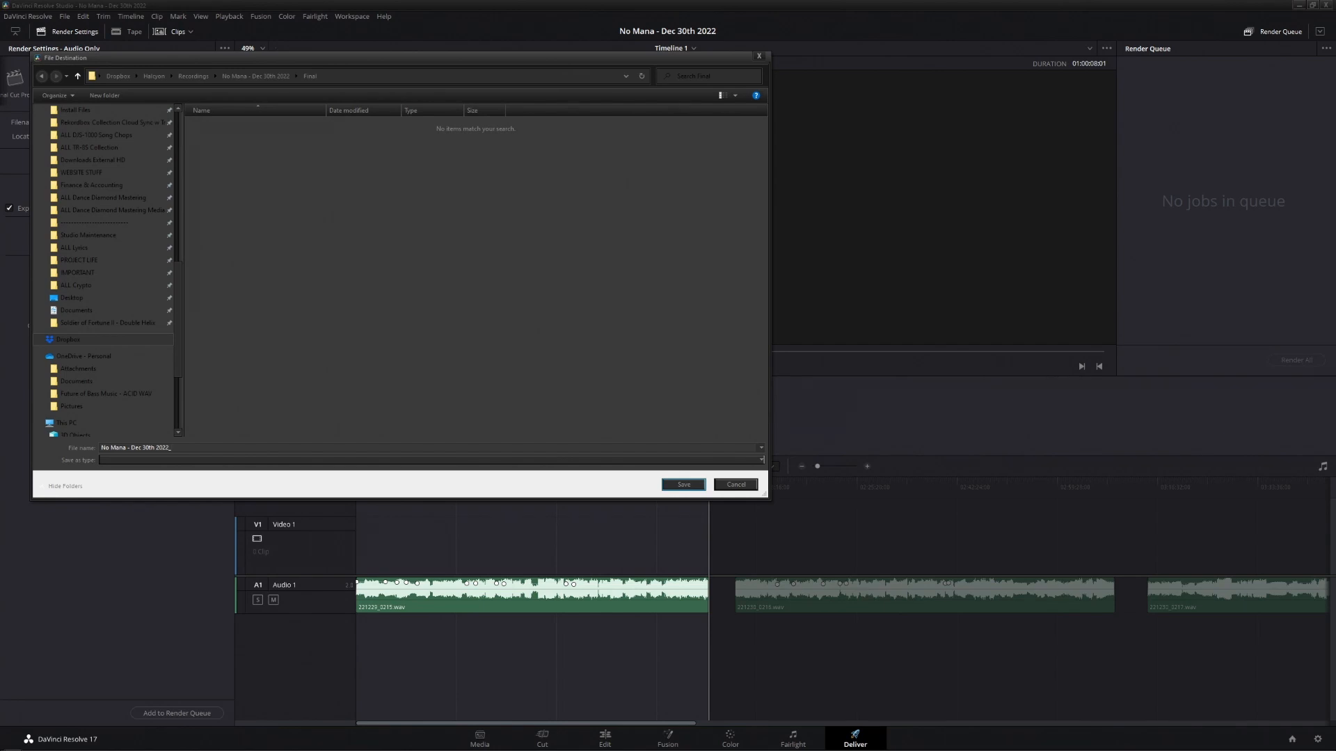
text(Opener)
click(684, 484)
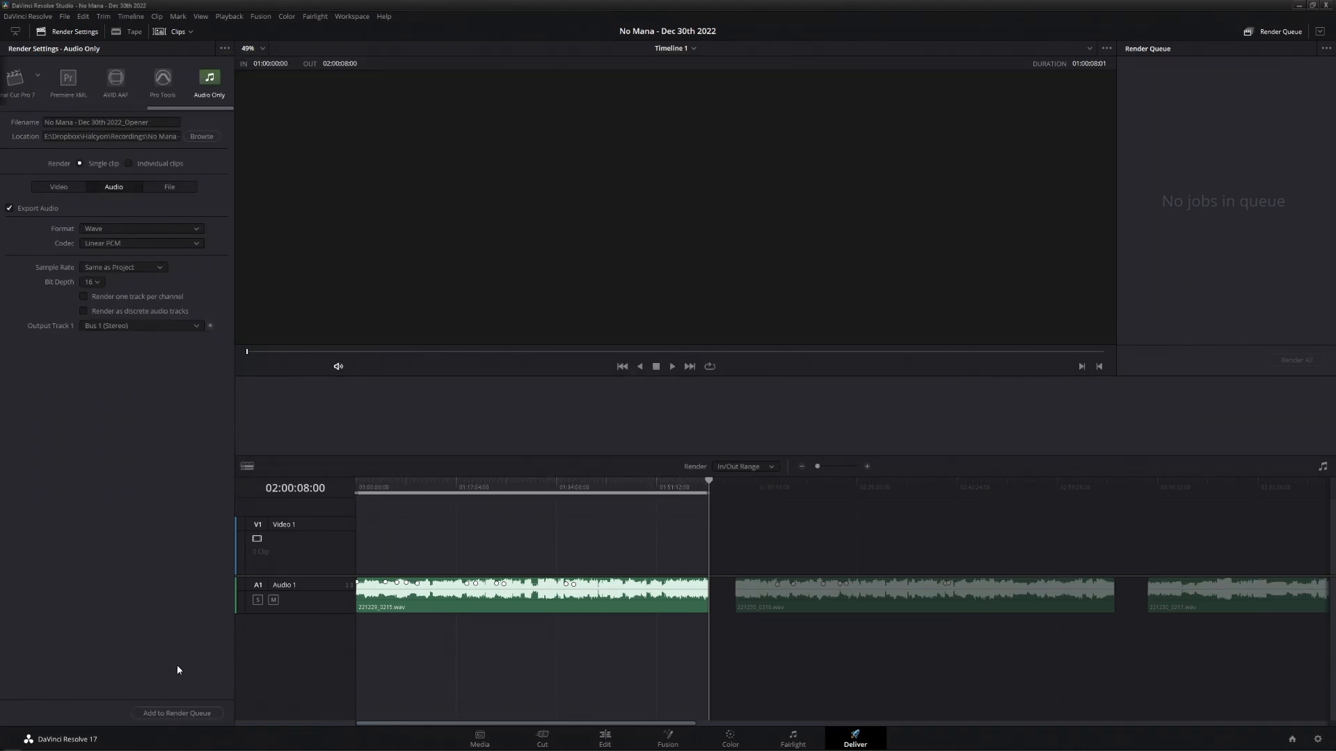
click(183, 714)
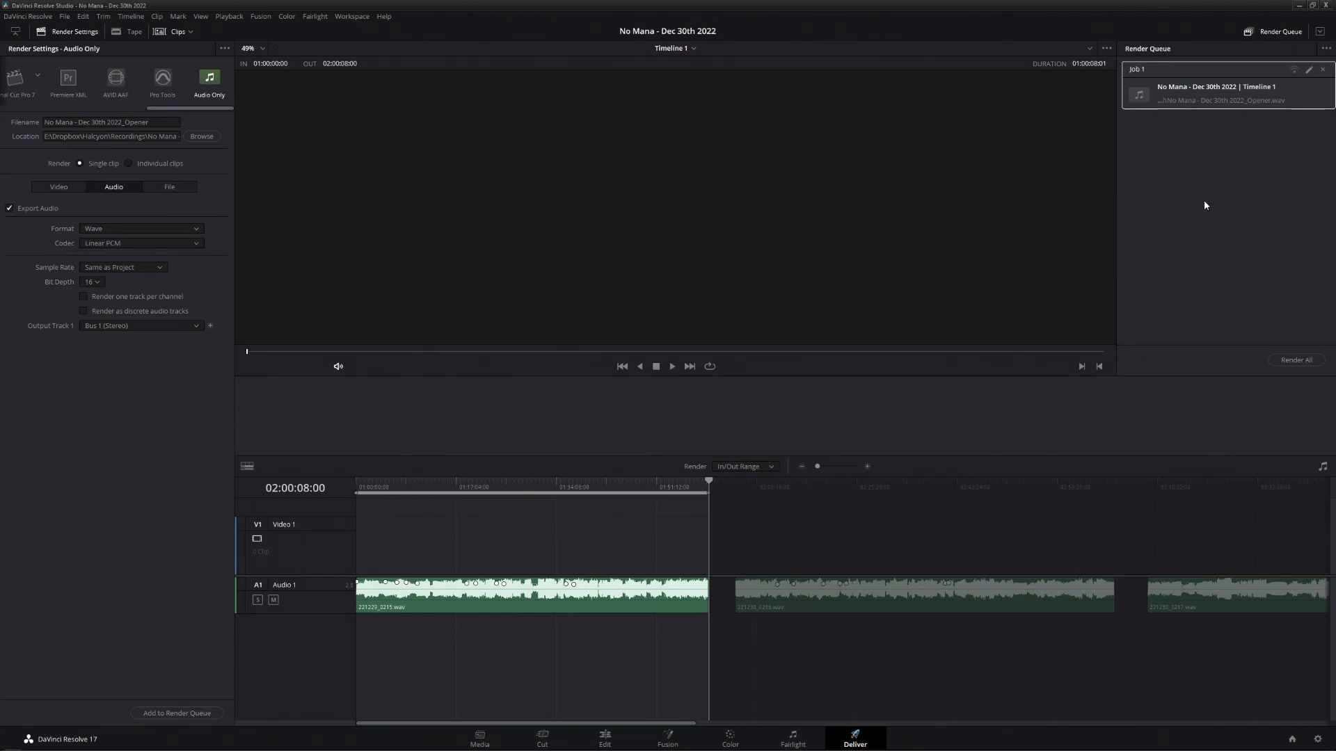
- Return to the Edit page and mark an in/out range over the second clip, from 02:04:35:04 to 03:09:17:12
click(605, 740)
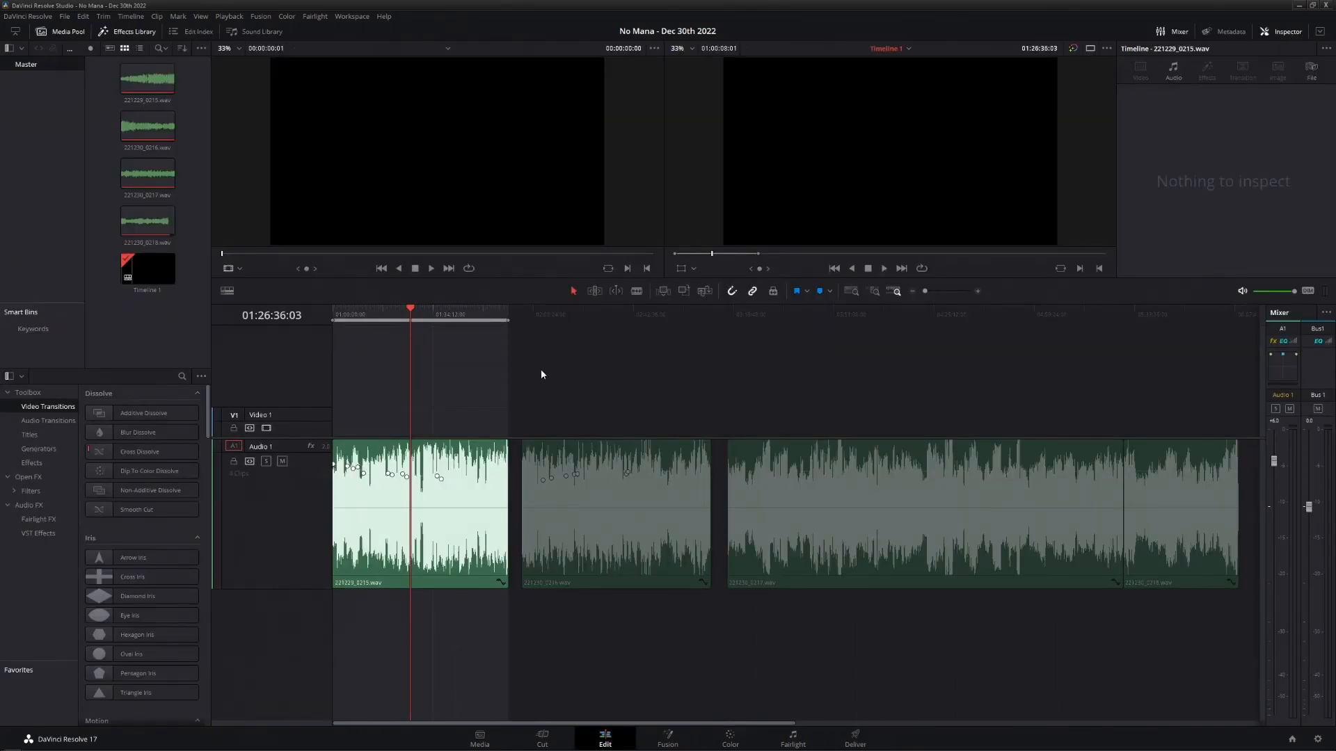
click(523, 314)
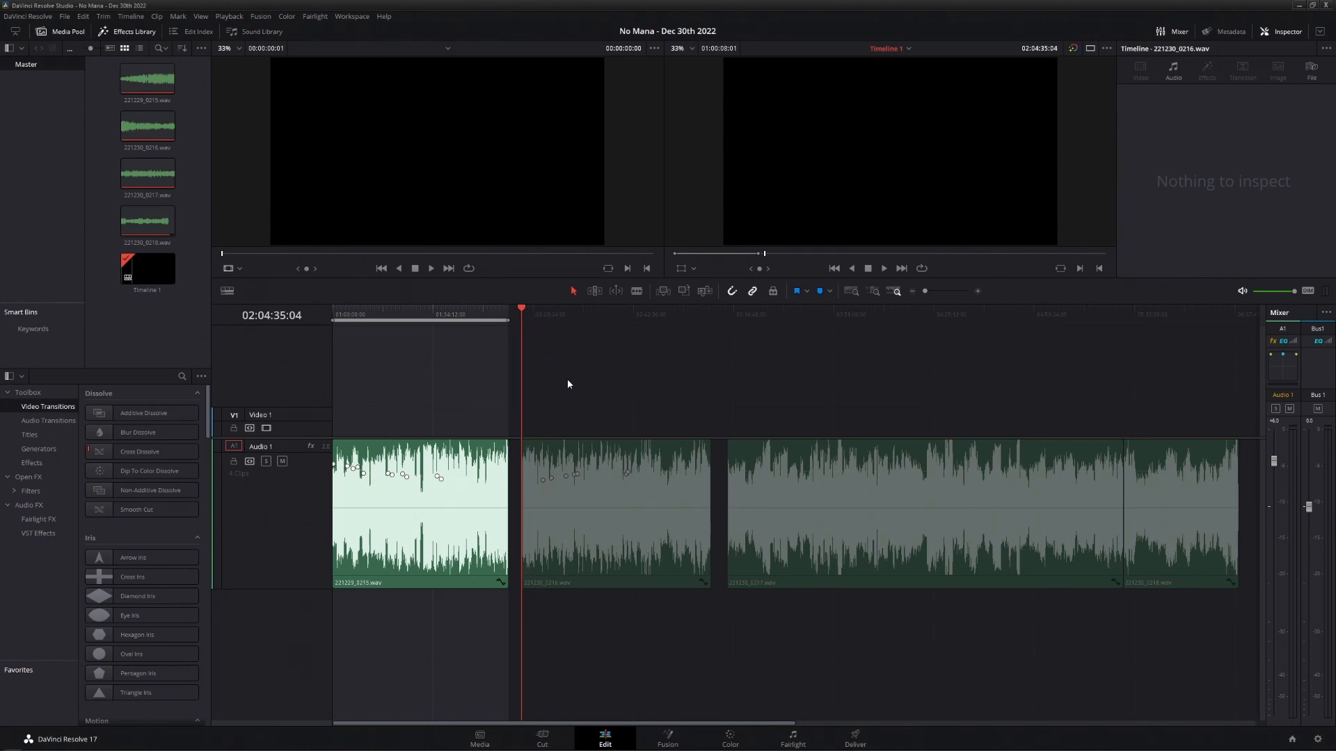
key(y)
drag(685, 310, 710, 310)
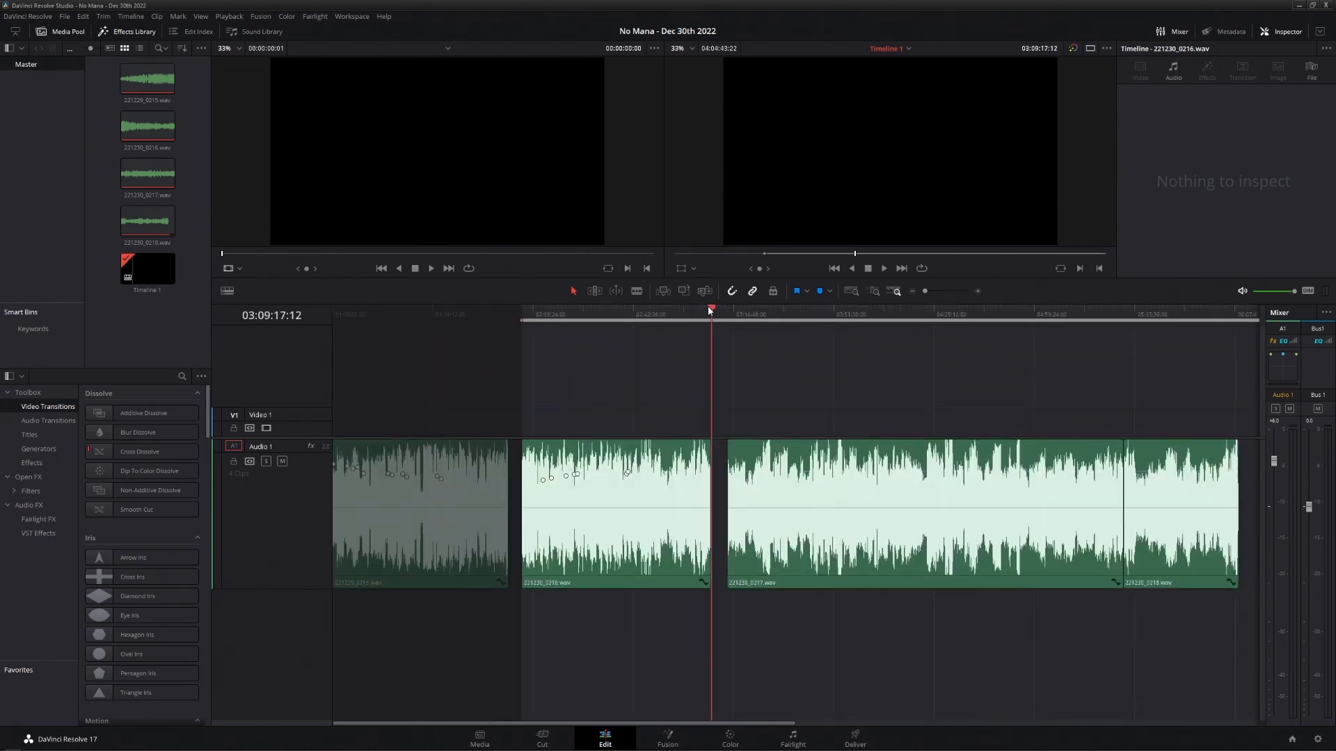
key(o)
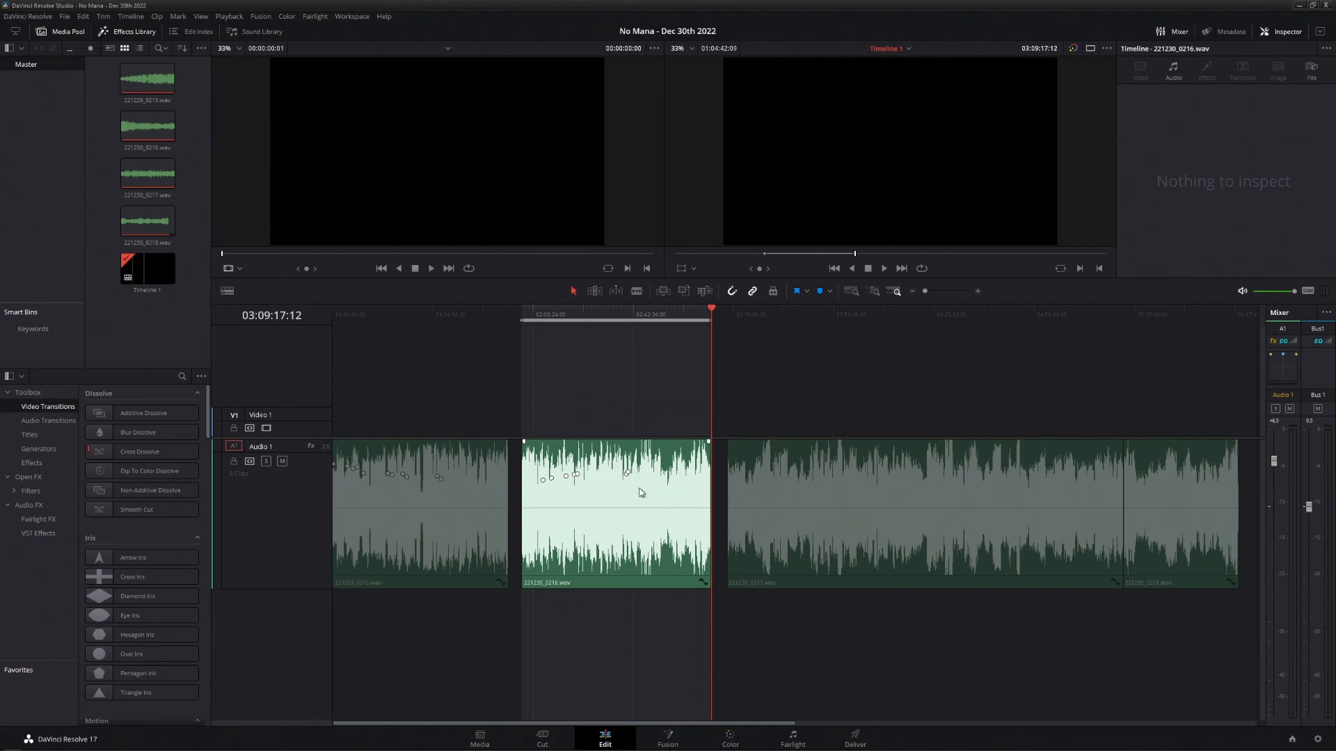
- On the Deliver page, change the filename ending to "Direct Support" and add the second clip's range to the render queue
click(855, 739)
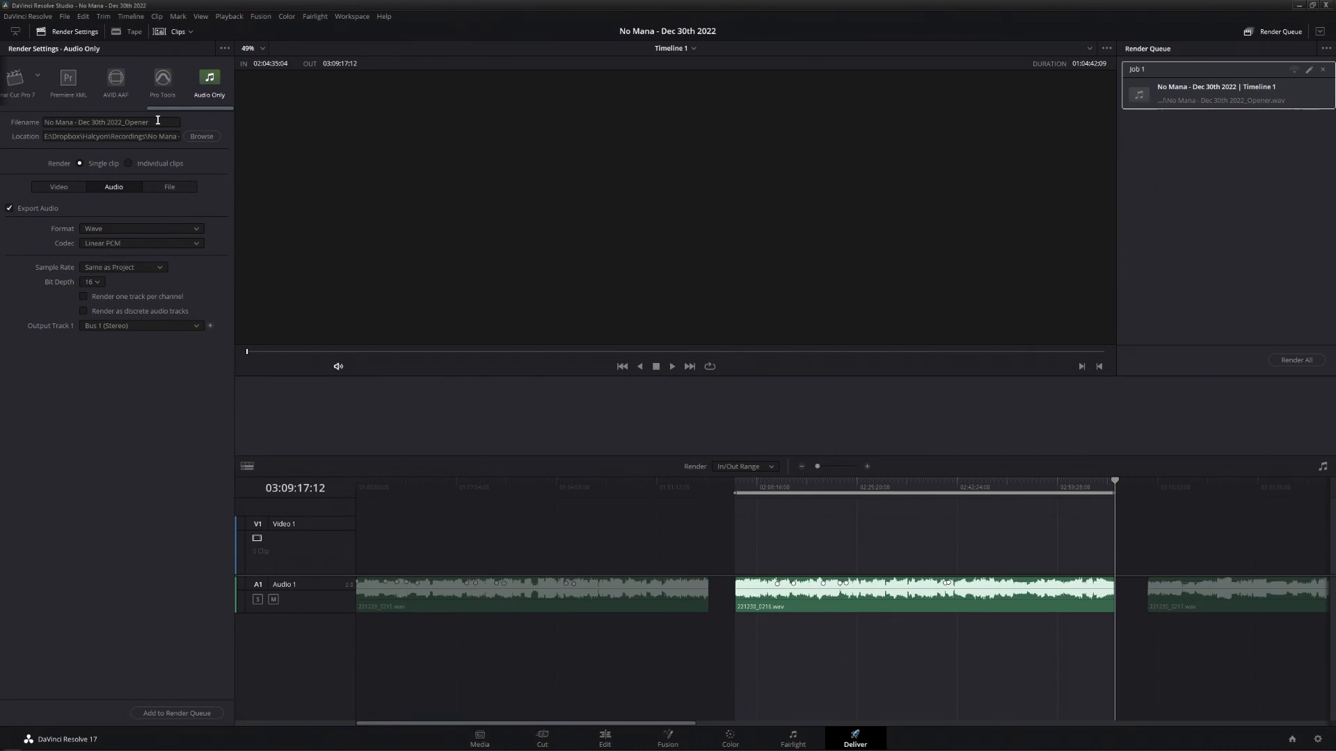
drag(158, 120, 127, 121)
text(Direct Support)
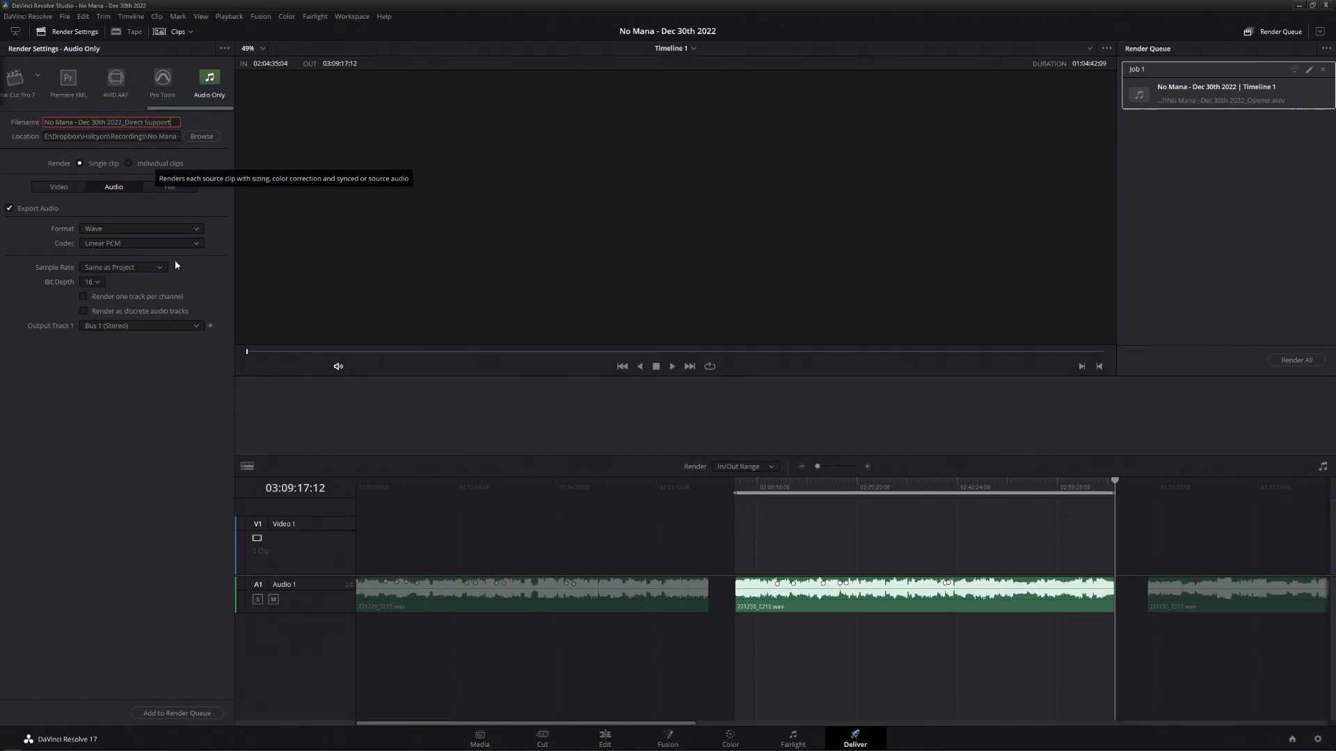
click(179, 716)
click(178, 717)
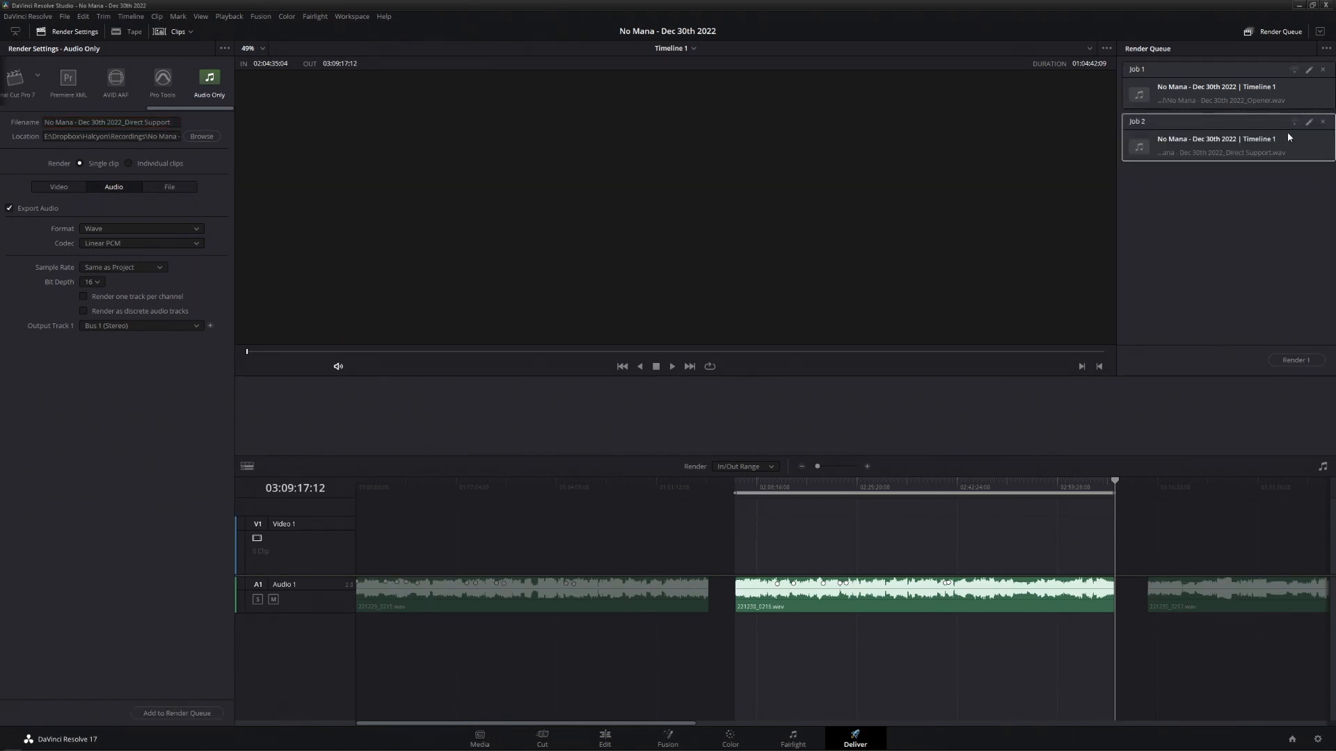
- On the Edit page, mark an in/out range across the last two adjoining clips, from 03:14:48:18 to 06:09:19:02
click(605, 741)
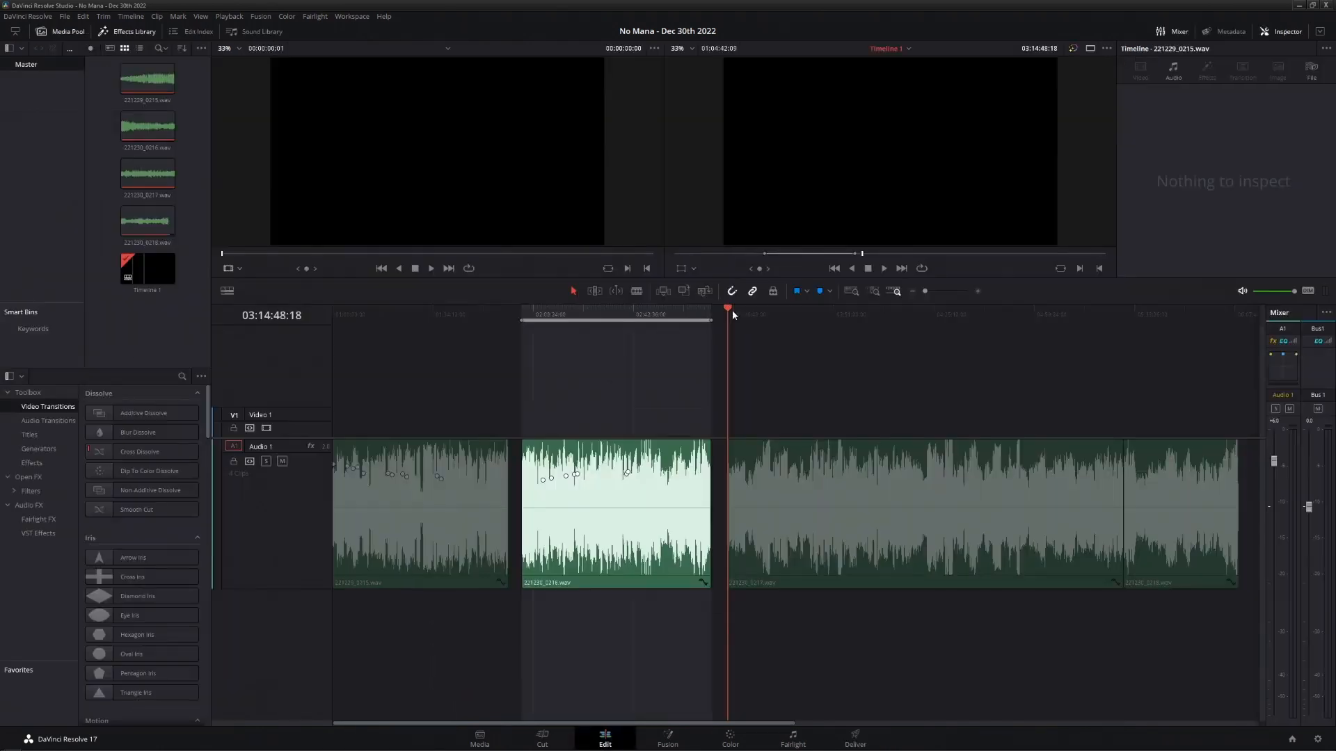
key(y)
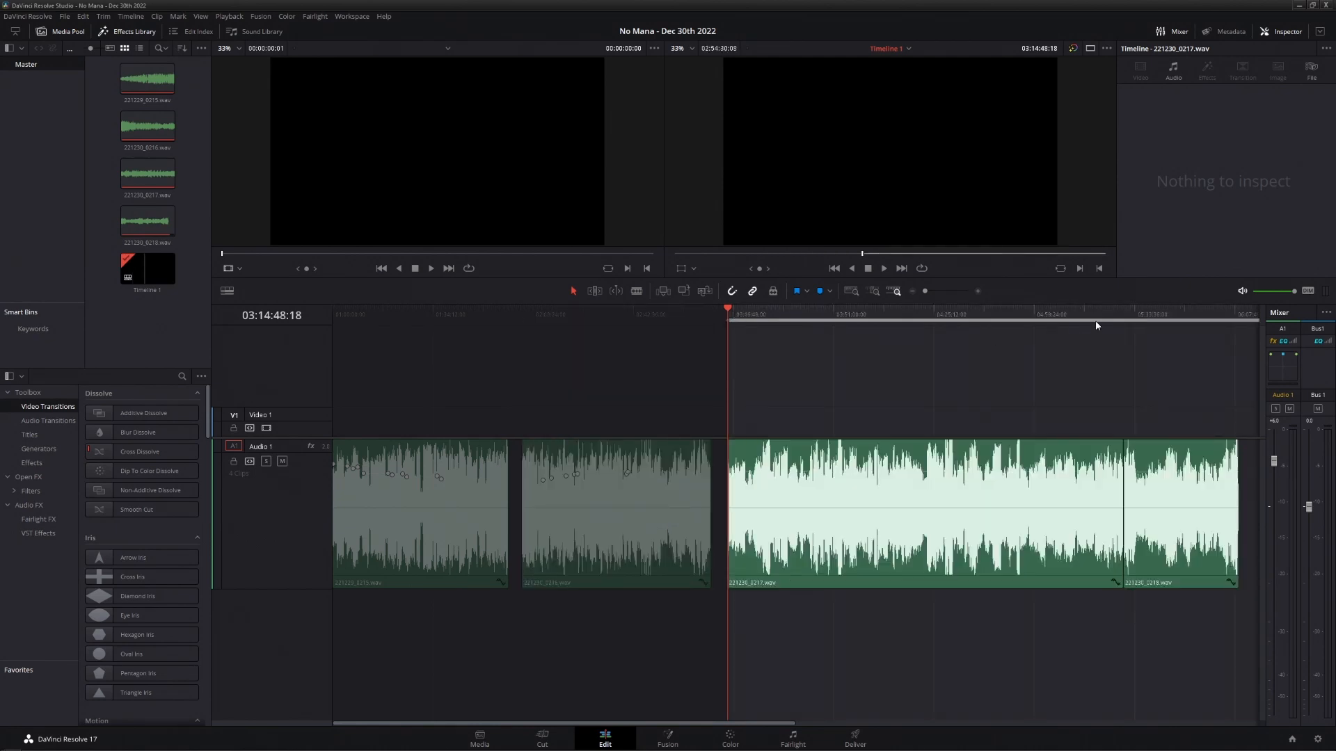
click(1235, 314)
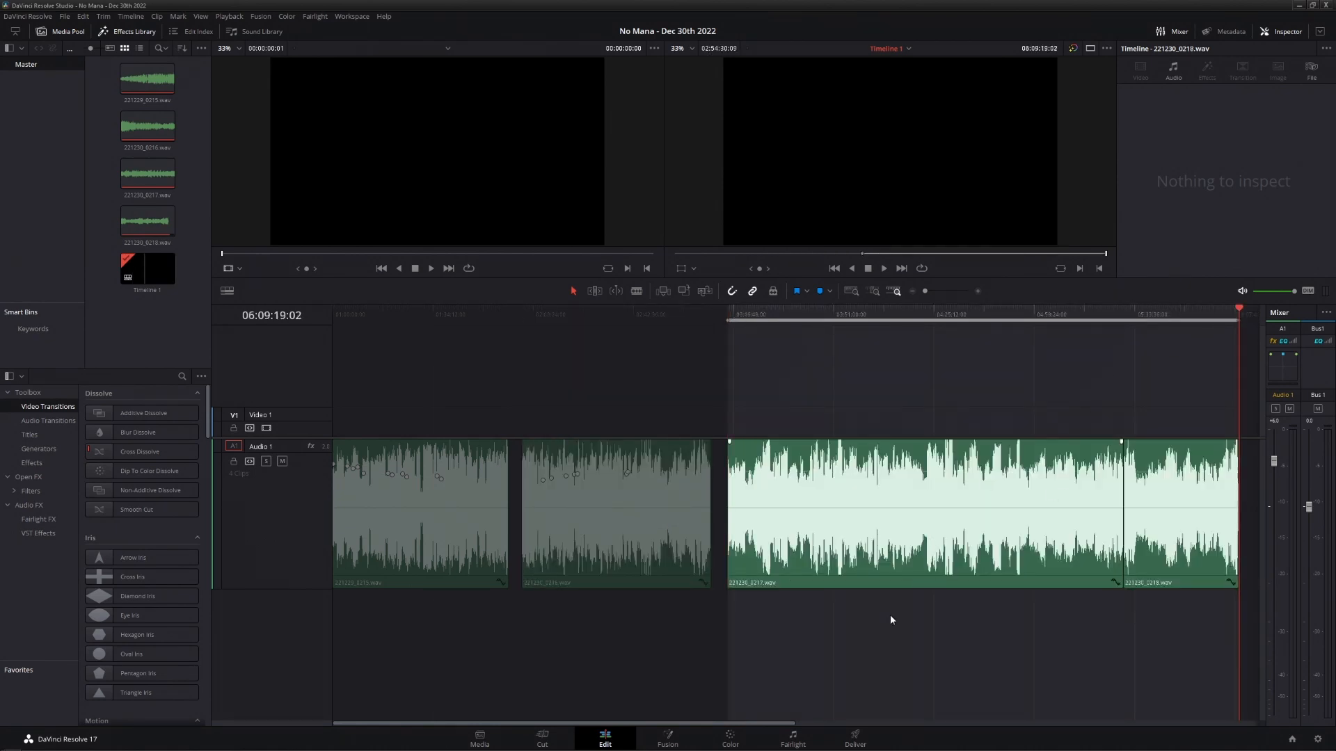
- On the Deliver page, change the filename ending to "Headliner" and add the last two clips' range to the render queue
click(855, 739)
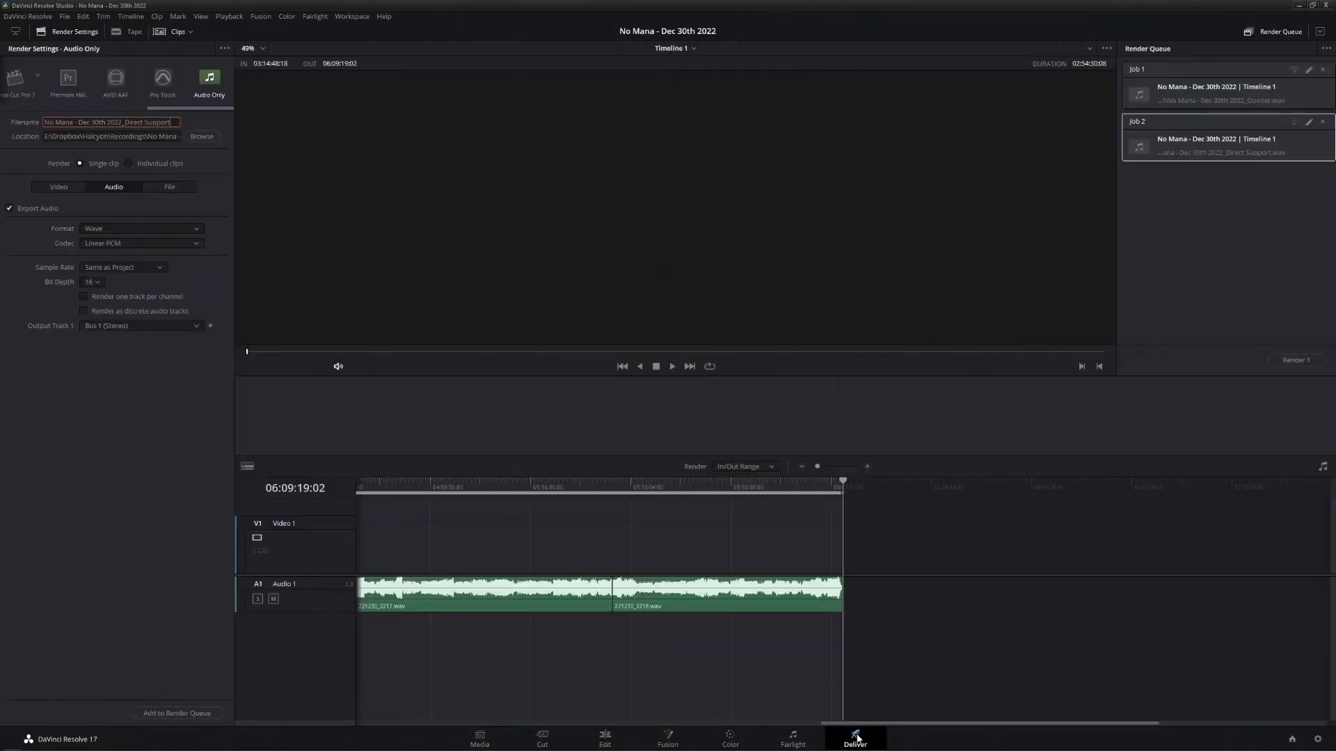
drag(132, 123, 173, 122)
text(Headliner)
click(177, 714)
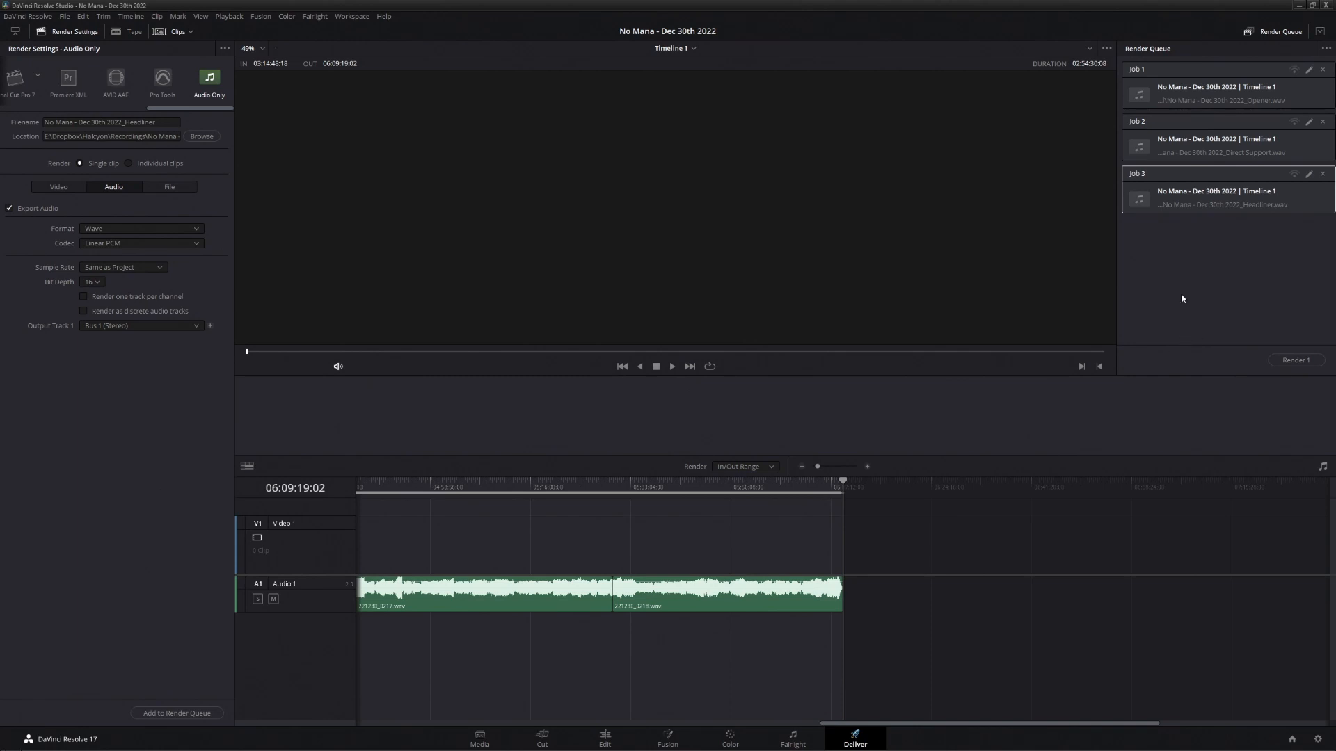
- Select all three jobs in the render queue and start rendering them
click(1252, 259)
drag(1234, 249, 1197, 55)
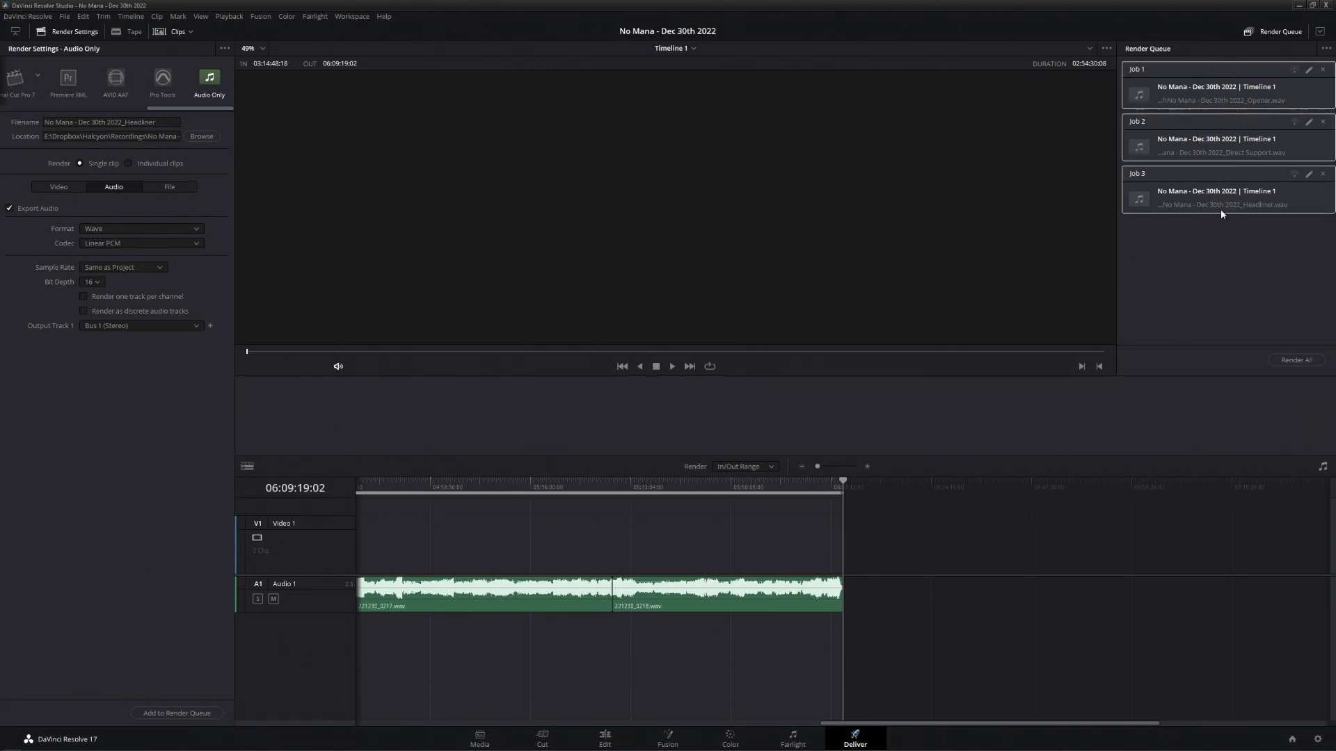
click(1298, 361)
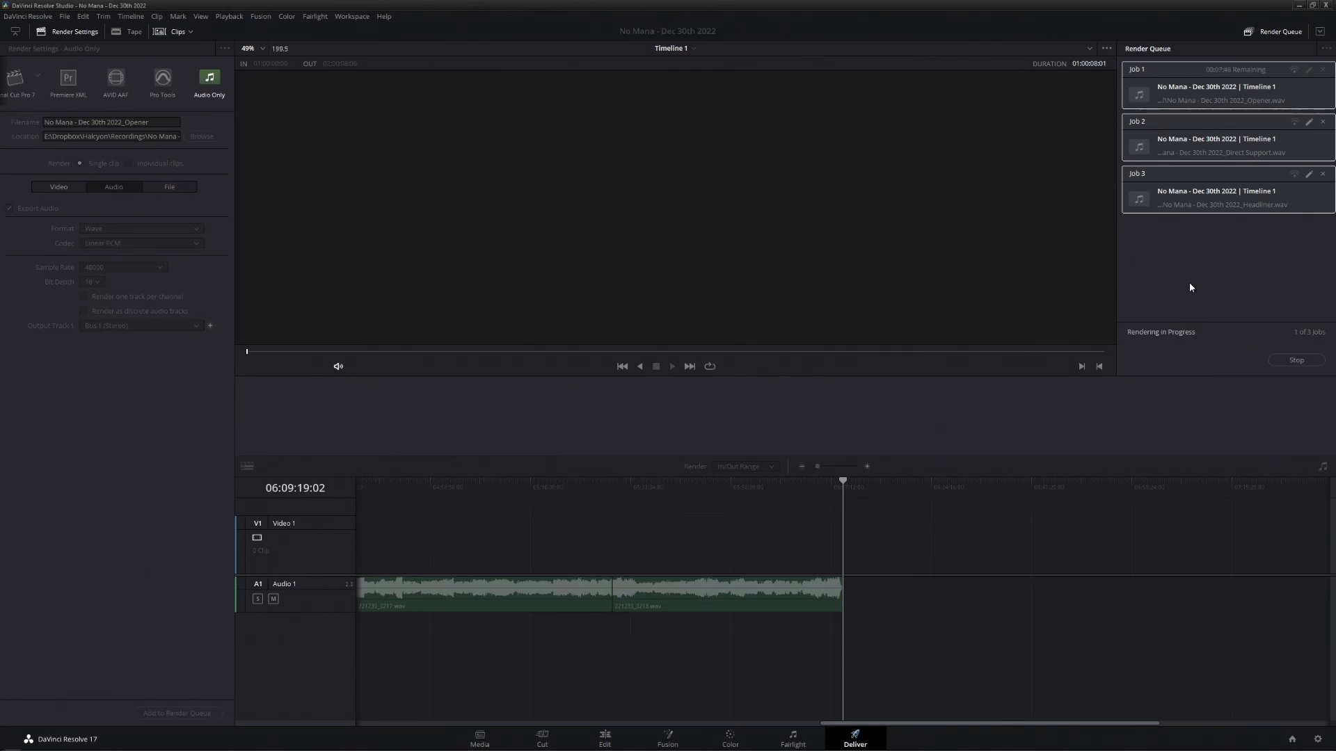